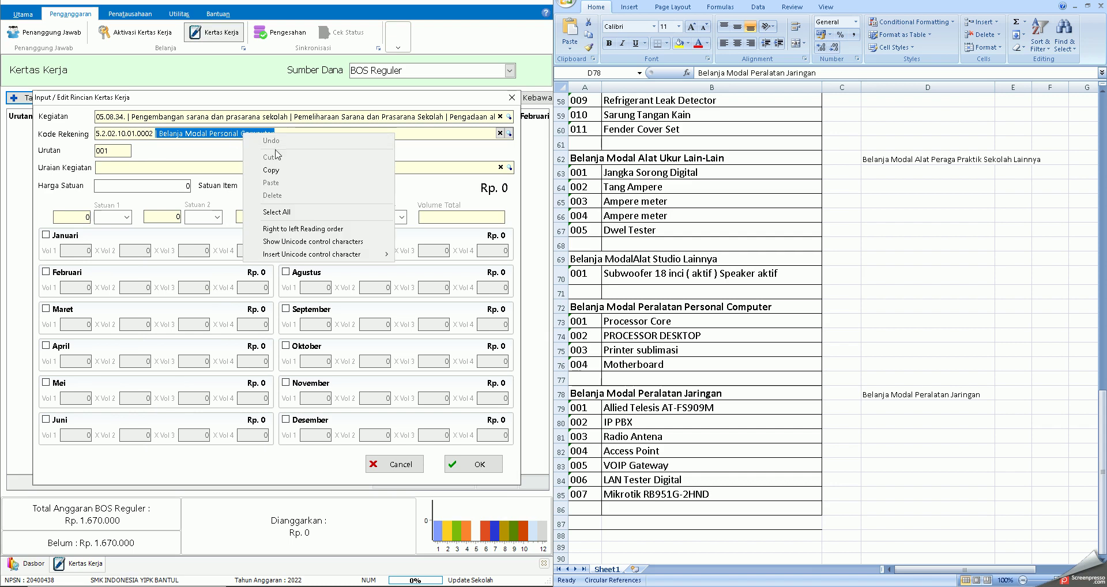
Step: Copy the selected account name "Belanja Modal Personal Computer" into cell D72, beside the Peralatan Personal Computer heading
{"action": "left_click", "coordinate": [279, 167]}
{"action": "left_click", "coordinate": [900, 303]}
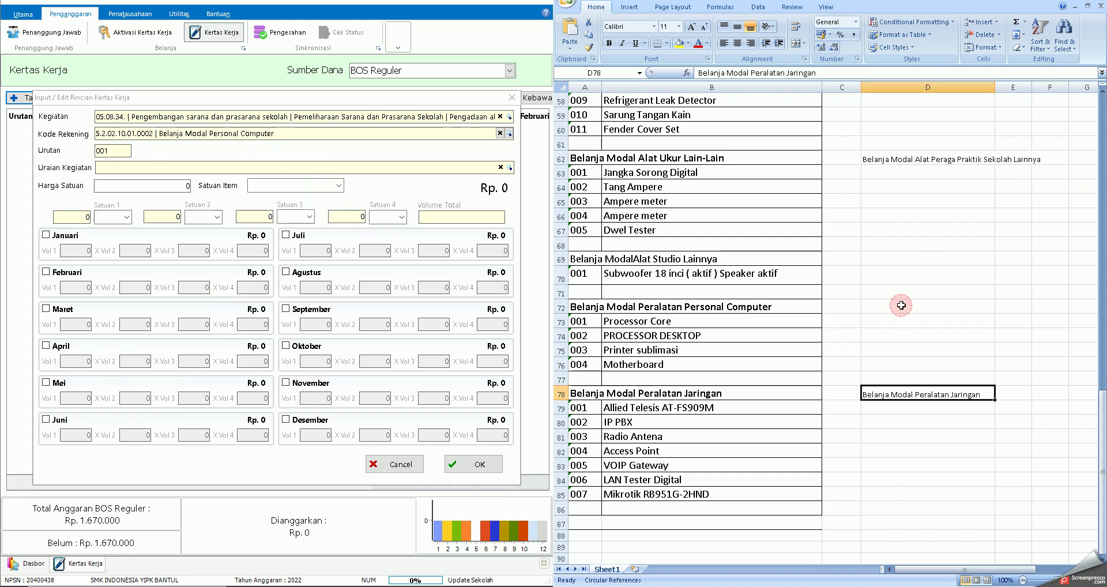
{"action": "left_click", "coordinate": [901, 305]}
{"action": "key", "text": "ctrl+v"}
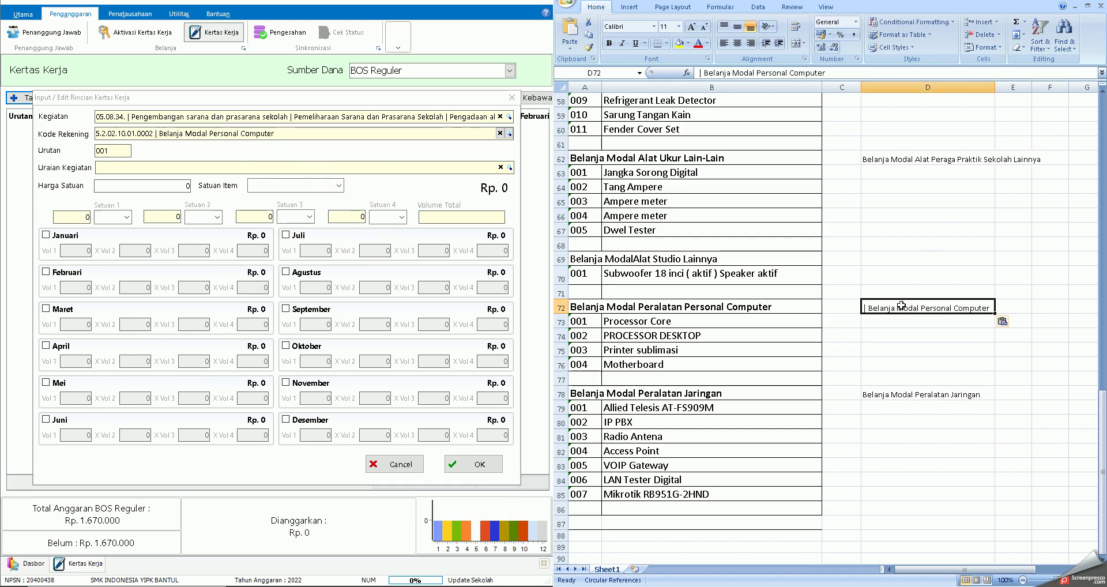
Step: Search the account codes for "studio" and choose 5.2.02.06.01.0001 Belanja Modal Peralatan Studio Audio as the Kode Rekening
{"action": "left_click", "coordinate": [460, 170]}
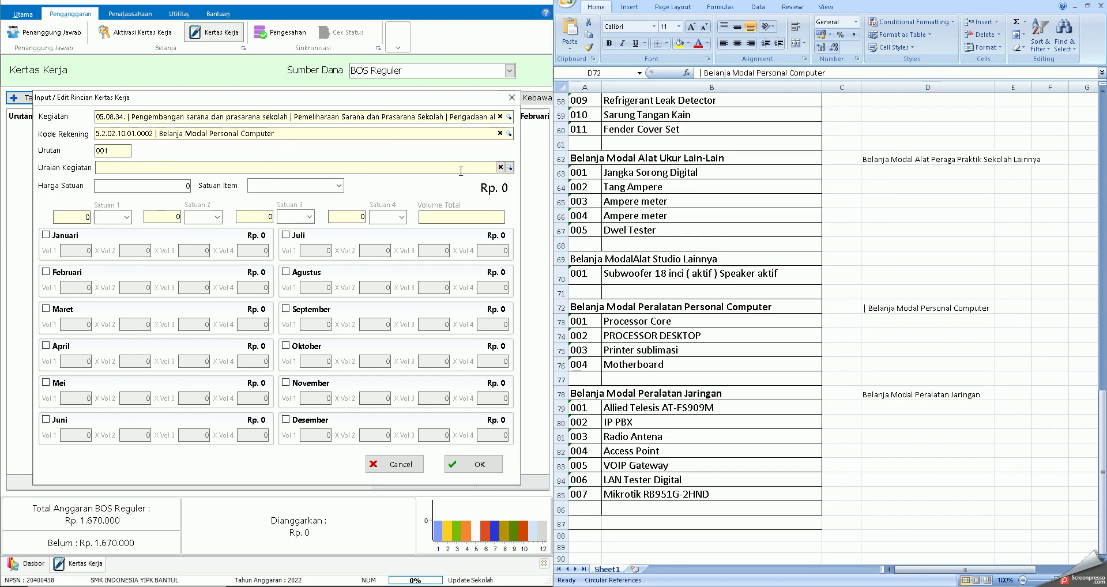
{"action": "left_click", "coordinate": [460, 170]}
{"action": "left_click", "coordinate": [500, 133]}
{"action": "type", "text": "studio"}
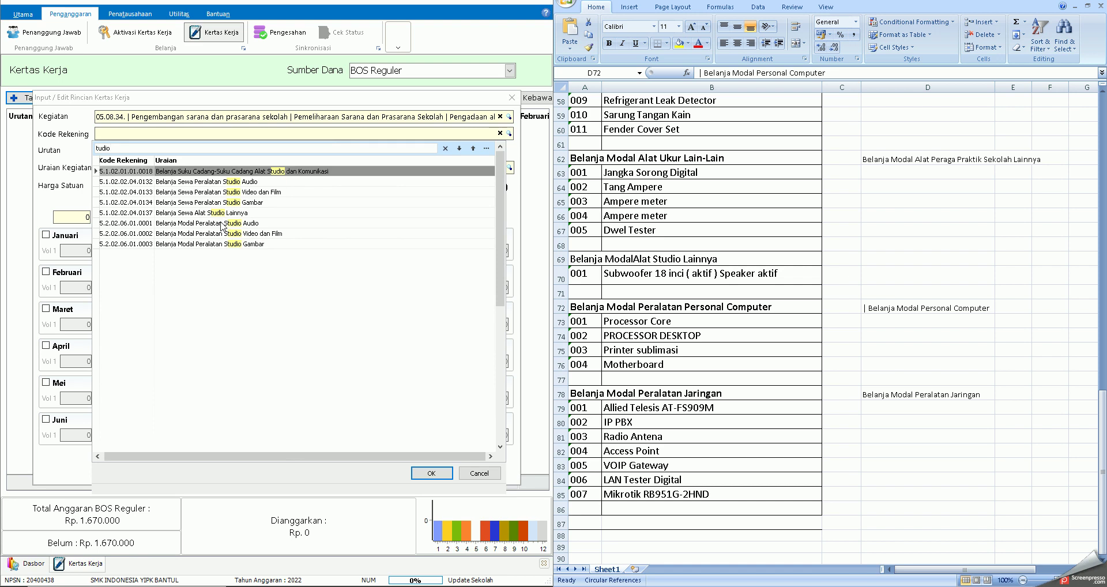
{"action": "double_click", "coordinate": [221, 223]}
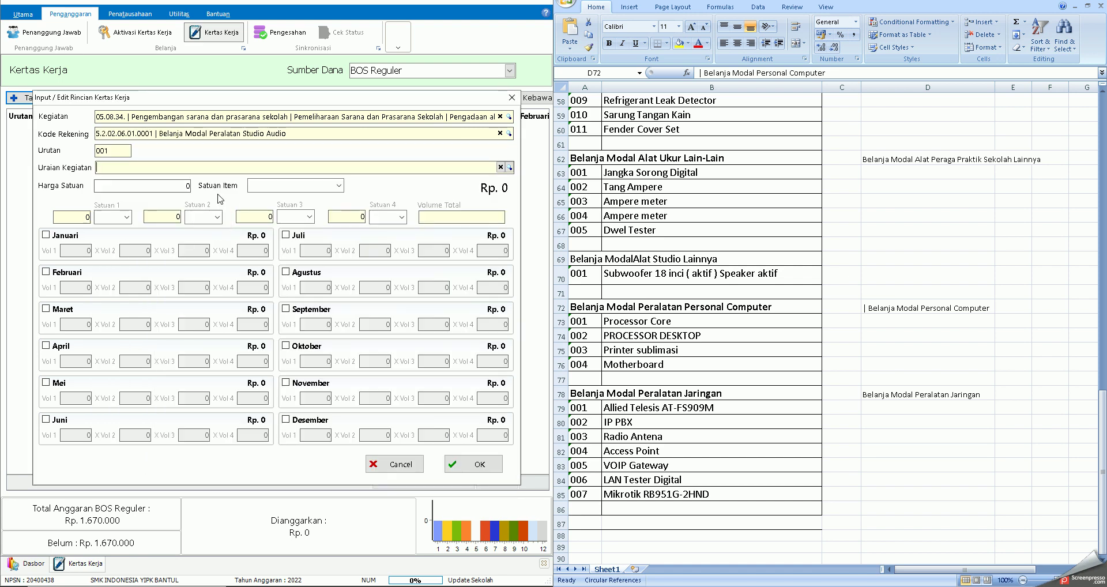
Step: Copy the account name "Belanja Modal Peralatan Studio Audio" into cell D69, beside the Alat Studio Lainnya heading
{"action": "type", "text": "ai"}
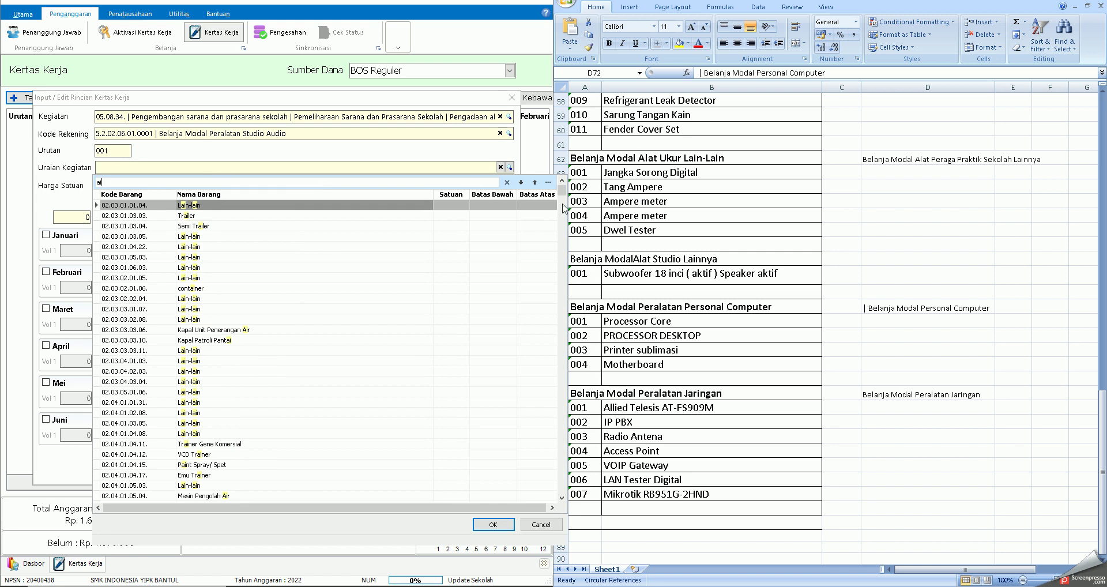
{"action": "key", "text": "Escape"}
{"action": "left_click_drag", "start_coordinate": [161, 133], "coordinate": [287, 133]}
{"action": "right_click", "coordinate": [257, 133]}
{"action": "left_click", "coordinate": [293, 169]}
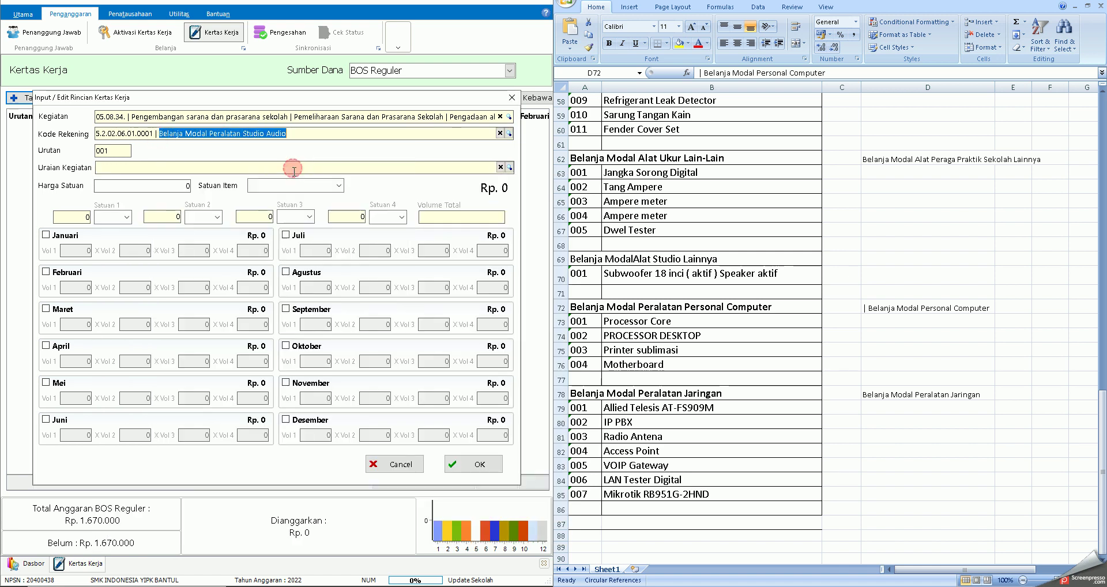
{"action": "left_click", "coordinate": [908, 256]}
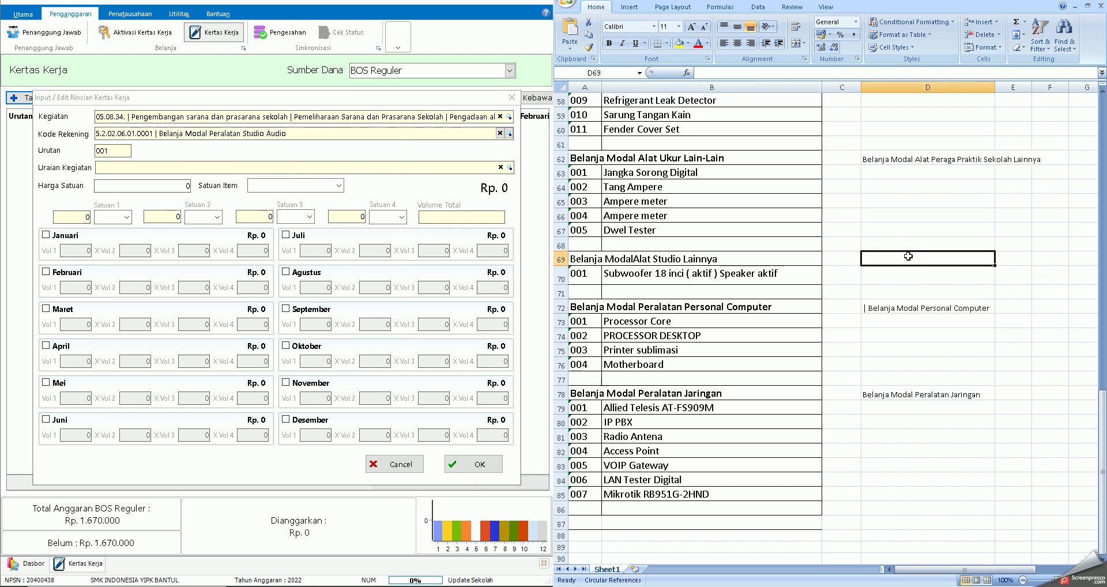
{"action": "key", "text": "ctrl+v"}
Step: Select the main heading "Belanja Modal Peralatan dan Mesin" in the sheet and cancel the Rincian Kertas Kerja entry form
{"action": "scroll", "coordinate": [908, 256], "scroll_direction": "up", "scroll_amount": 15}
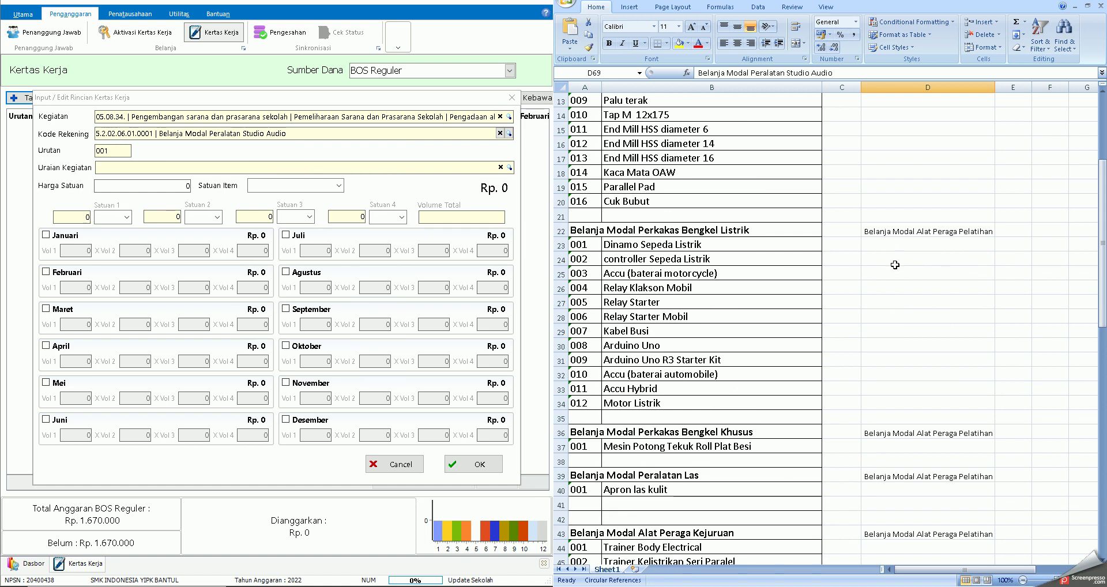
{"action": "scroll", "coordinate": [867, 265], "scroll_direction": "up", "scroll_amount": 4}
{"action": "left_click", "coordinate": [909, 252]}
{"action": "left_click", "coordinate": [628, 121]}
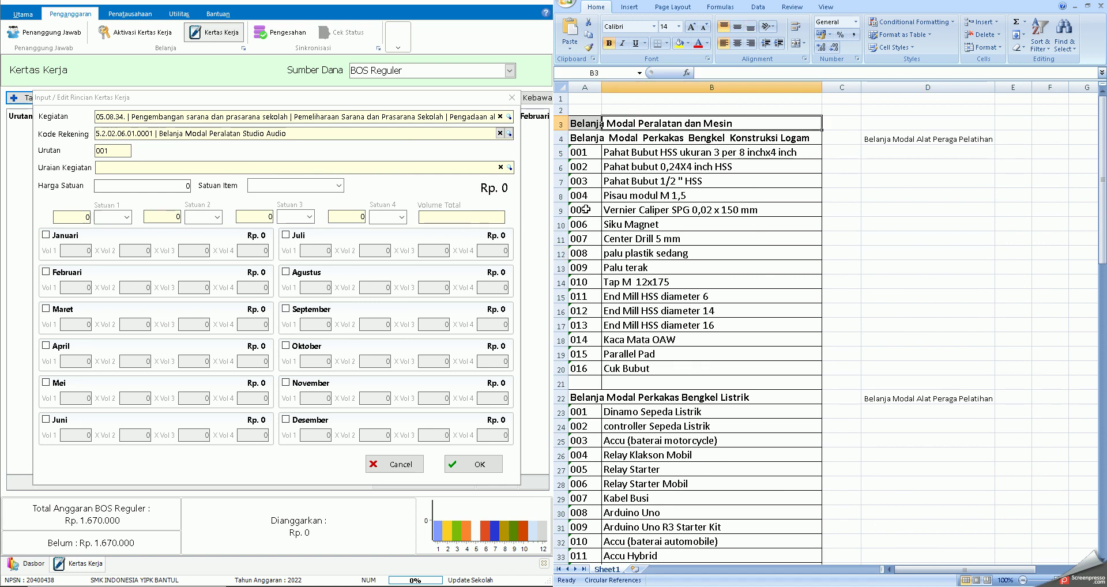
{"action": "left_click", "coordinate": [387, 467]}
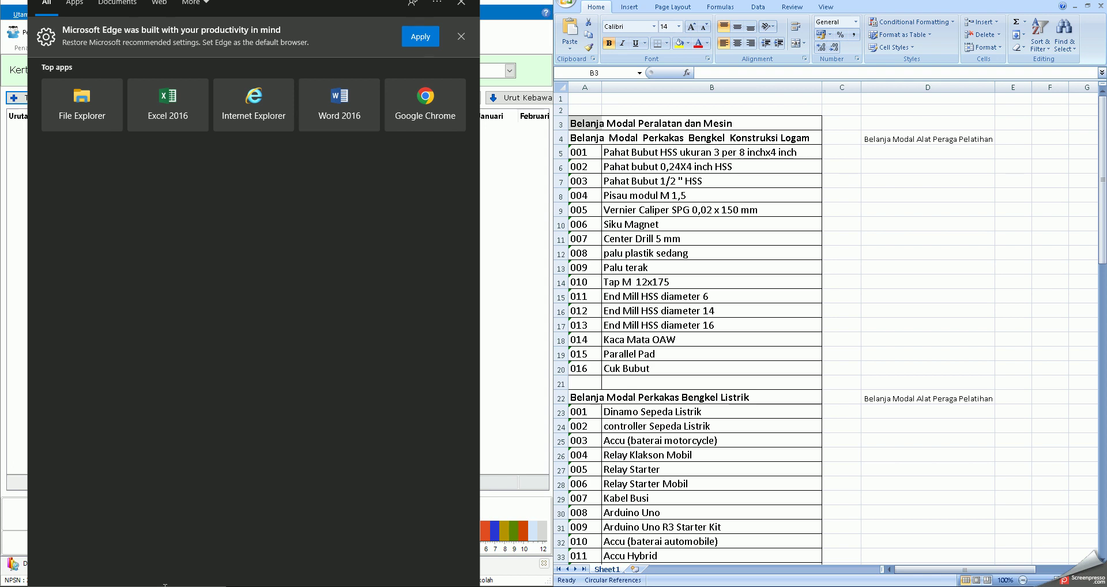
Step: Open Notepad and write the title "ARKAS VERSI 3.3. - INPUT BELANJA MODAL PERALATAN DAN MESIN"
{"action": "type", "text": "not"}
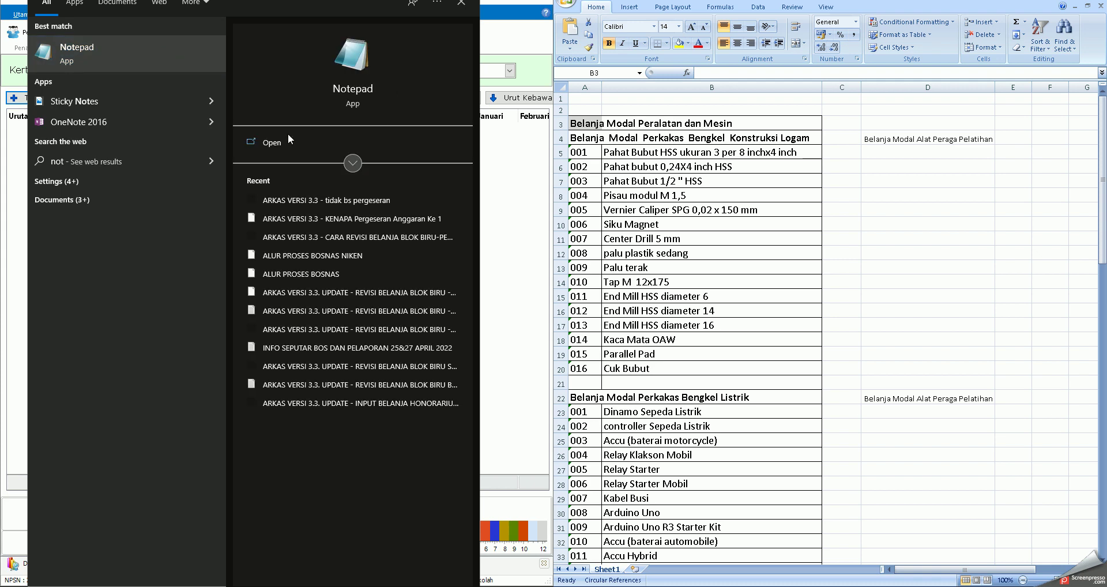
{"action": "left_click", "coordinate": [275, 143]}
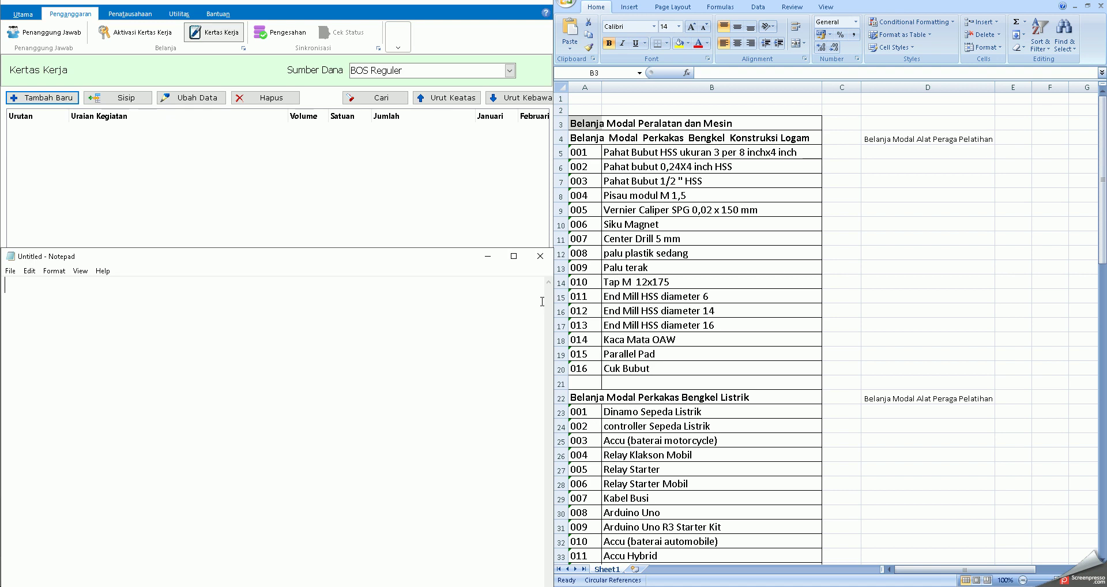
{"action": "left_click", "coordinate": [305, 304]}
{"action": "type", "text": "ARKAS VERSI 3.3"}
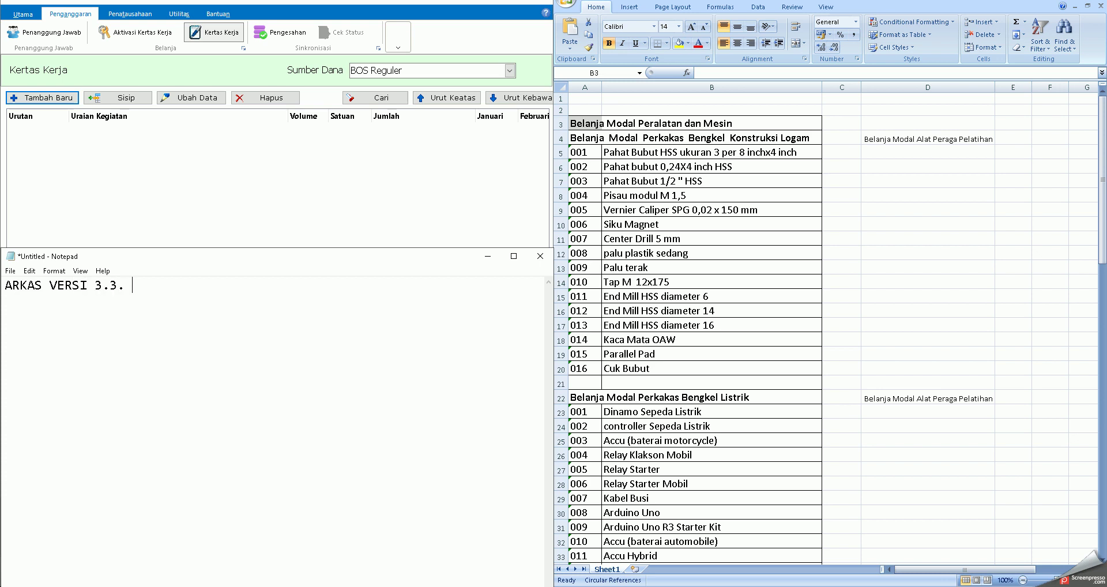
{"action": "type", "text": ". - INPUT BELANJA "}
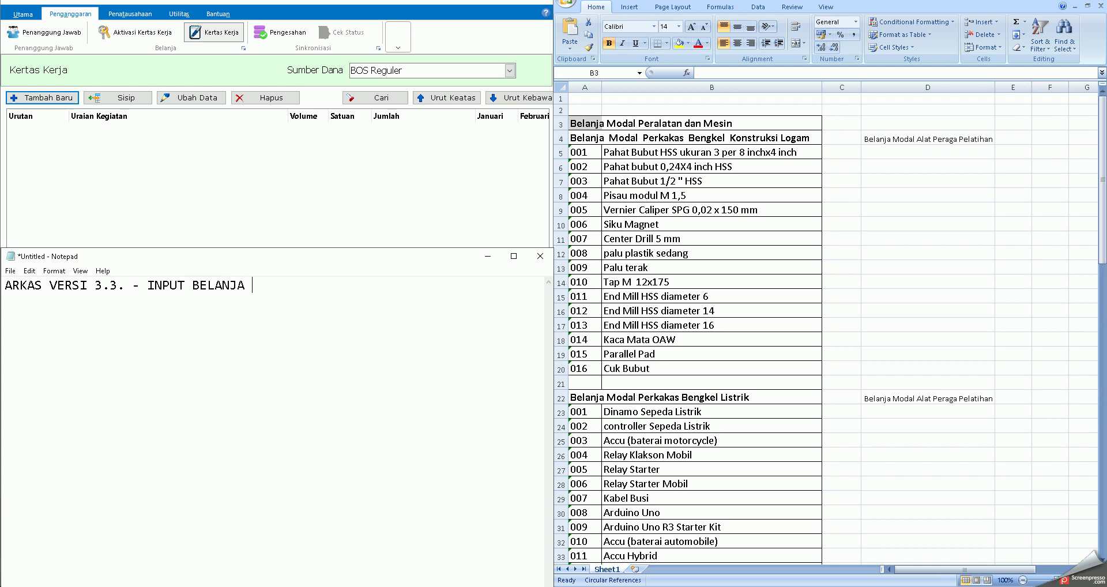
{"action": "type", "text": "MODAL PERALATAN DAN MESIN"}
{"action": "key", "text": "Return"}
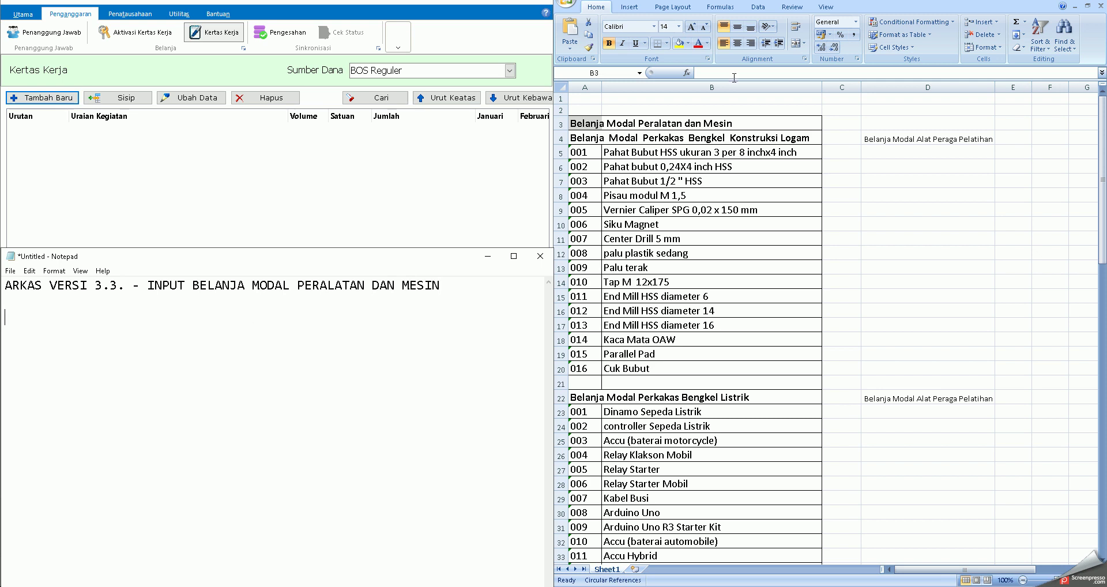
Step: Make all the account names in column D of the spreadsheet bold
{"action": "left_click", "coordinate": [633, 151]}
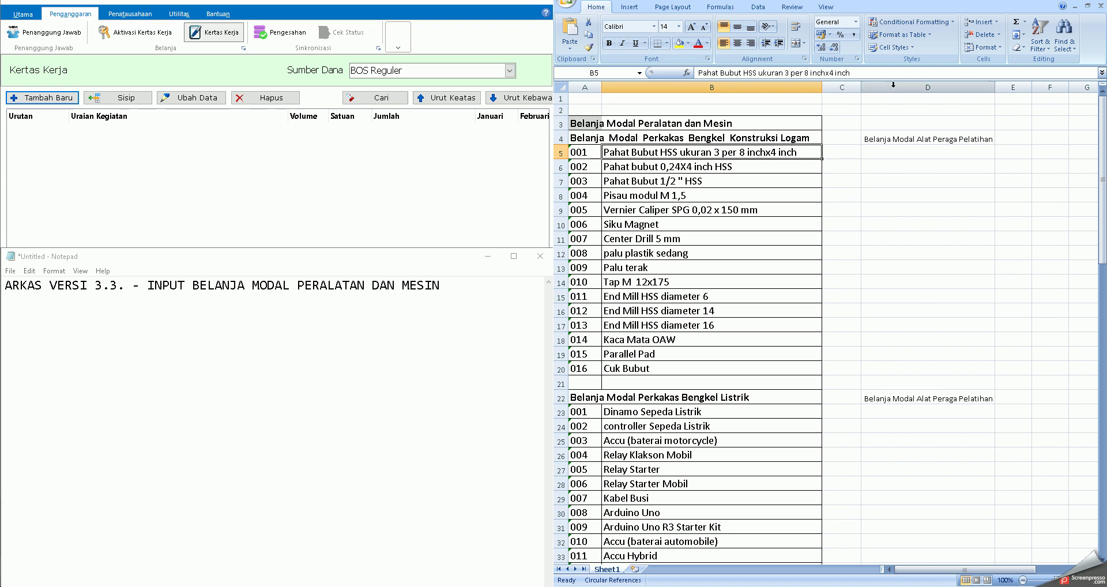
{"action": "left_click", "coordinate": [881, 87]}
{"action": "left_click", "coordinate": [610, 44]}
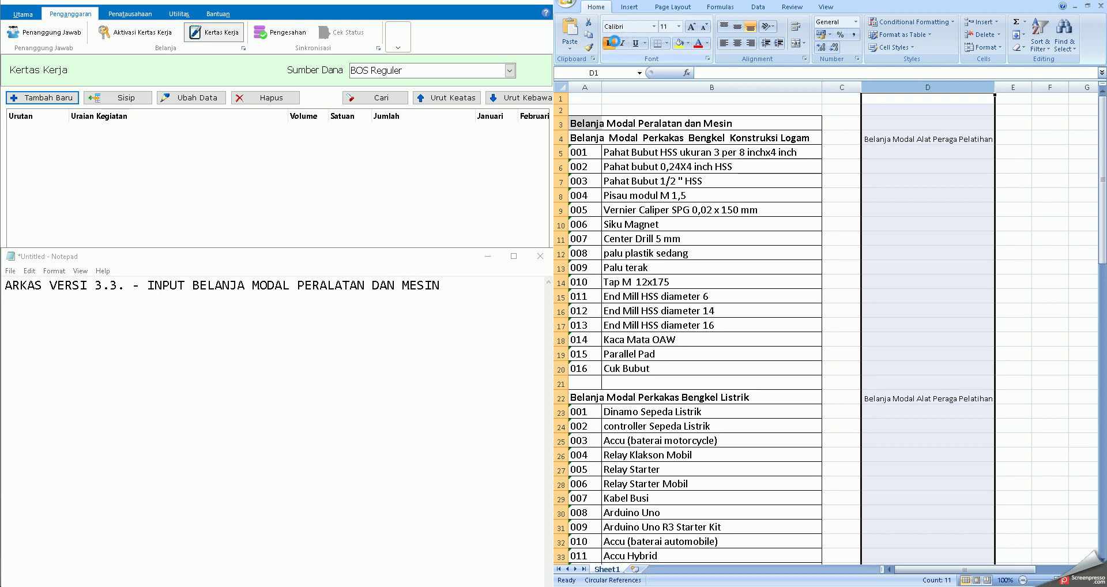
{"action": "left_click", "coordinate": [912, 198]}
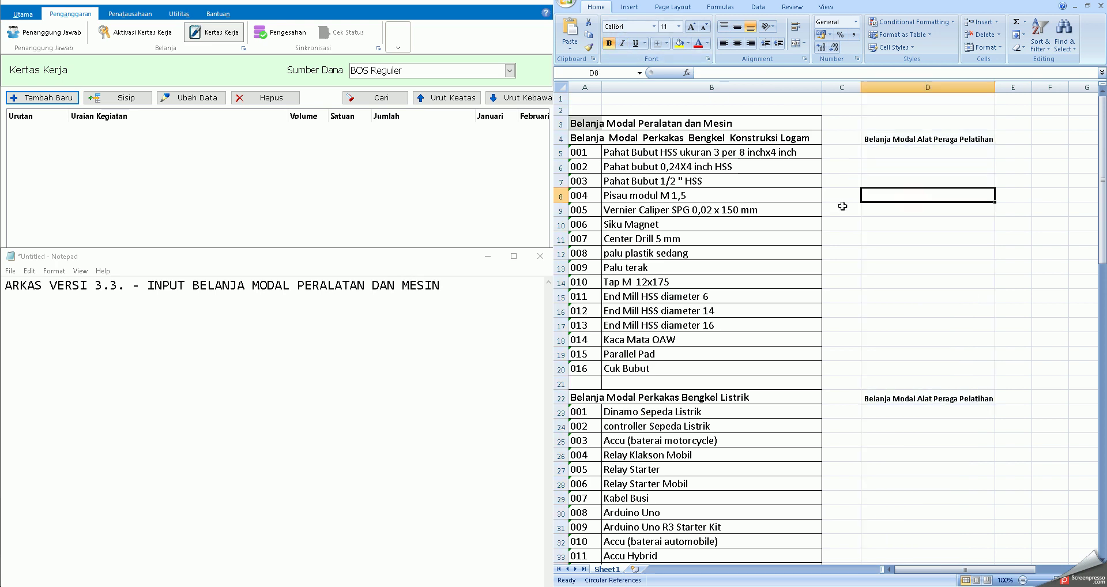
Step: Add the heading "LANGKAH-LANGKAH :" below the note's title and start the first list item with "1. TA"
{"action": "left_click", "coordinate": [139, 334]}
{"action": "key", "text": "Return"}
{"action": "key", "text": "Return"}
{"action": "type", "text": "LA"}
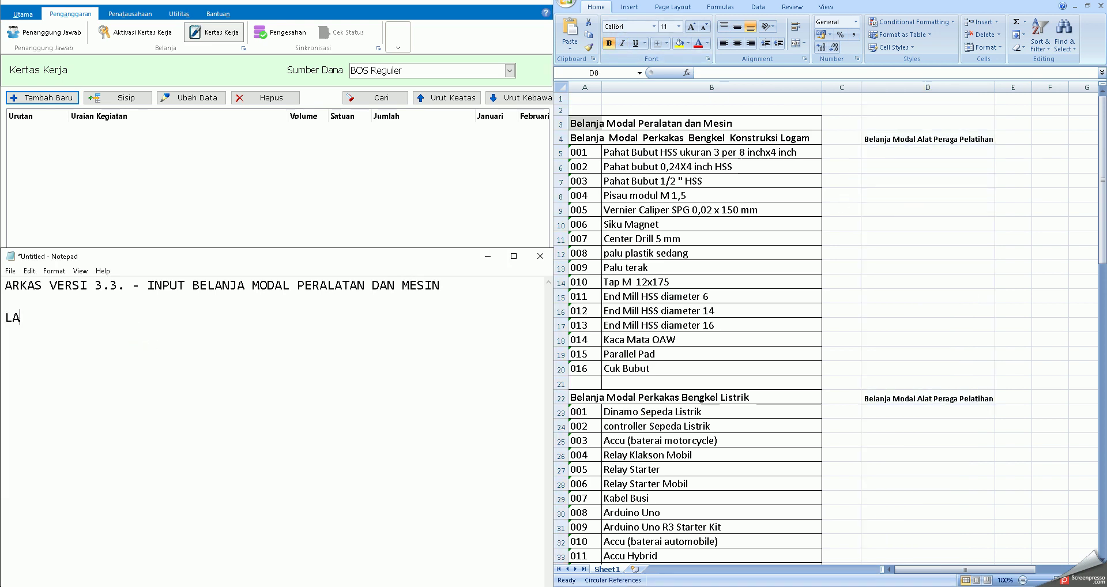
{"action": "type", "text": "NGKAH-LANGKAH "}
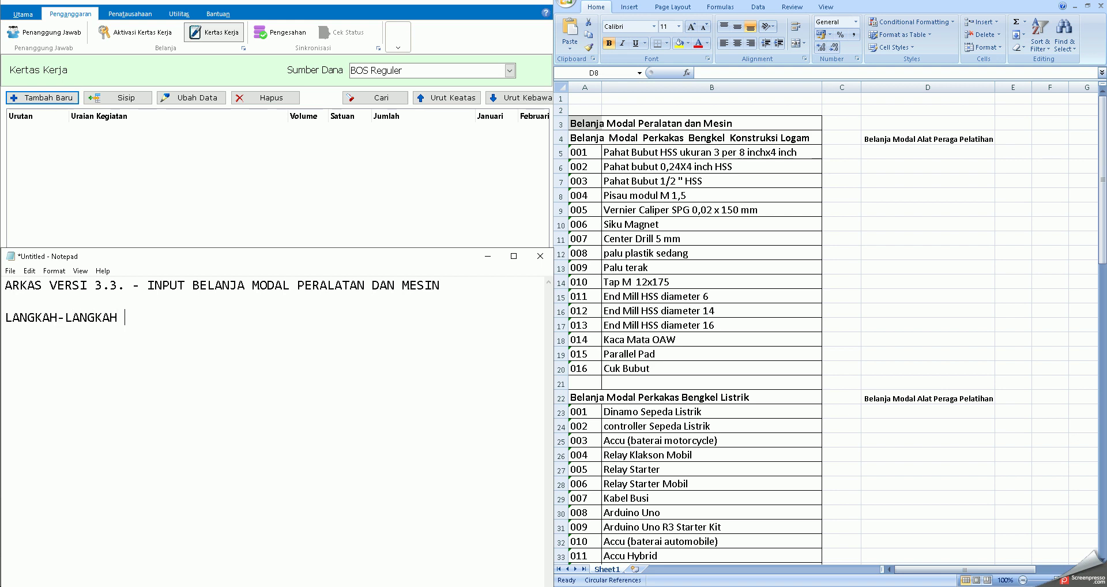
{"action": "type", "text": ": 1. TA"}
Step: Snap the notes window to the lower-right quarter of the screen and close the empty spare Notepad window
{"action": "key", "text": "super+Right"}
{"action": "key", "text": "super+Down"}
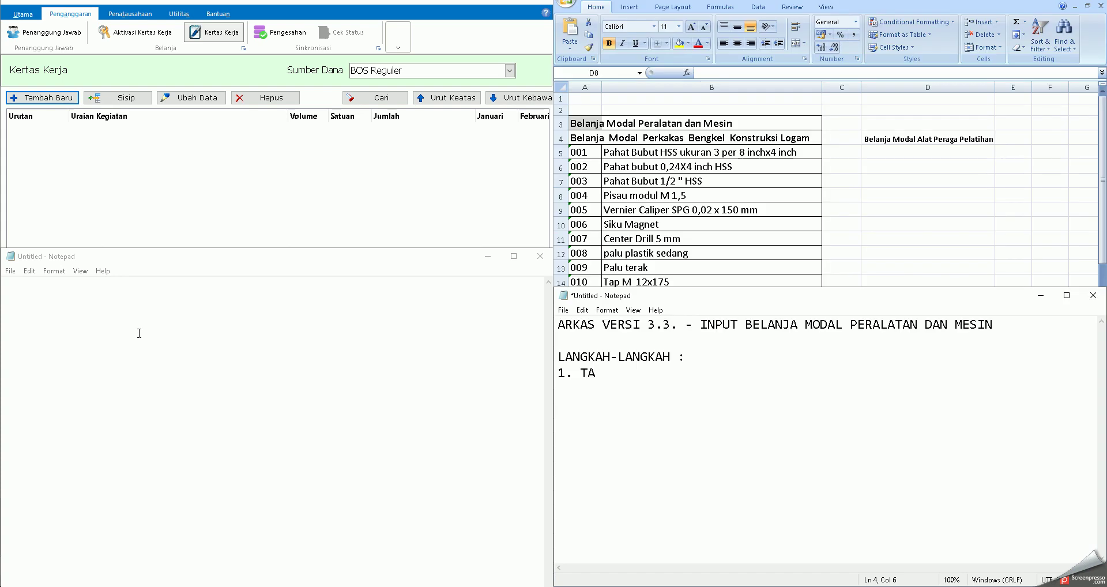
{"action": "left_click", "coordinate": [539, 256]}
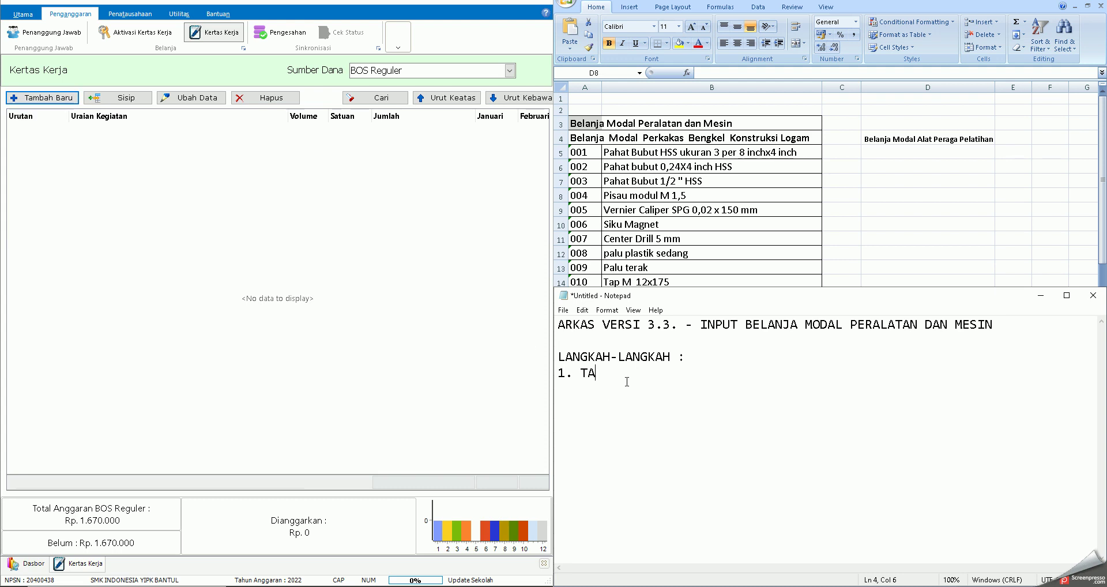
Step: Extend note item 1 to "TAMBAH BARU-" and start a new budget line with the activity 05.08.34 Pengadaan alat peraga/praktik sekolah
{"action": "type", "text": "MBAH BARU-"}
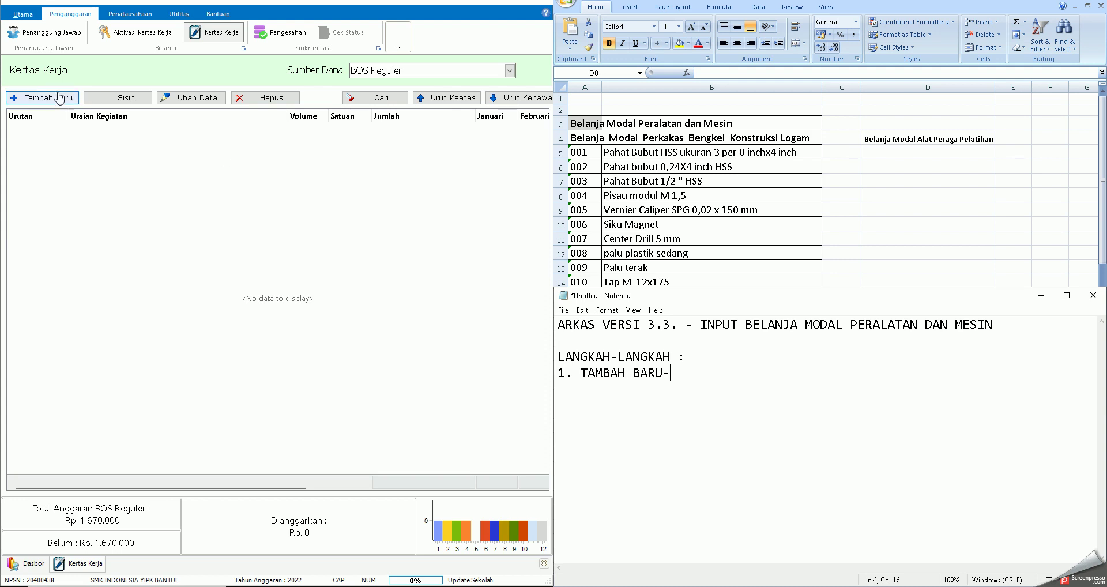
{"action": "left_click", "coordinate": [38, 98]}
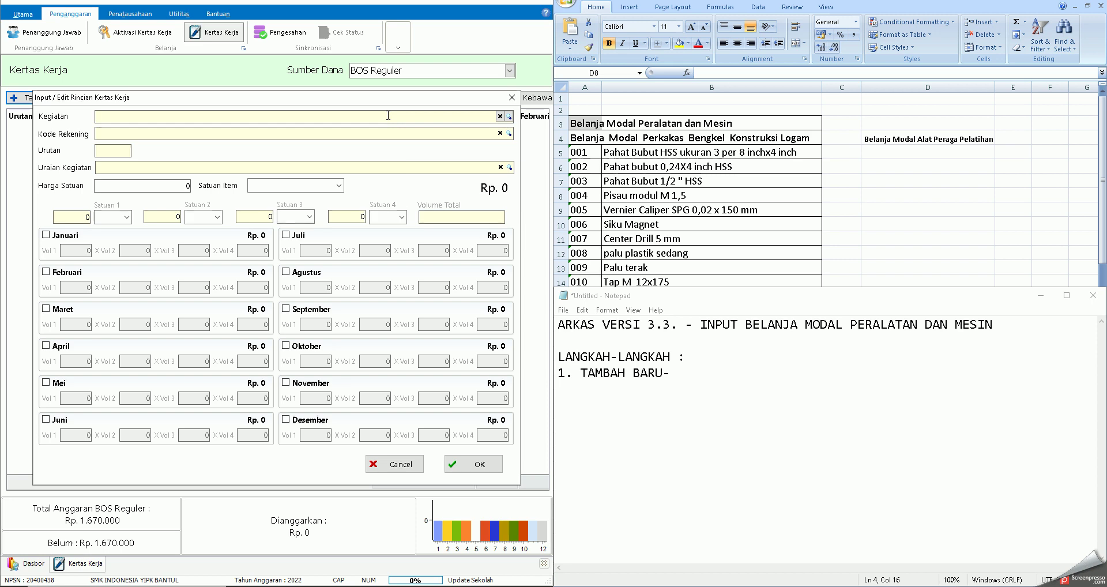
{"action": "type", "text": "LA"}
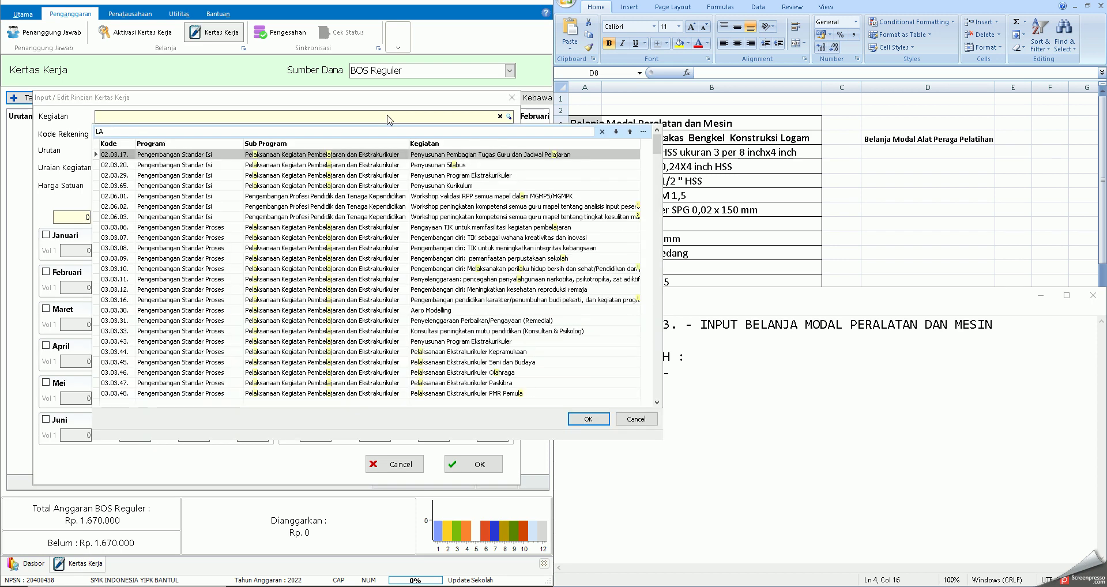
{"action": "key", "text": "BackSpace"}
{"action": "key", "text": "BackSpace"}
{"action": "type", "text": "ALAT"}
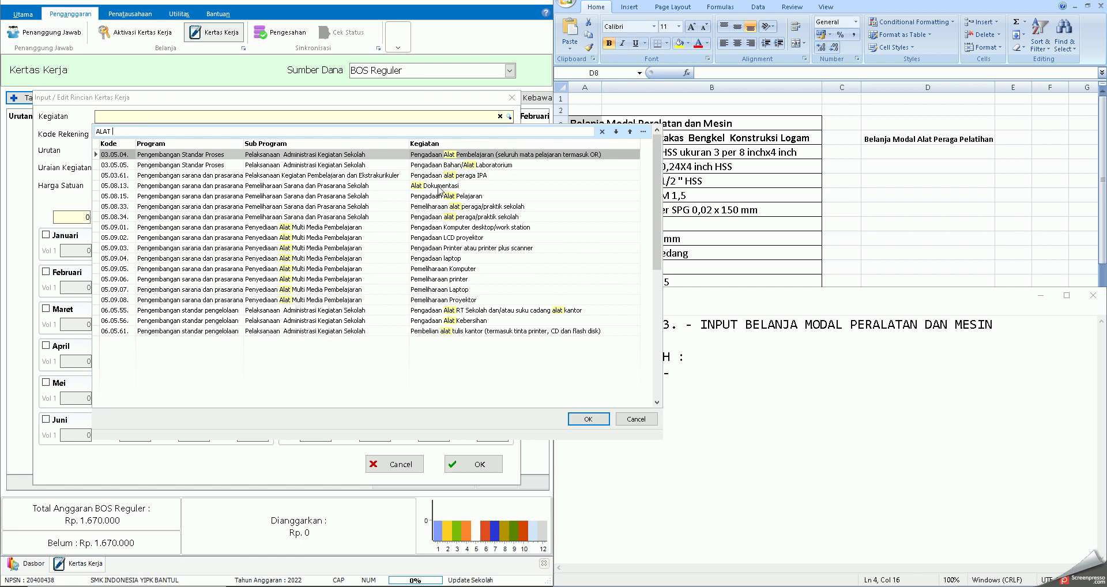
{"action": "double_click", "coordinate": [440, 221]}
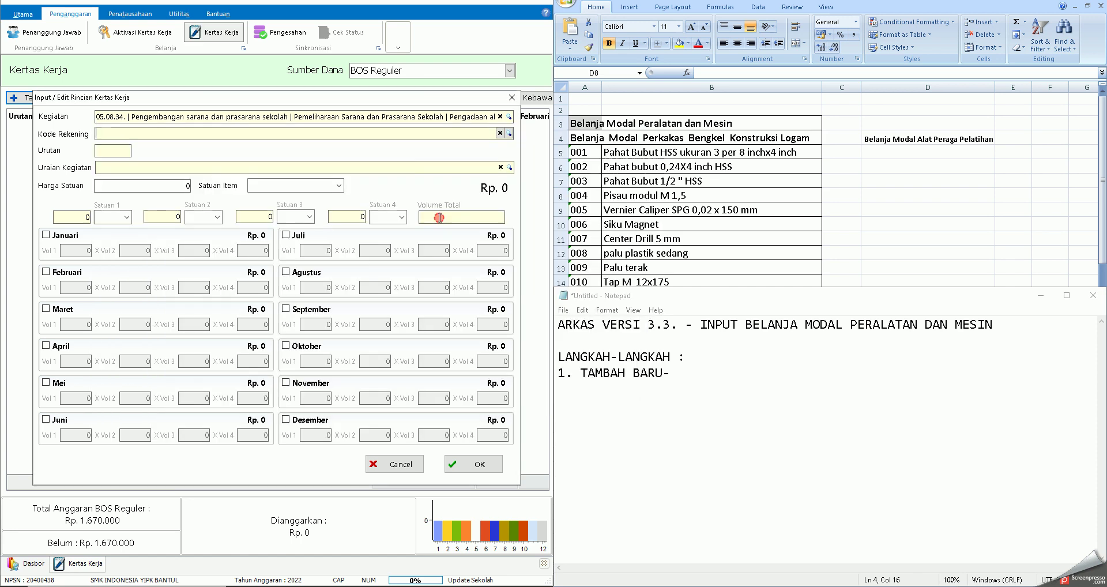
Step: Complete the first note item as "1.TAMBAH BARU-PILIH KEGIATAN" and begin a second item with "2."
{"action": "left_click", "coordinate": [701, 365]}
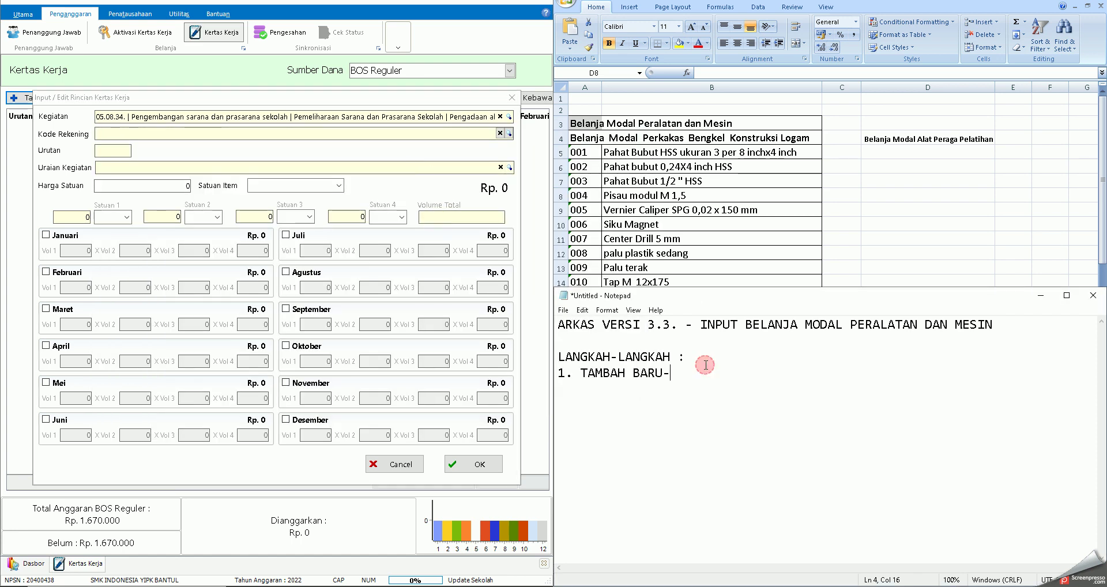
{"action": "type", "text": "PILIH KEGIATA"}
{"action": "type", "text": "N"}
{"action": "type", "text": "A"}
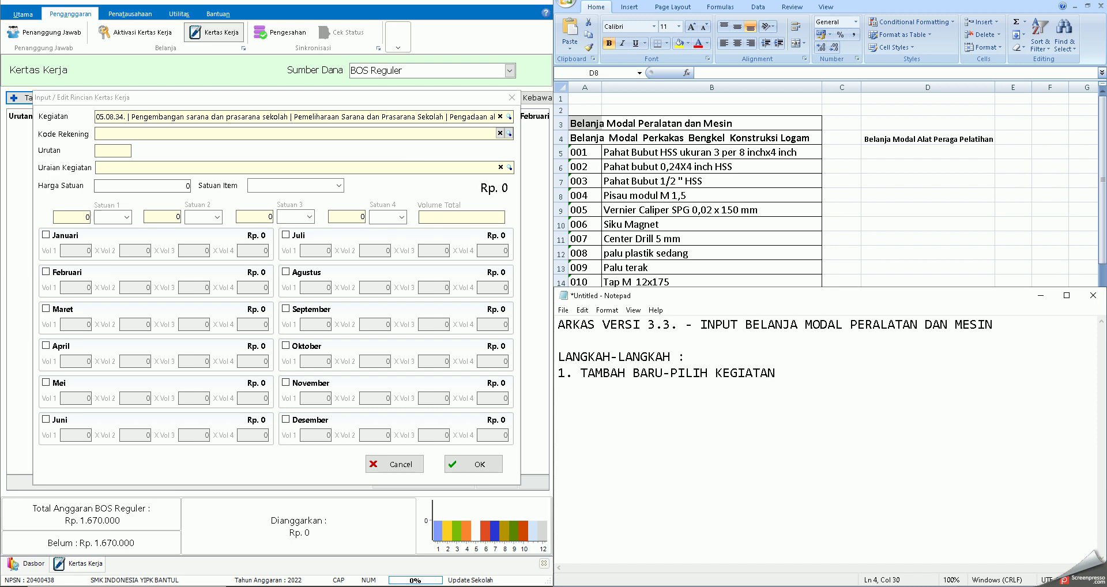
{"action": "type", "text": "2."}
{"action": "key", "text": "BackSpace"}
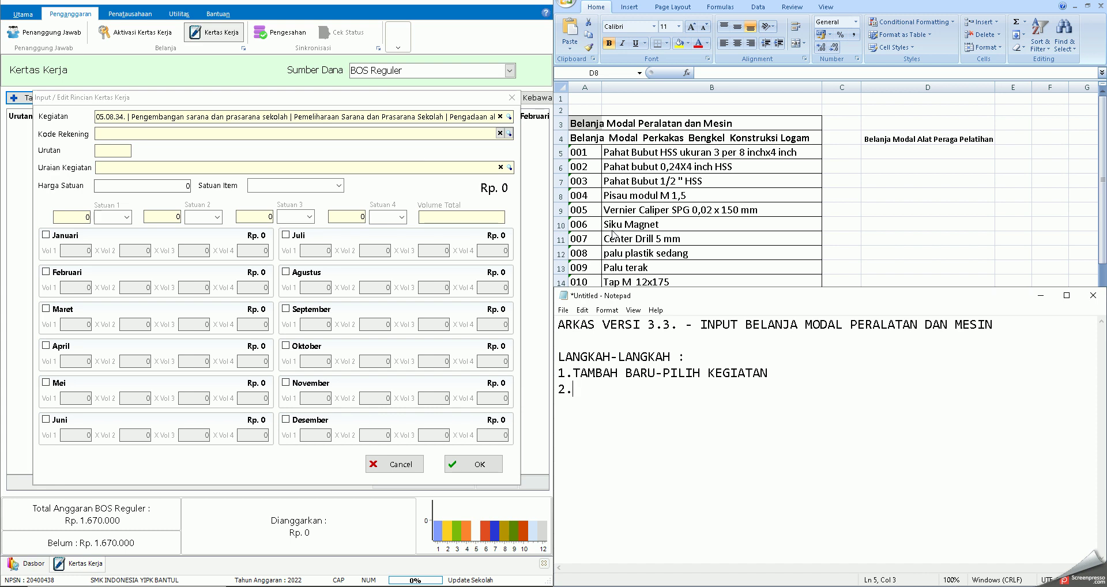
Step: Search the account codes for "ERAGA" and choose 5.2.02.16.01.0001 Belanja Modal Alat Peraga Pelatihan as the Kode Rekening
{"action": "left_click", "coordinate": [250, 130]}
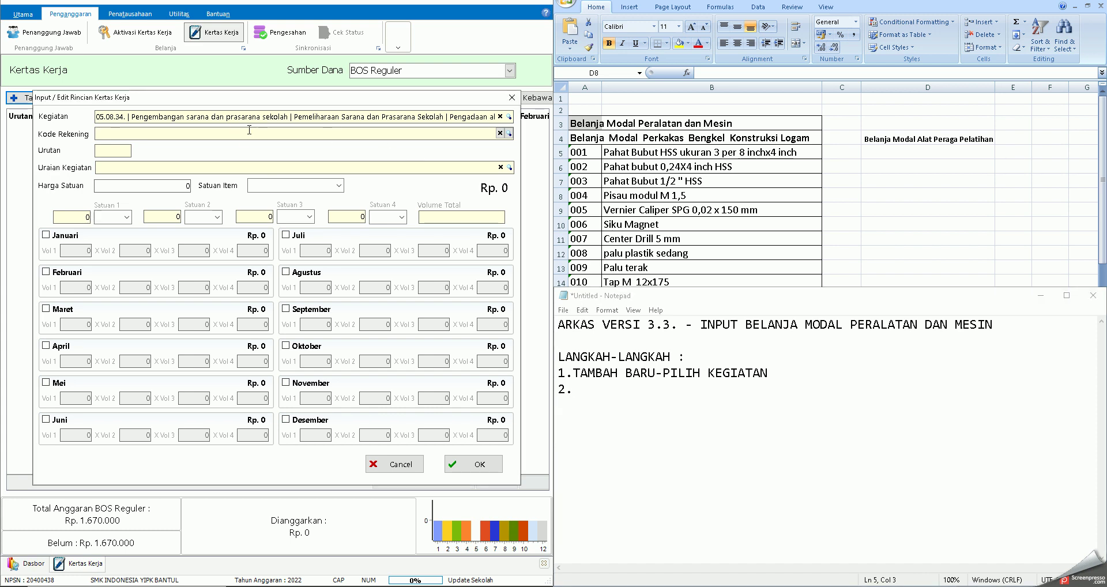
{"action": "type", "text": "pERAGA"}
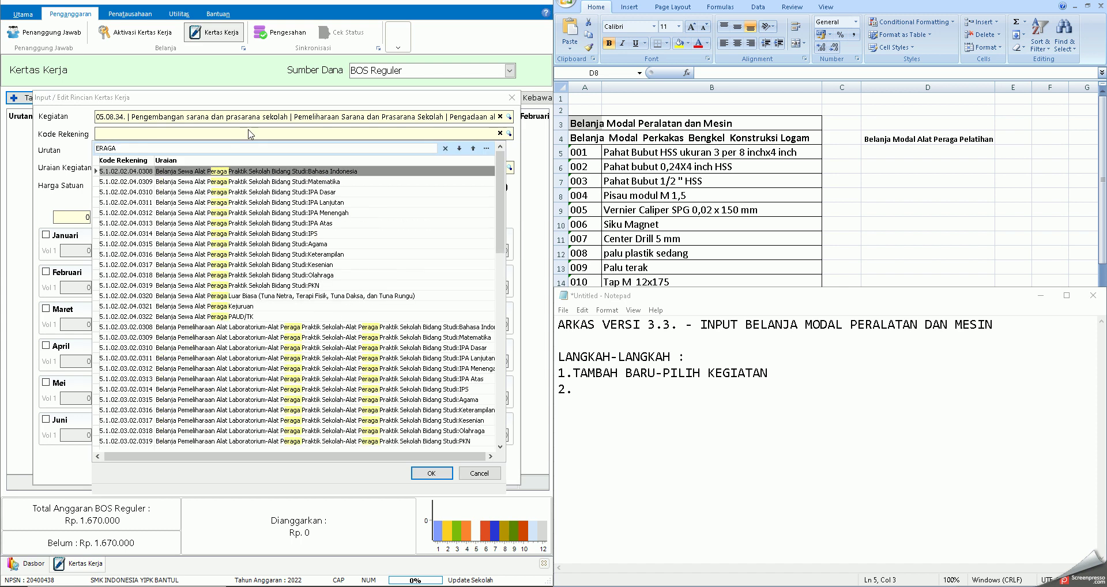
{"action": "left_click_drag", "start_coordinate": [500, 195], "coordinate": [516, 386]}
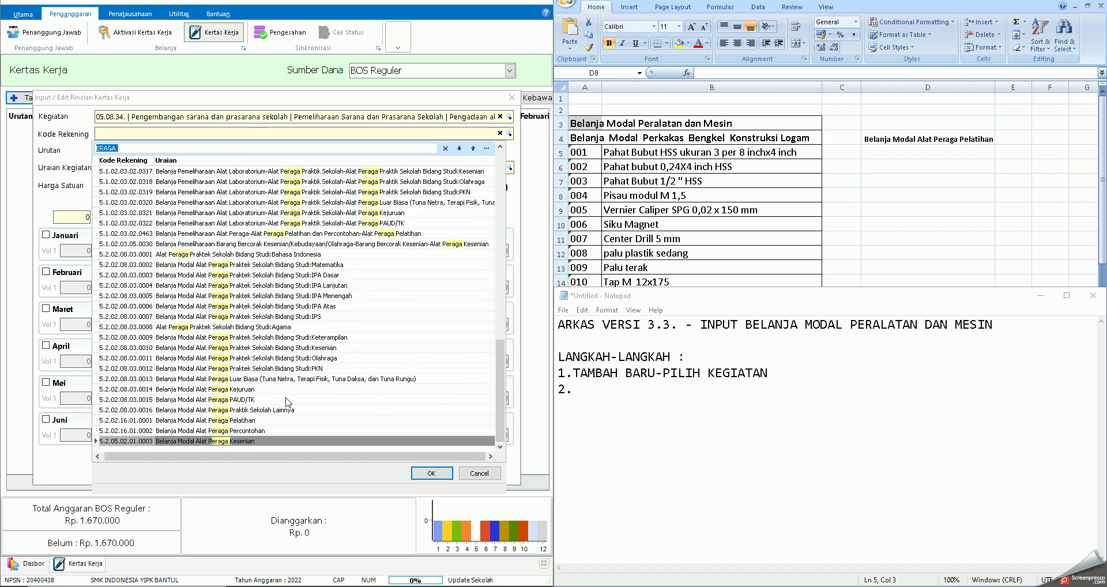
{"action": "double_click", "coordinate": [236, 421]}
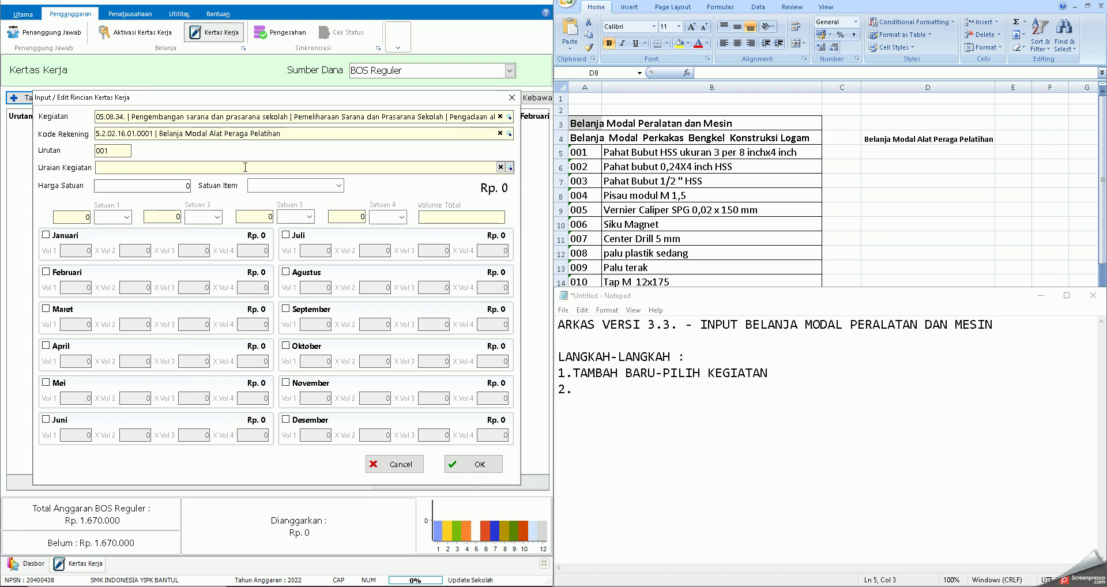
Step: Snap the spreadsheet window to the upper-right quarter beside the notes and highlight cell D4 in yellow
{"action": "left_click", "coordinate": [922, 141]}
{"action": "left_click", "coordinate": [923, 140]}
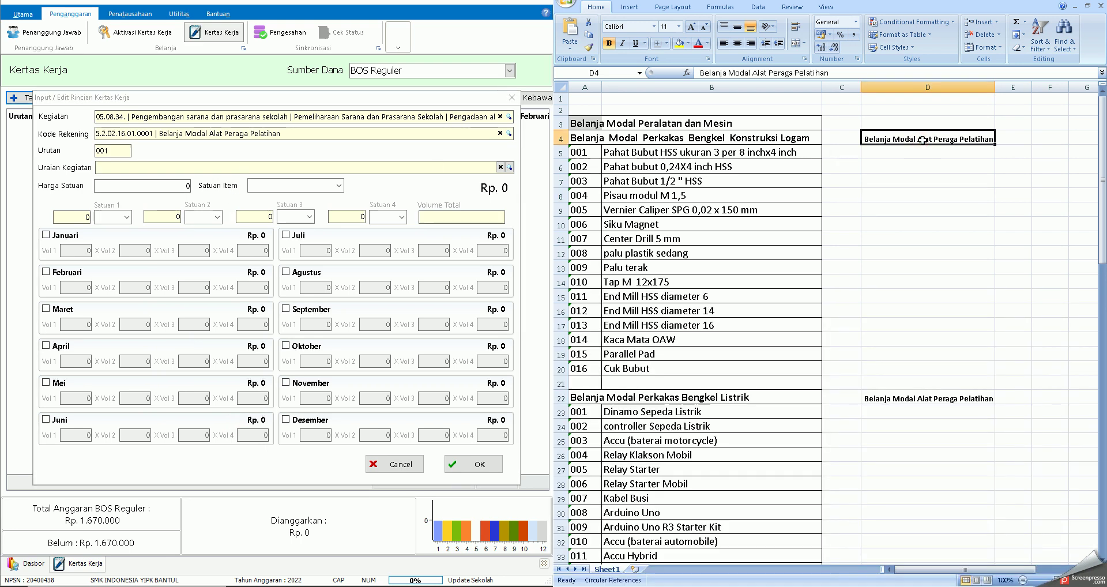
{"action": "key", "text": "super+Up"}
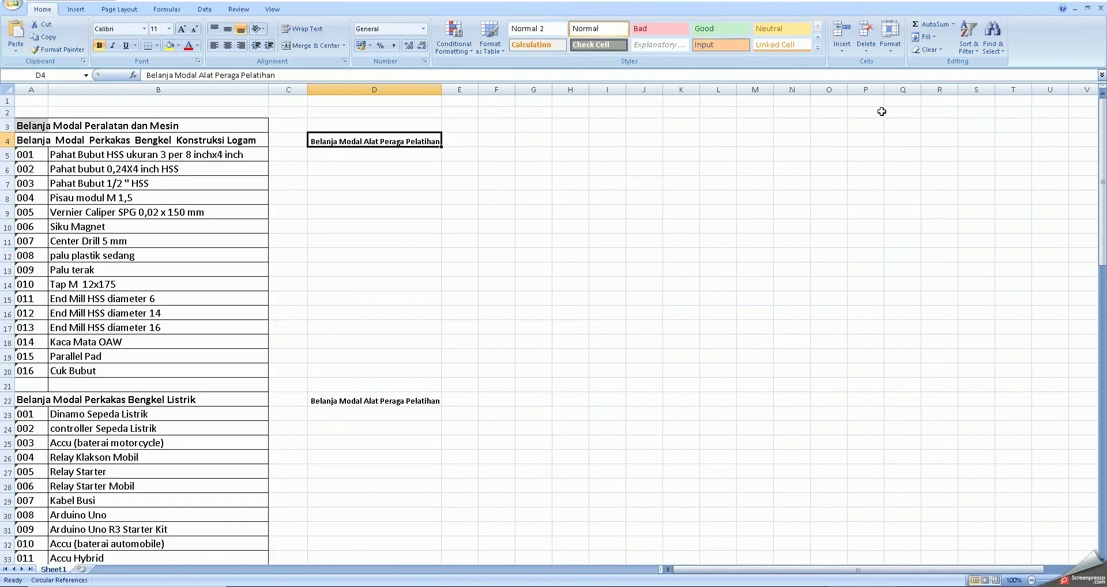
{"action": "key", "text": "super+Right"}
{"action": "key", "text": "super+Up"}
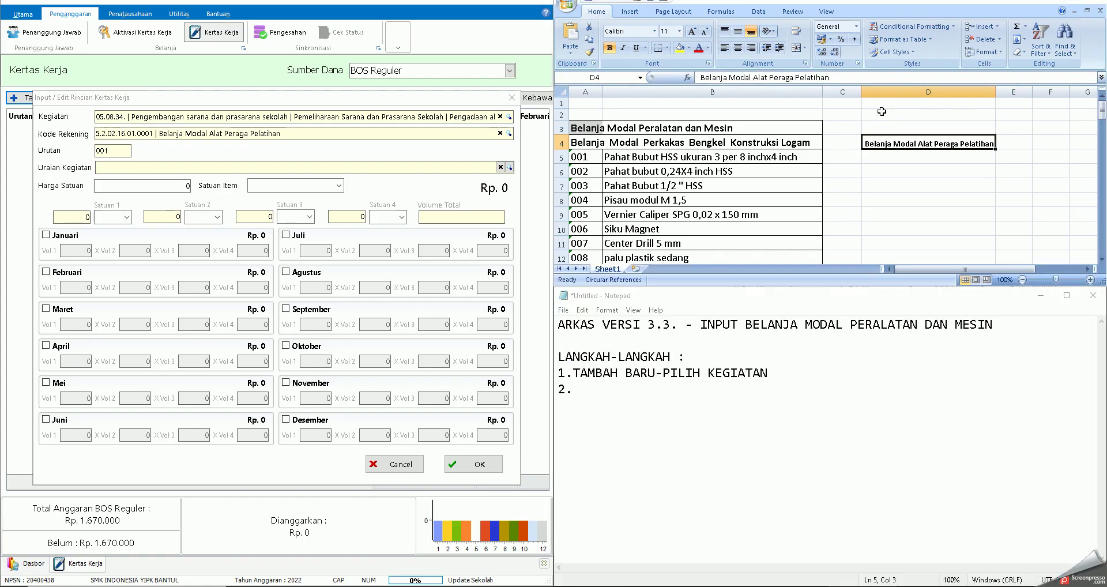
{"action": "key", "text": "super+Down"}
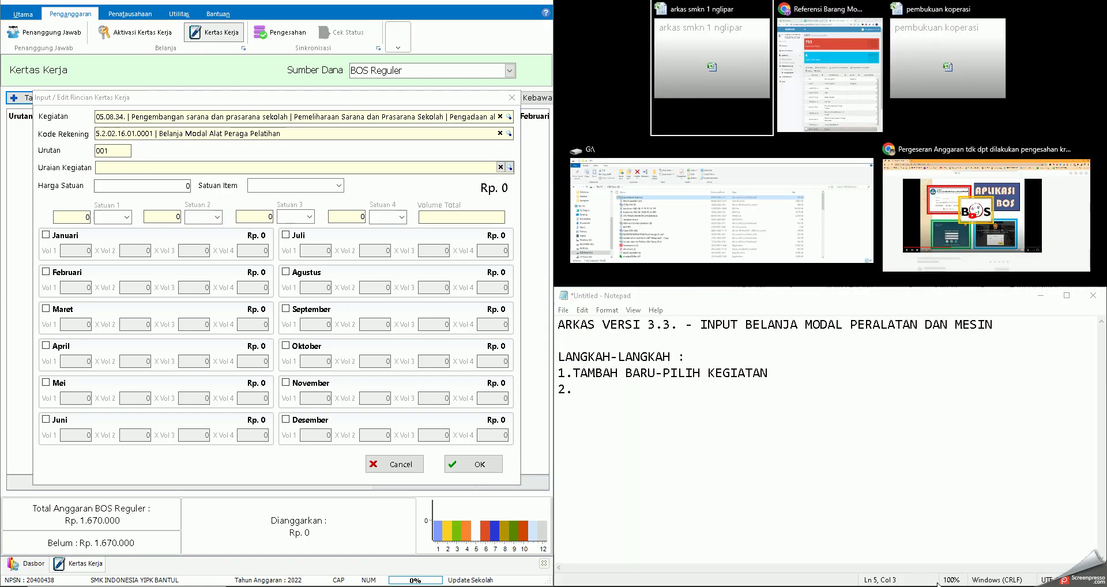
{"action": "key", "text": "Return"}
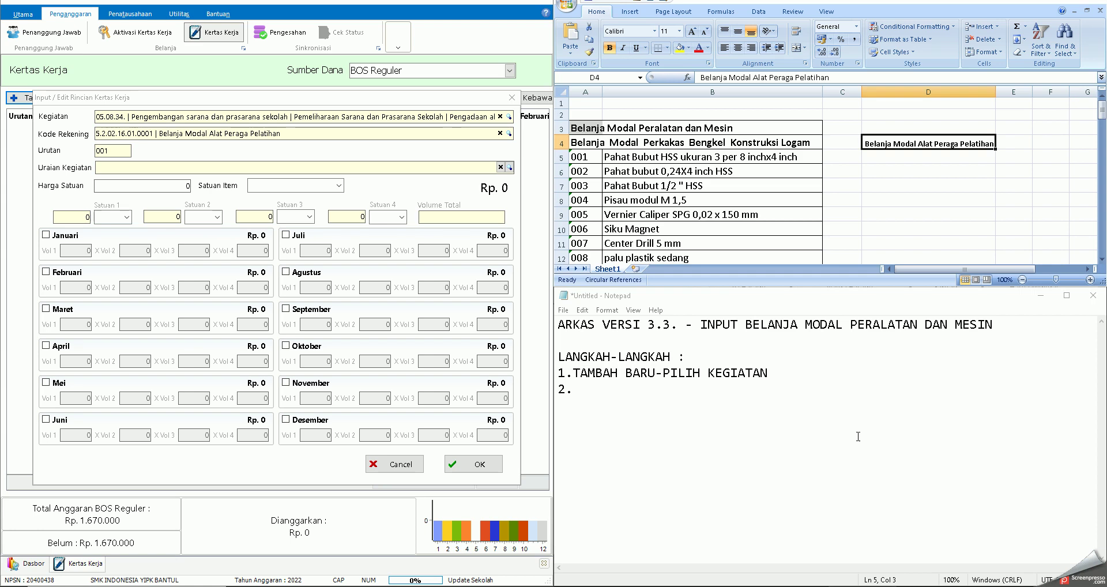
{"action": "left_click", "coordinate": [682, 51]}
Step: Write note item 2 as "2.PILIH KODE REKENING-" in the notes
{"action": "left_click", "coordinate": [603, 388]}
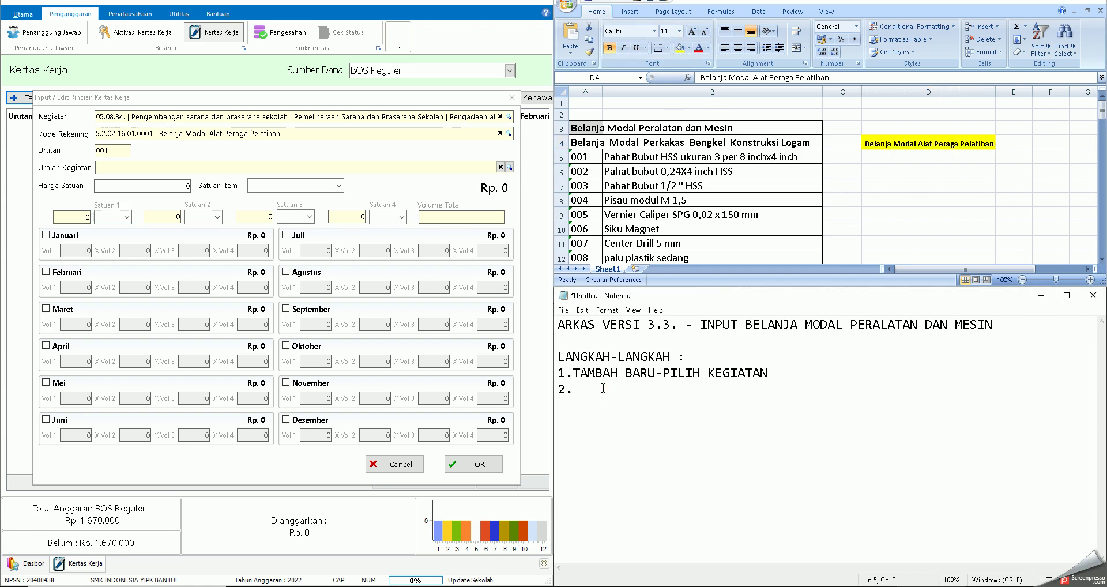
{"action": "type", "text": "PILIH"}
{"action": "type", "text": "K"}
{"action": "key", "text": "BackSpace"}
{"action": "type", "text": "REK"}
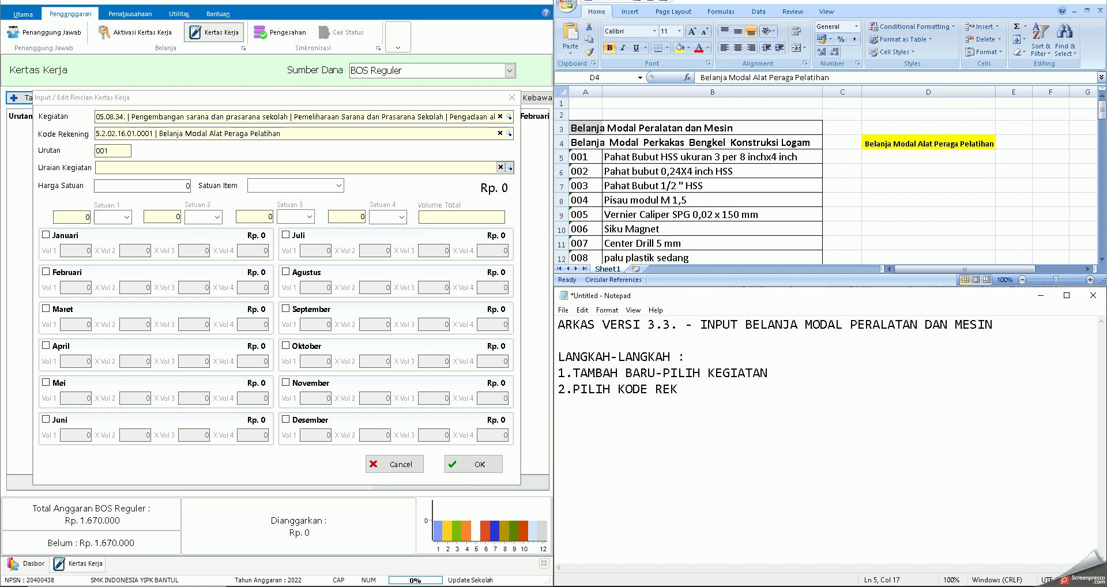
{"action": "type", "text": "ENING-"}
Step: Append cell D4's text, Belanja Modal Alat Peraga Pelatihan, to note item 2 and add "3.PILIH URAIAN KEGIATAN-LAIN-LAIN"
{"action": "left_click", "coordinate": [957, 144]}
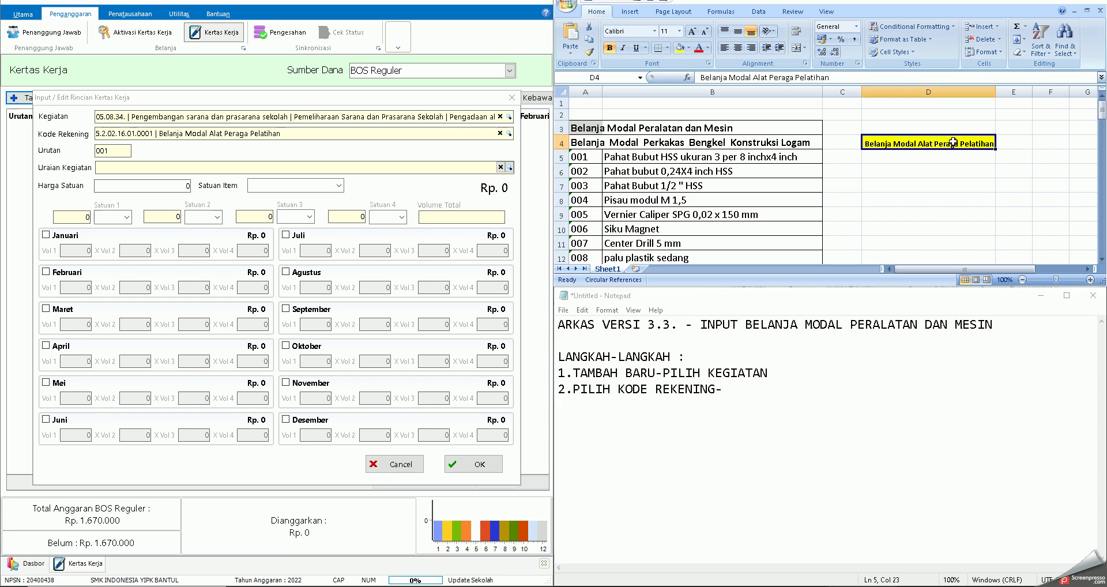
{"action": "left_click_drag", "start_coordinate": [831, 77], "coordinate": [699, 77]}
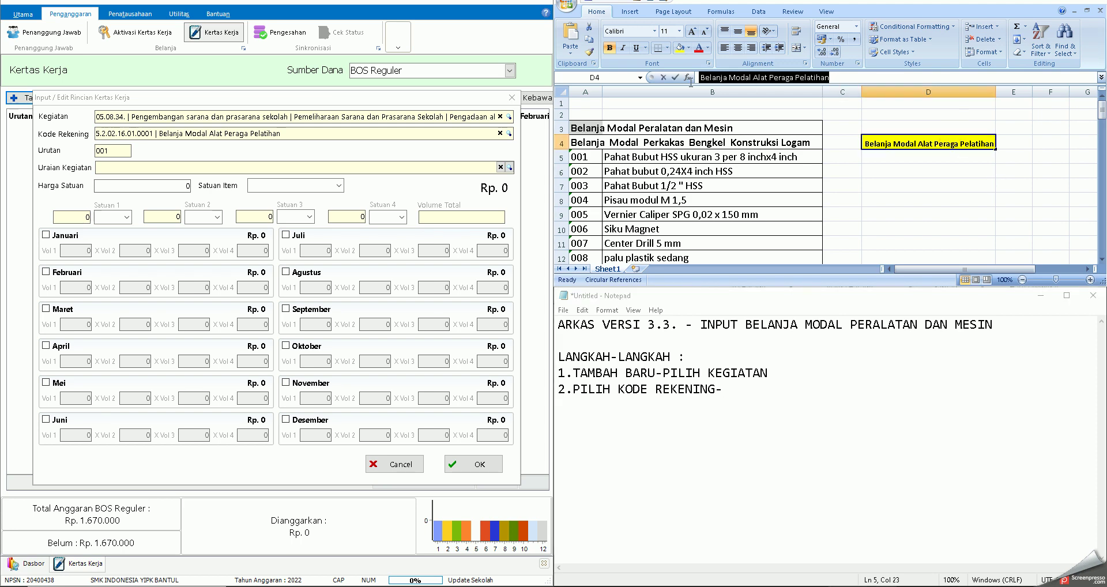
{"action": "right_click", "coordinate": [730, 77]}
{"action": "left_click", "coordinate": [771, 101]}
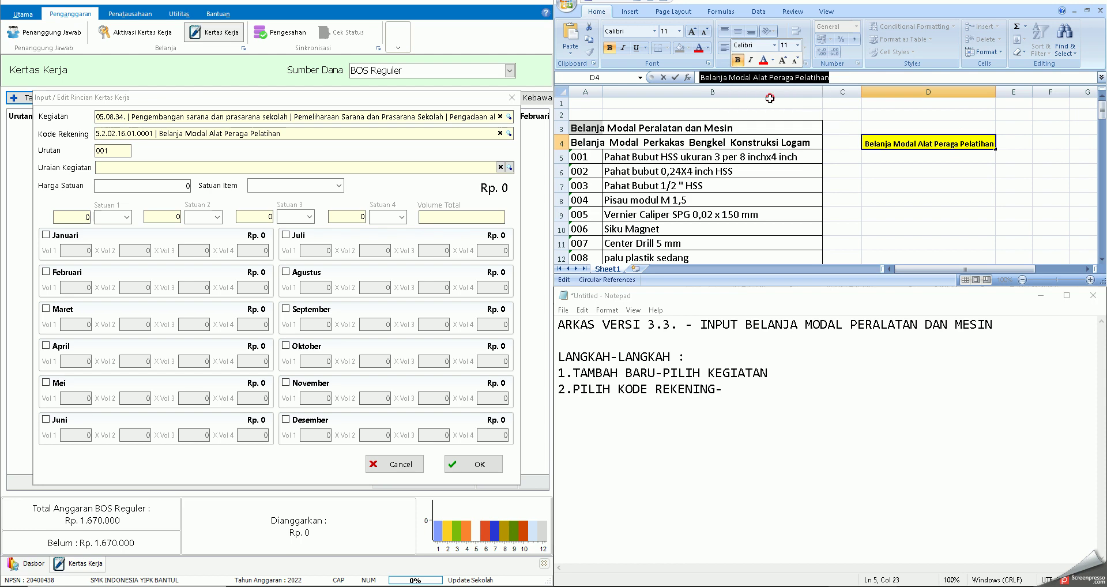
{"action": "left_click", "coordinate": [805, 399]}
{"action": "key", "text": "ctrl+v"}
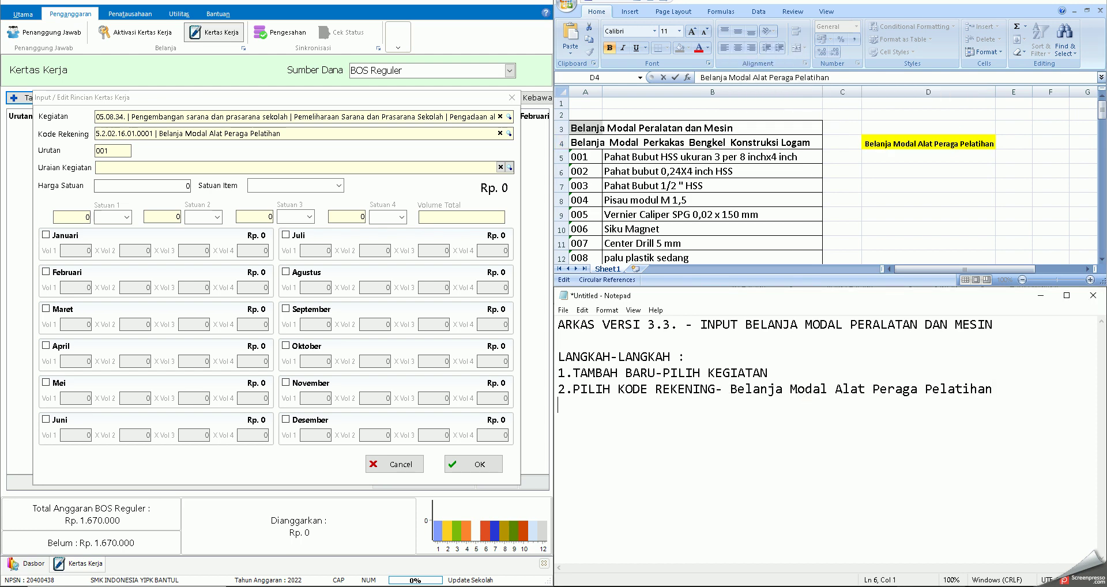
{"action": "type", "text": "3.PILIH URAIAN KE"}
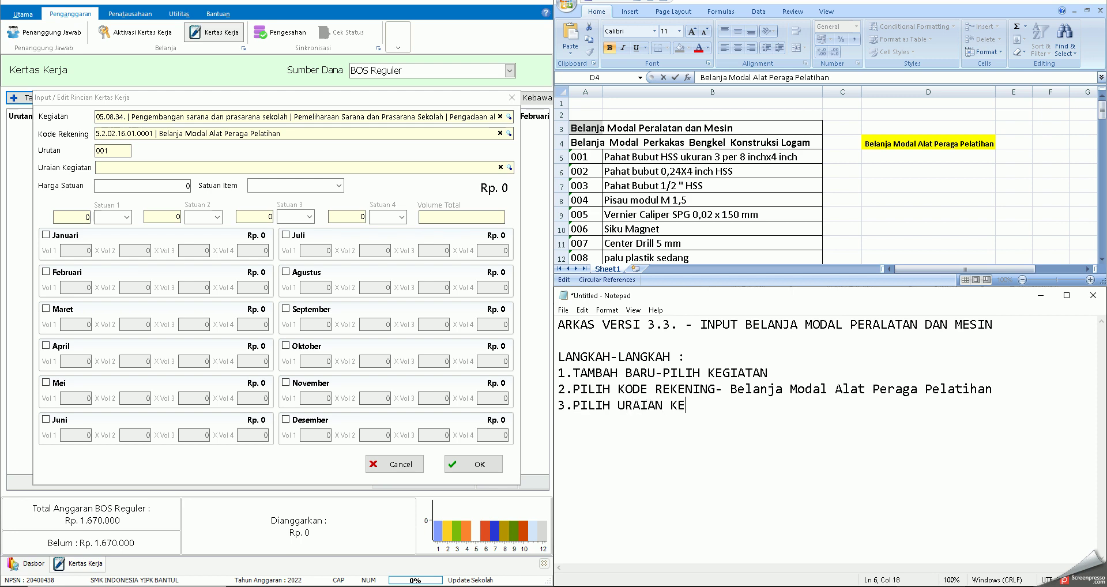
{"action": "type", "text": "GIATAN-LAIN-LAIN"}
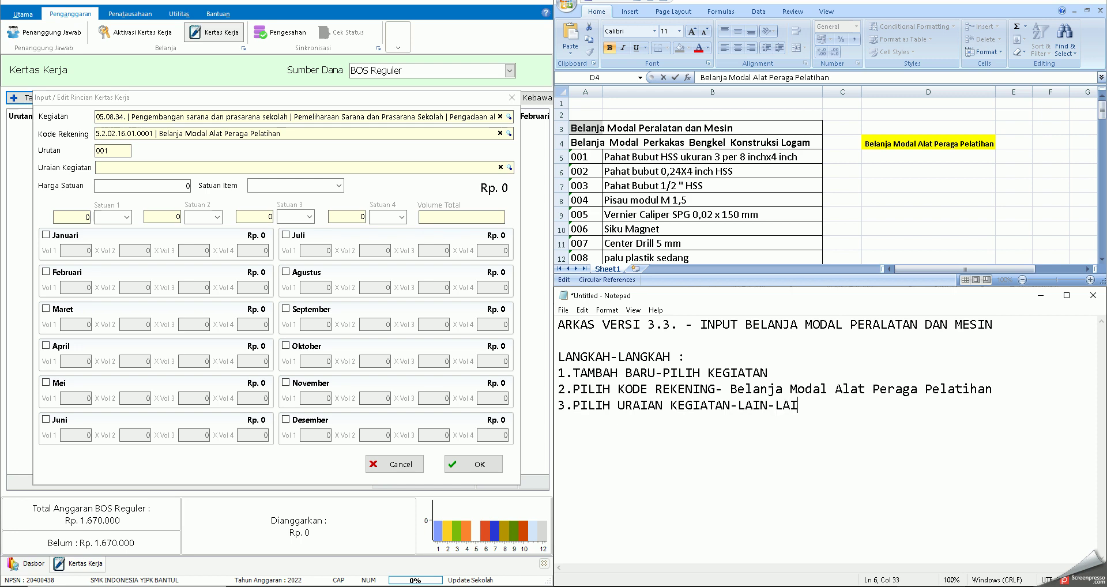
Step: Search the items for "AIN" and choose the first Lain-lain entry as the budget line's Uraian Kegiatan
{"action": "left_click", "coordinate": [428, 166]}
{"action": "type", "text": "AIN"}
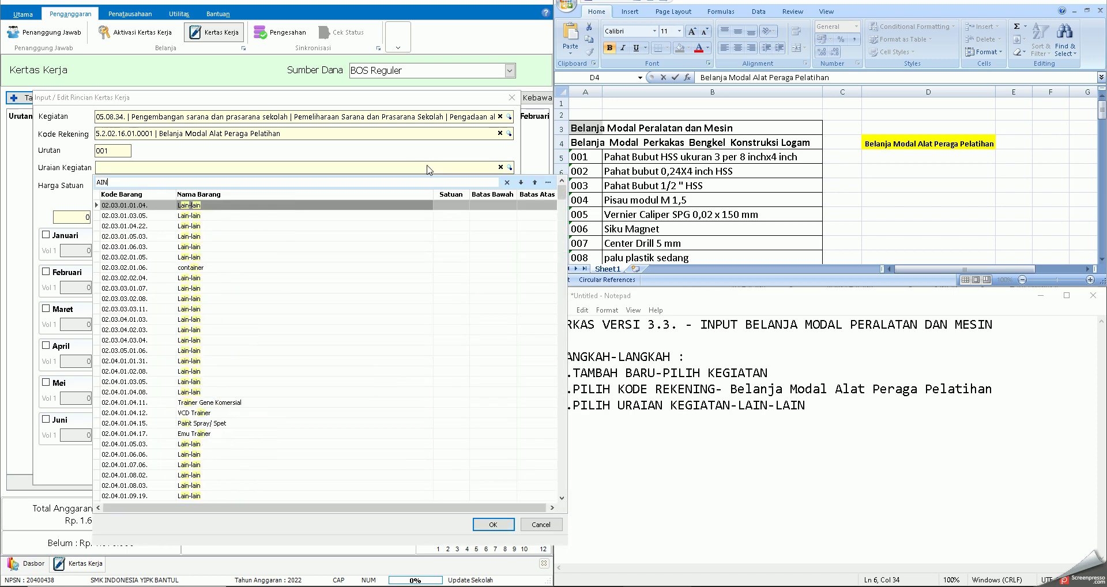
{"action": "double_click", "coordinate": [193, 207]}
Step: Add note items "4.ISI HARGA SATUAN" and "5.ISI SATUAN ITEM" below item 3
{"action": "left_click", "coordinate": [821, 413]}
{"action": "key", "text": "Return"}
{"action": "type", "text": "4"}
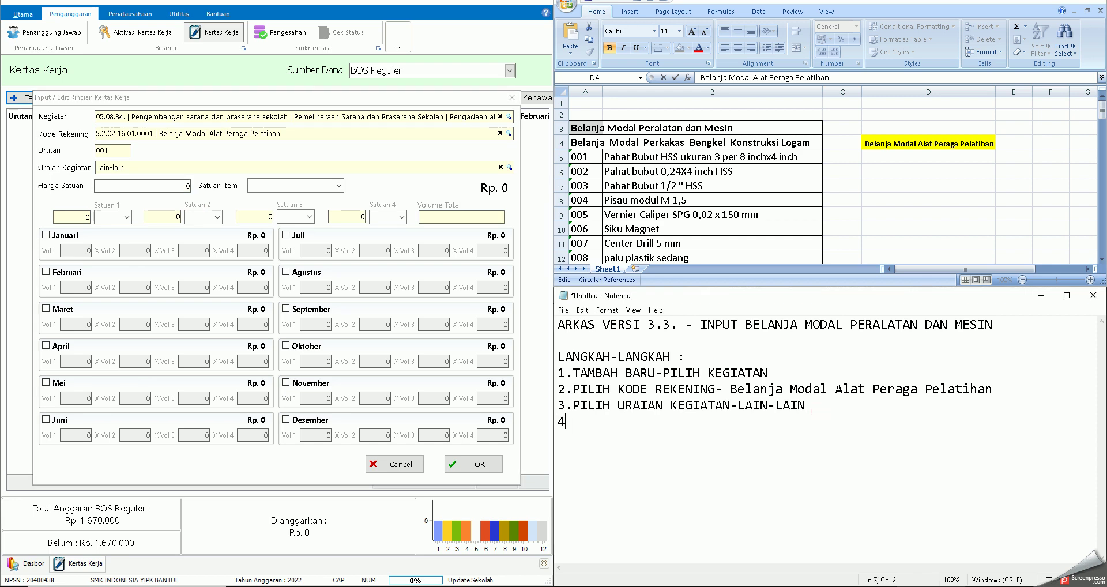
{"action": "type", "text": ".ISI HARGA SATUAN"}
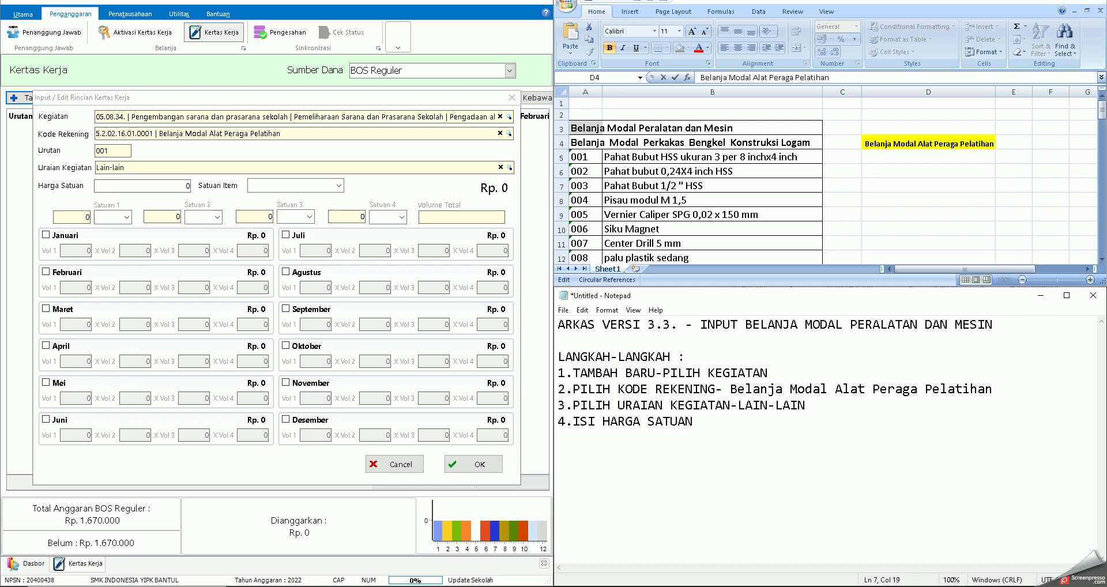
{"action": "type", "text": "-"}
{"action": "key", "text": "BackSpace"}
{"action": "key", "text": "Return"}
{"action": "type", "text": "5.ISI SATUAN ITEM"}
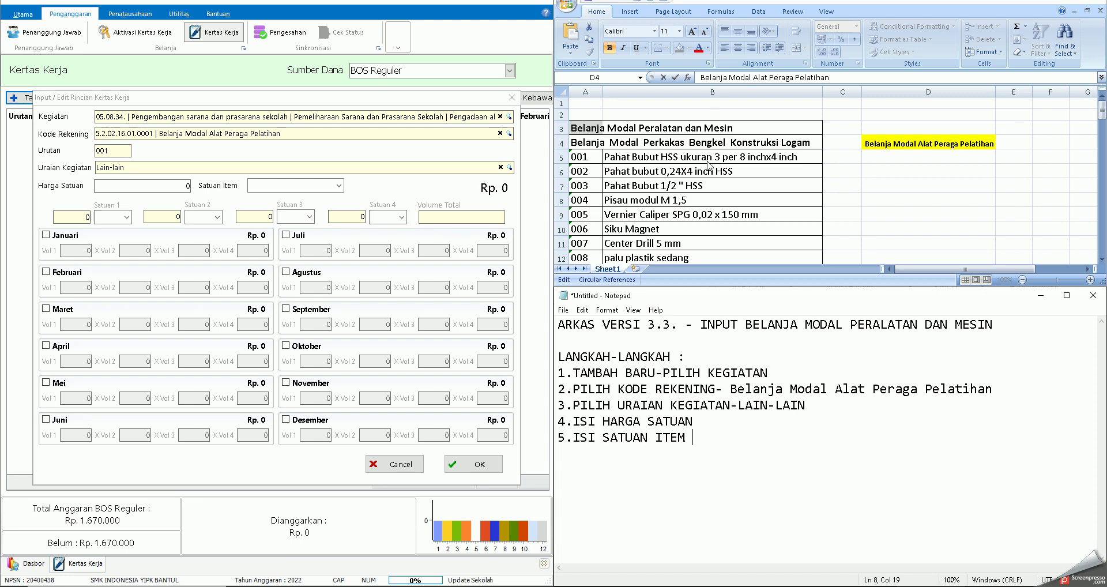
Step: Highlight cell B5, Pahat Bubut HSS ukuran 3 per 8 inchx4 inch, in yellow
{"action": "left_click", "coordinate": [714, 159]}
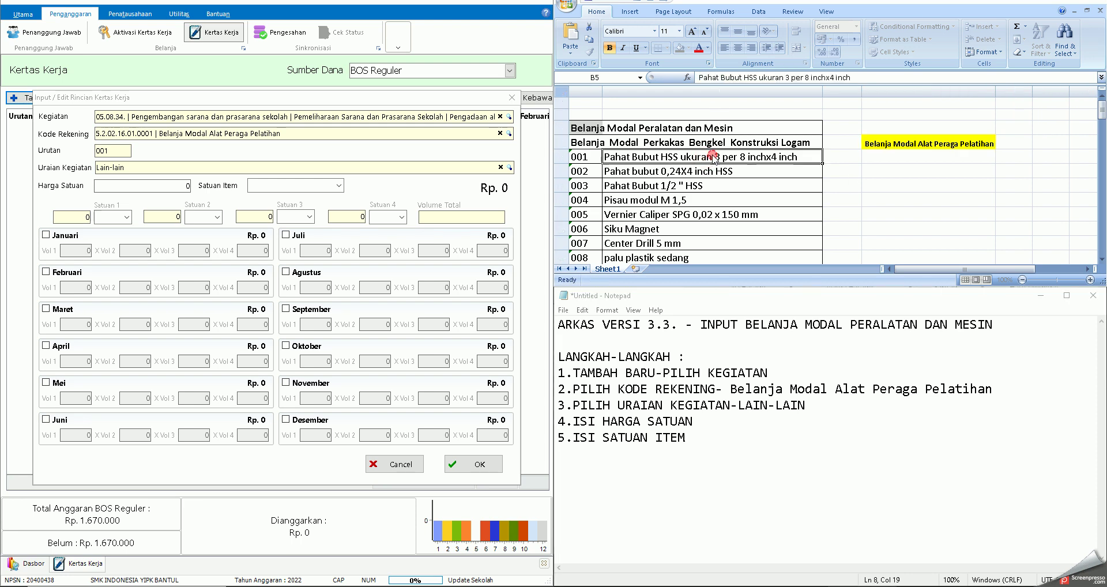
{"action": "left_click", "coordinate": [679, 48]}
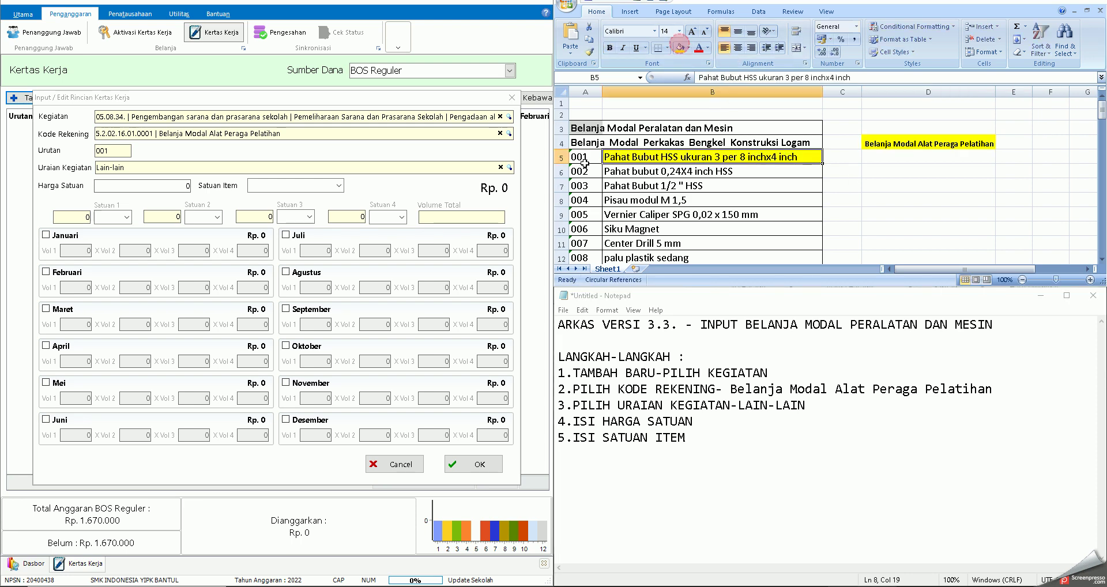
Step: Try a Harga Satuan of 200.000 with "BUAH PAHAT BUBUT HSS" as the Satuan Item, replace it with "C", and discard the budget line
{"action": "left_click", "coordinate": [263, 180]}
{"action": "type", "text": "2"}
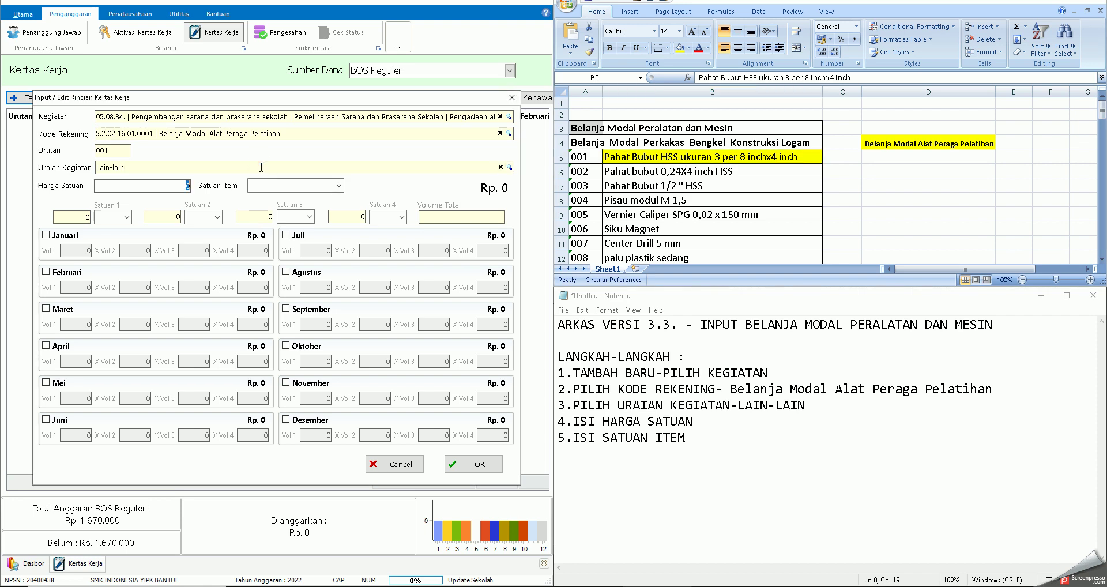
{"action": "type", "text": "00000"}
{"action": "left_click", "coordinate": [250, 185]}
{"action": "type", "text": "BUAH "}
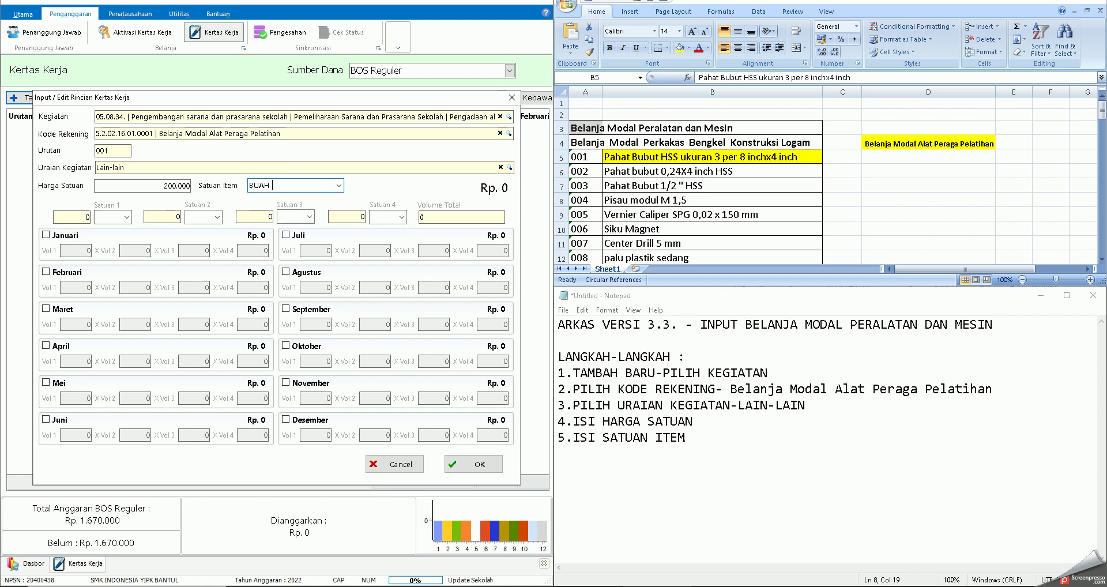
{"action": "type", "text": "PAHAT BUBUT HSS"}
{"action": "key", "text": "ctrl+a"}
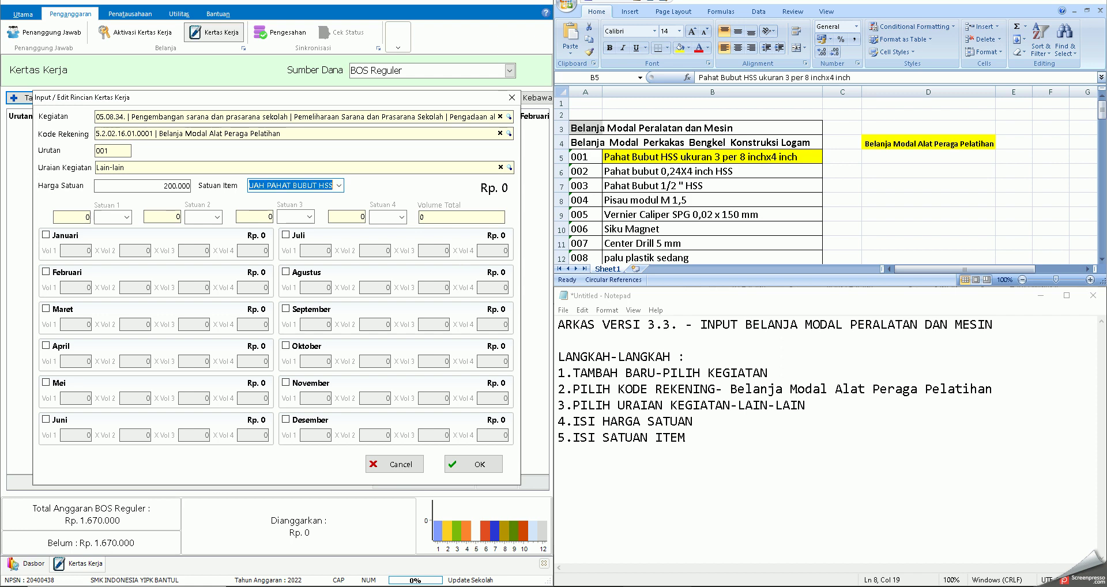
{"action": "type", "text": "C"}
{"action": "key", "text": "Tab"}
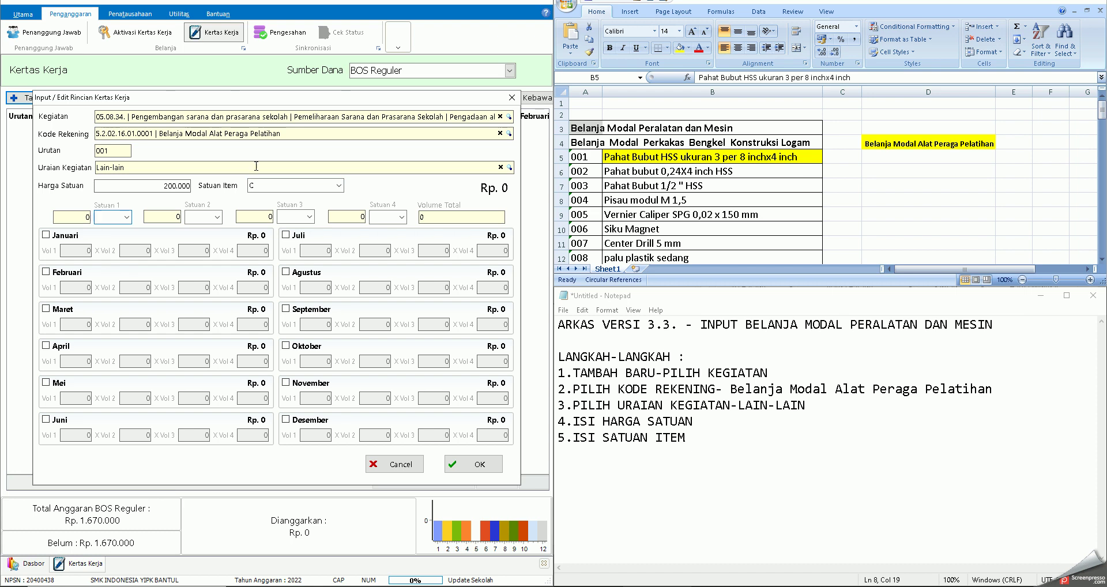
{"action": "key", "text": "Escape"}
Step: Start a new budget line, search the activities for "ERAGA" and choose 05.08.34 Pengadaan alat peraga/praktik sekolah as the Kegiatan
{"action": "left_click", "coordinate": [35, 98]}
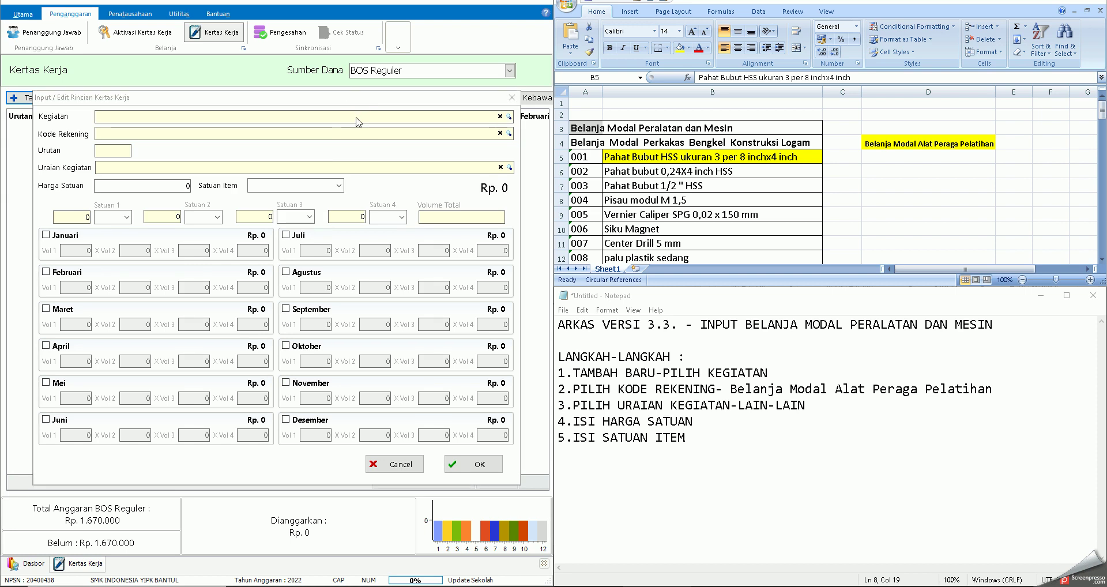
{"action": "type", "text": "ERAGA"}
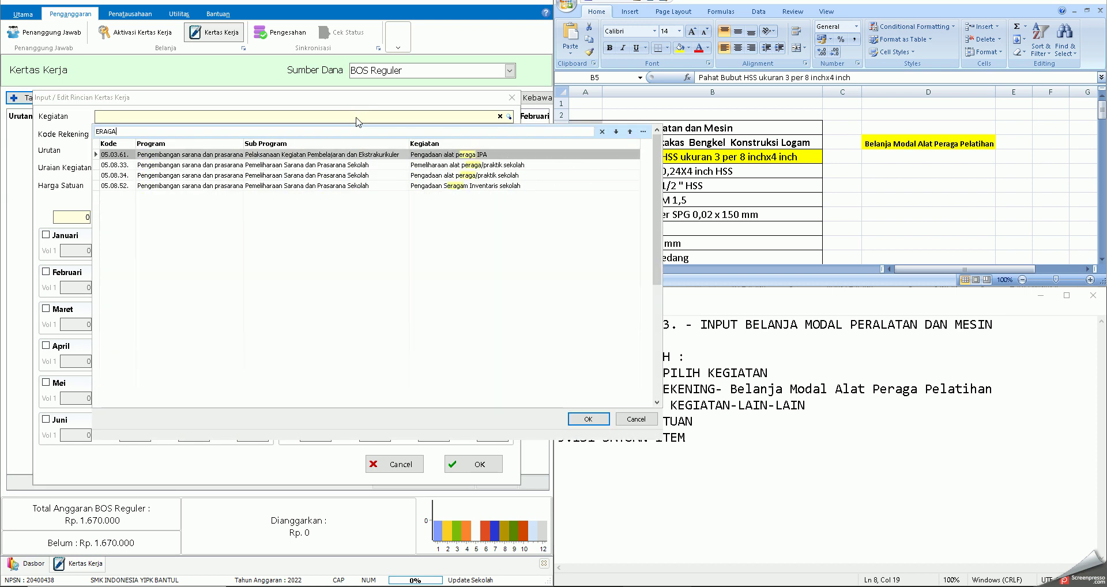
{"action": "double_click", "coordinate": [416, 175]}
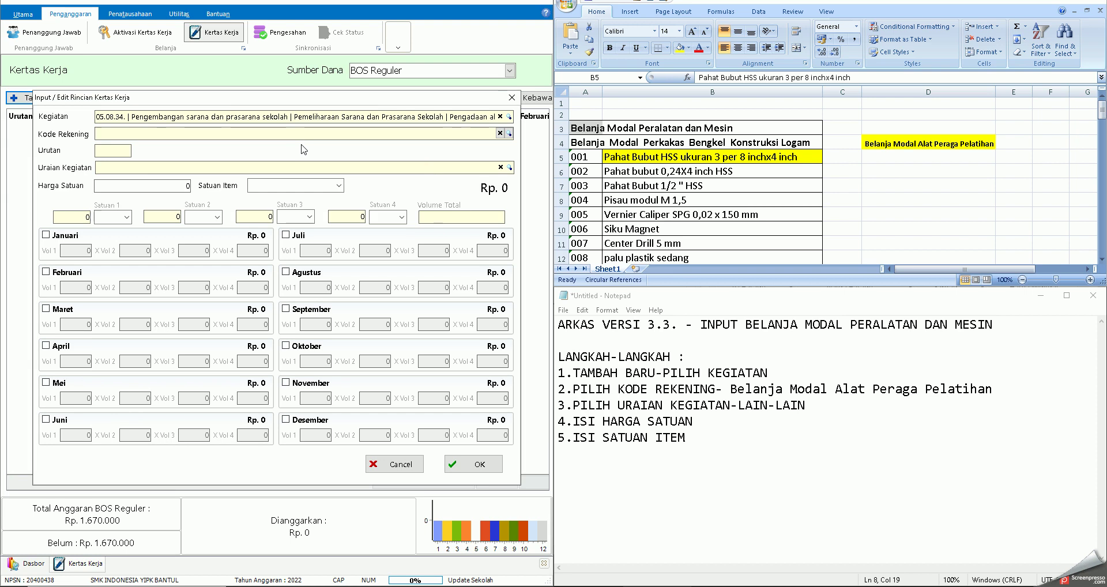
Step: Set the new line's Kode Rekening to 5.2.02.16.01.0001 Belanja Modal Alat Peraga Pelatihan, found by searching "ERAGA"
{"action": "type", "text": "ERAGA"}
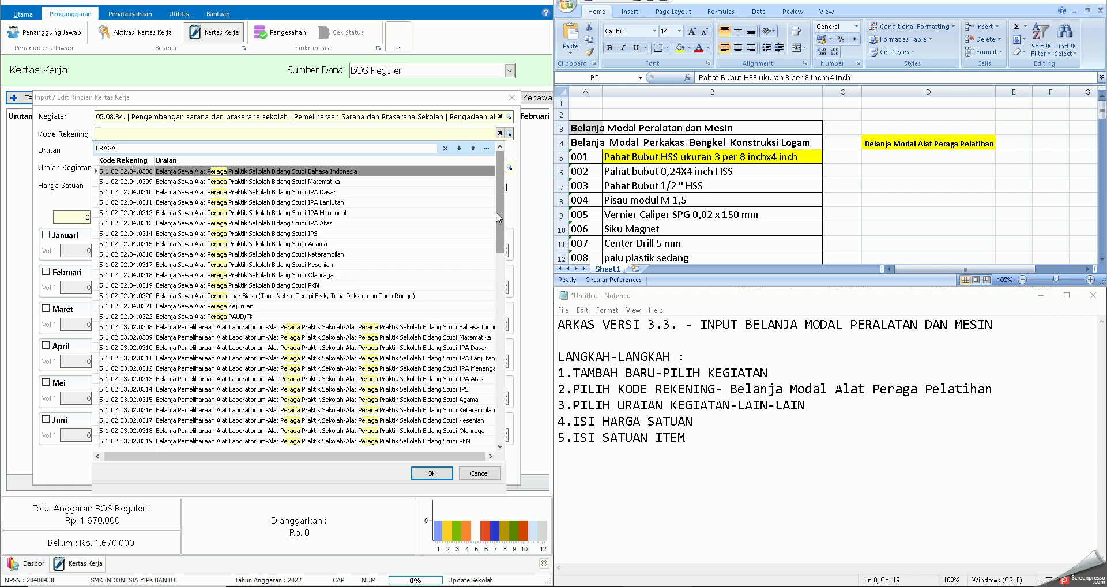
{"action": "left_click_drag", "start_coordinate": [500, 222], "coordinate": [464, 412]}
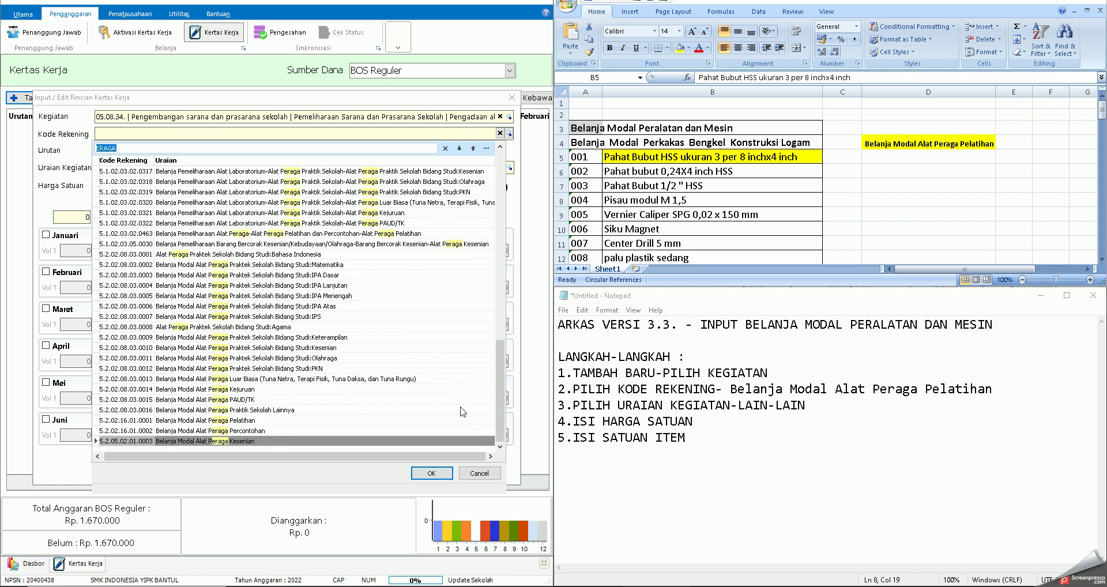
{"action": "left_click", "coordinate": [235, 421]}
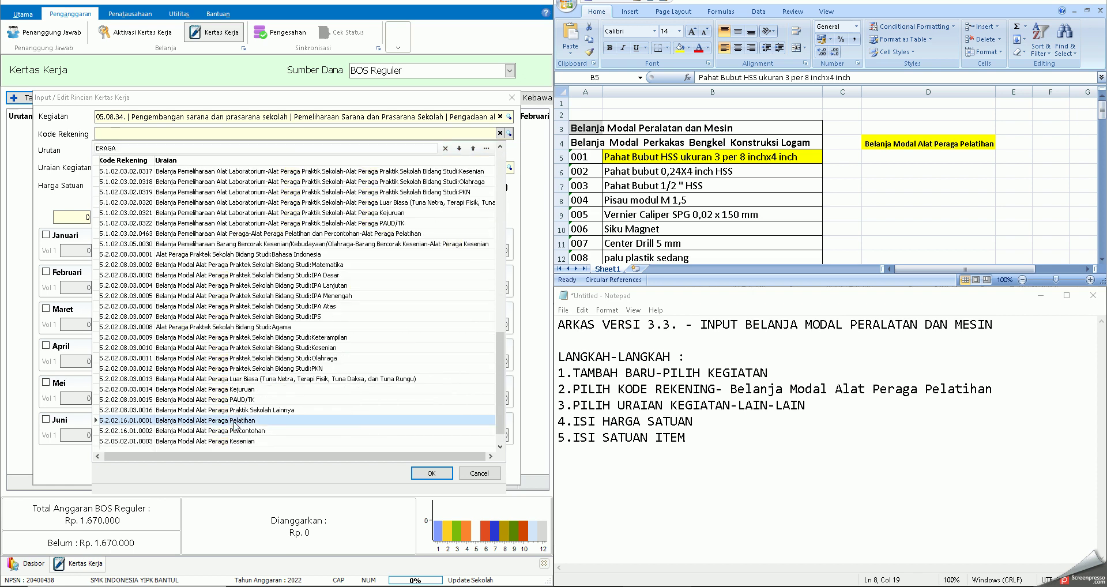
{"action": "double_click", "coordinate": [234, 424]}
Step: Search for "AIN", choose the first Lain-lain entry (02.03.01.01.04.) as the Uraian Kegiatan, and set Harga Satuan to 200.000
{"action": "left_click", "coordinate": [250, 168]}
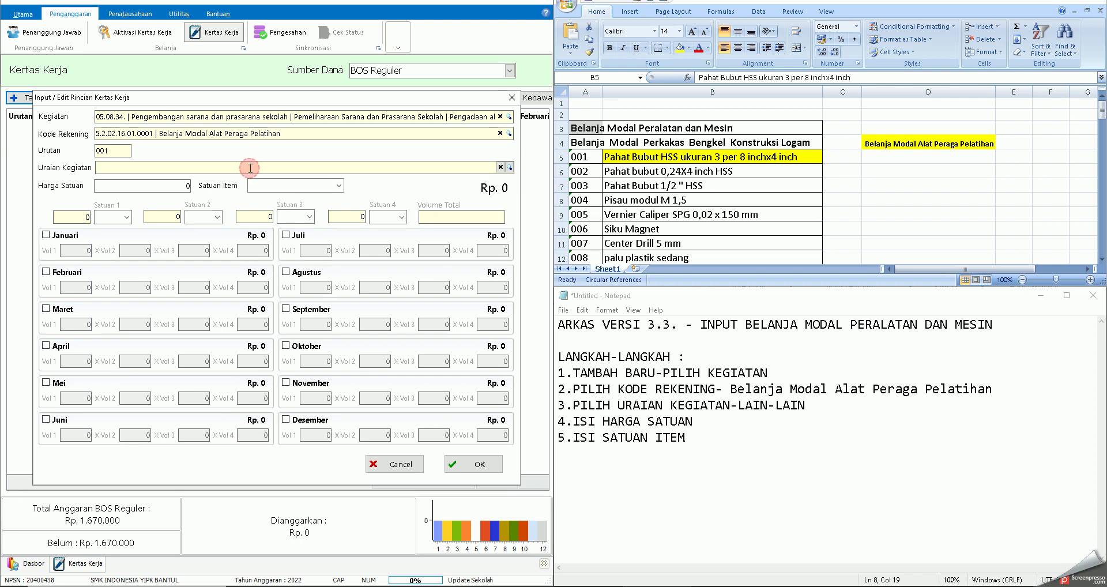
{"action": "type", "text": "AIN"}
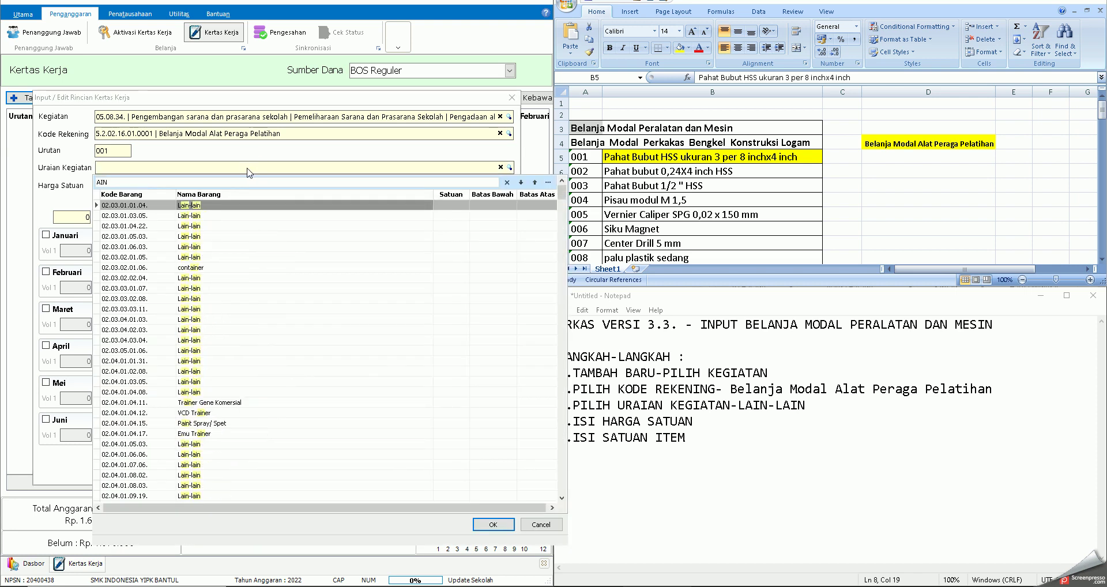
{"action": "double_click", "coordinate": [213, 206]}
{"action": "type", "text": "2000000"}
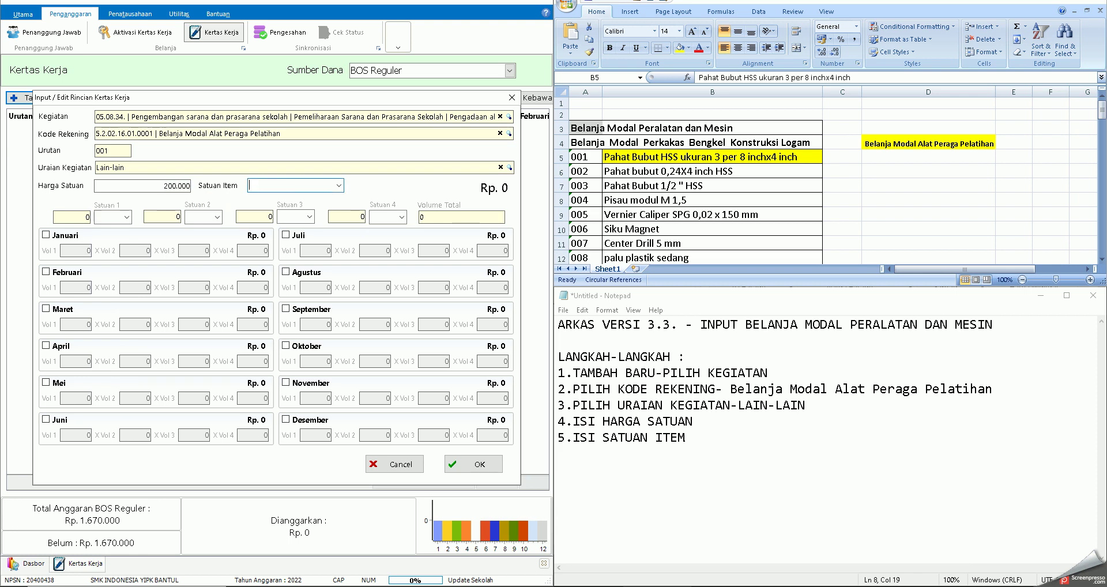
Step: Set the Satuan Item to "Belanja Modal Alat Peraga Pelatihan" and Satuan 1 to Buah, and enable Januari for the budget line
{"action": "type", "text": "Belanja Modal Alat Peraga Pelatihan"}
{"action": "key", "text": "ctrl+a"}
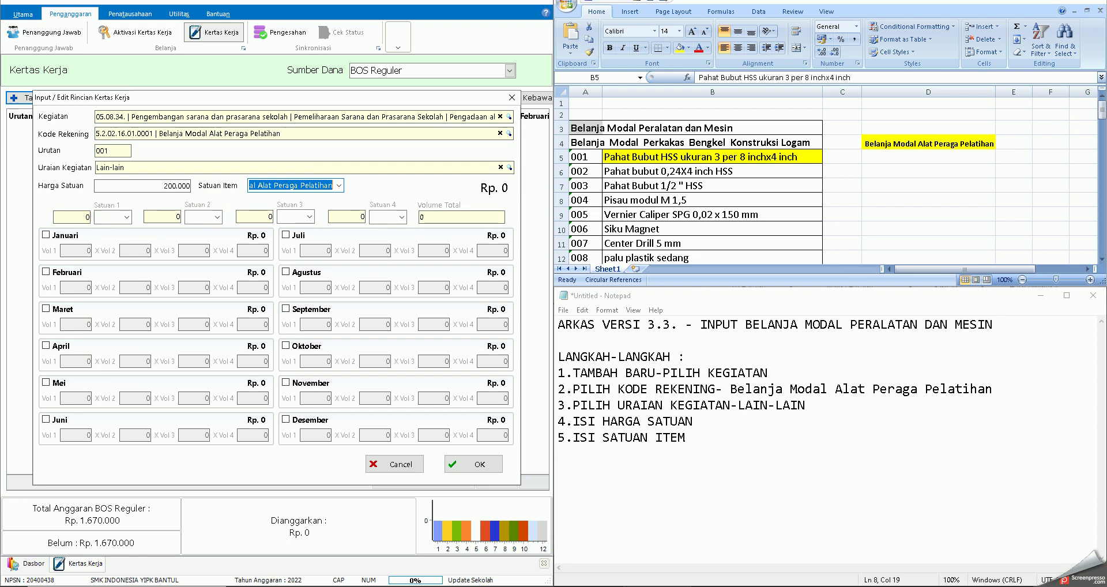
{"action": "key", "text": "Tab"}
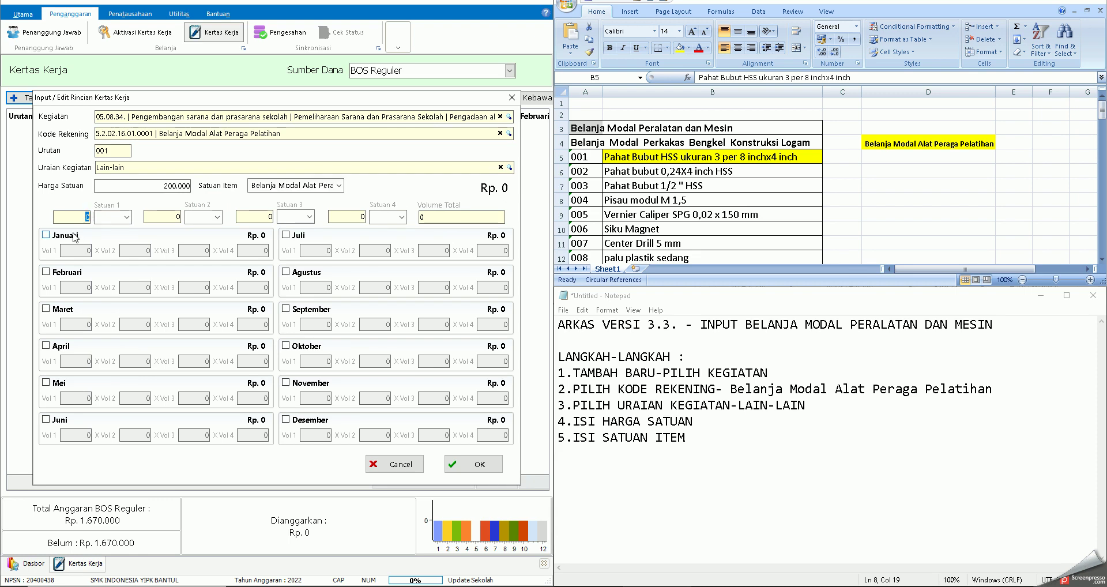
{"action": "type", "text": "Buah"}
{"action": "left_click", "coordinate": [46, 235]}
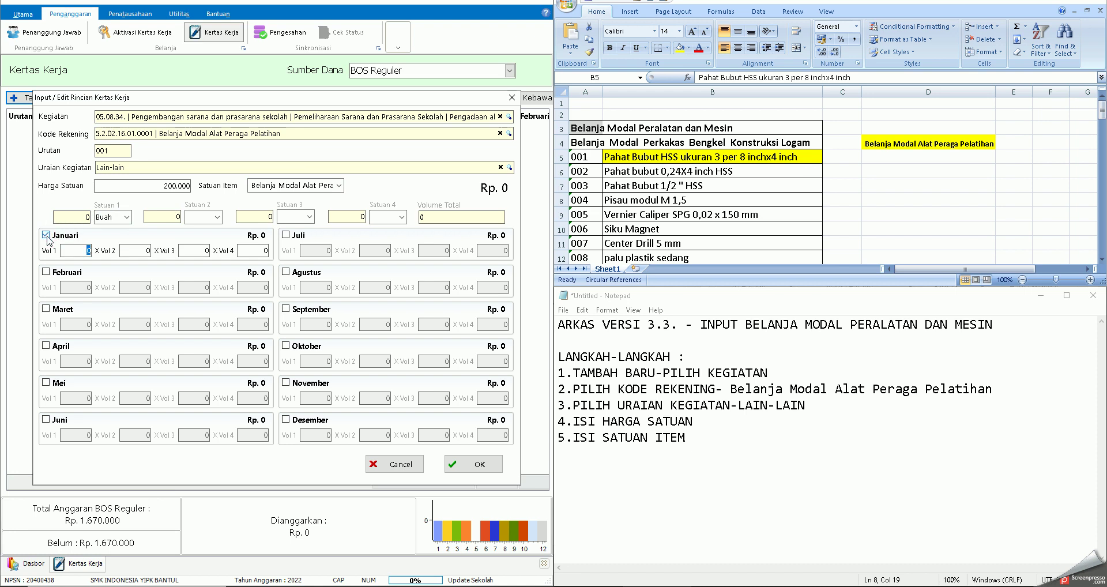
Step: Set Januari's Vol 1 to 5 and save the budget line
{"action": "type", "text": "5"}
{"action": "key", "text": "Tab"}
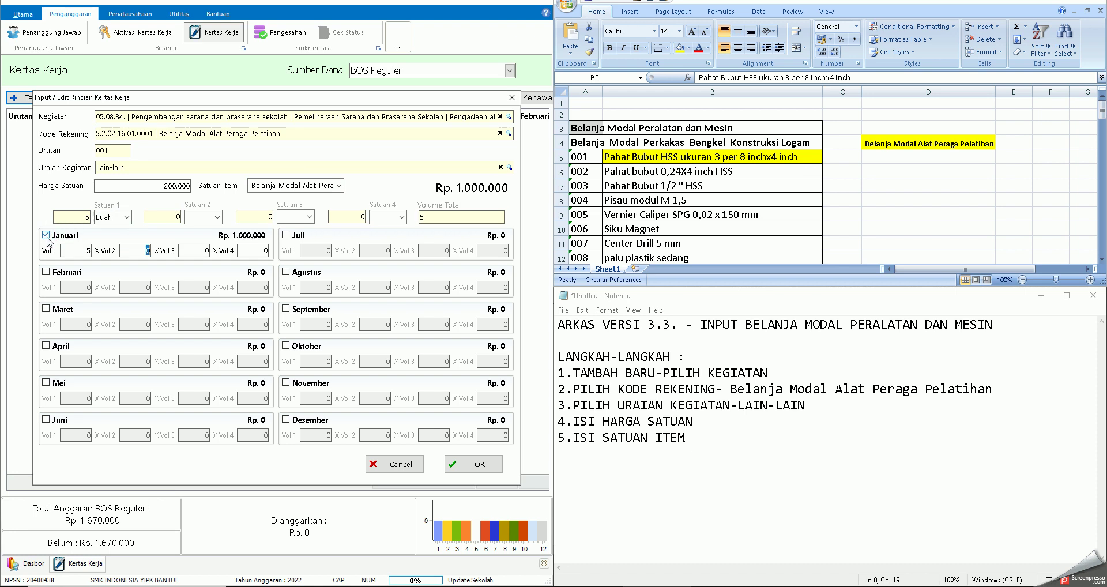
{"action": "left_click", "coordinate": [465, 464]}
Step: Extend note 5 in Notepad to read "5.ISI SATUAN ITEM- Belanja Modal Alat Peraga Pelatihan"
{"action": "left_click", "coordinate": [718, 443]}
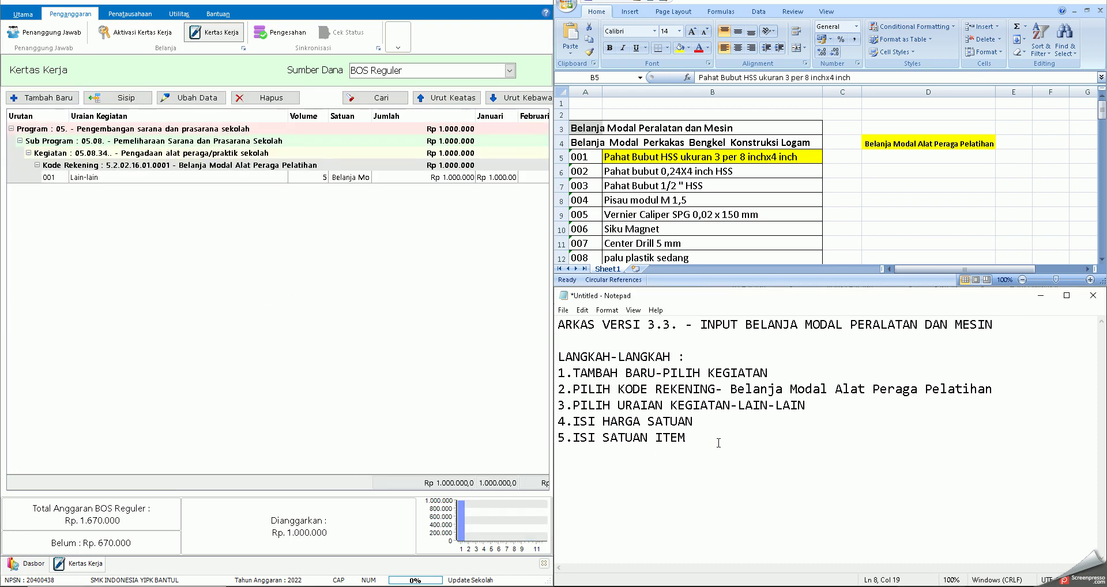
{"action": "key", "text": "BackSpace"}
{"action": "type", "text": "Belanja Modal Alat Peraga Pelatihan"}
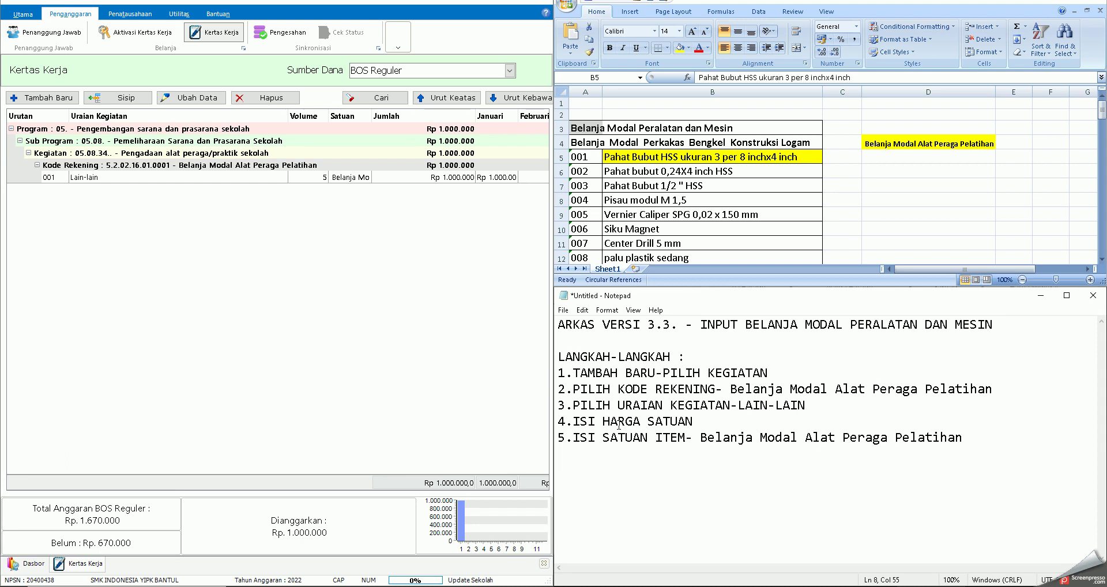
Step: Reopen budget line 001, change its Satuan Item to "BUAH PAHAT BUBUT HSS", copy that text and save the line
{"action": "double_click", "coordinate": [337, 180]}
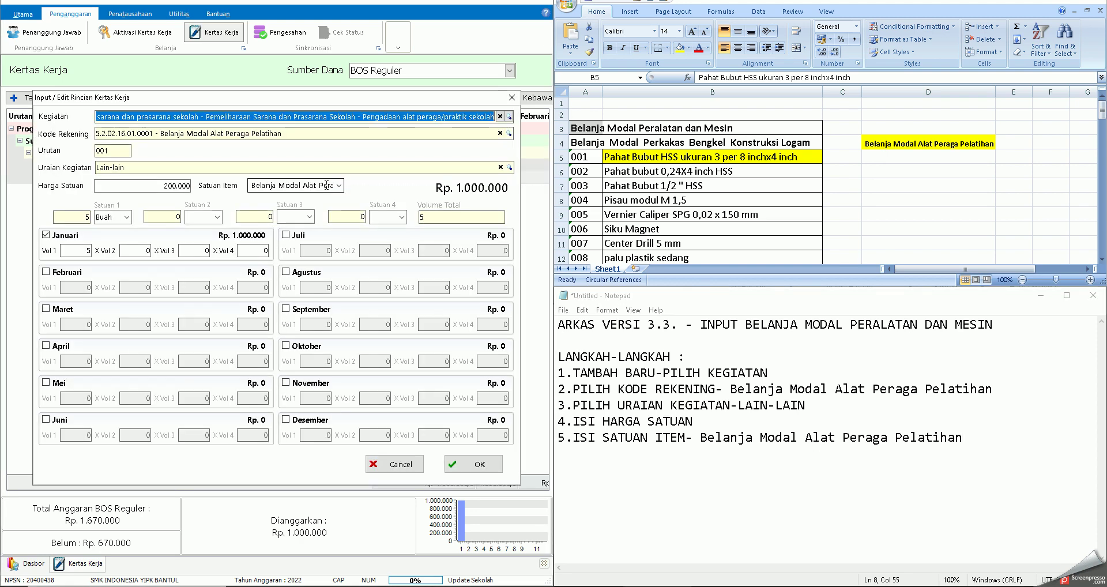
{"action": "left_click", "coordinate": [327, 185]}
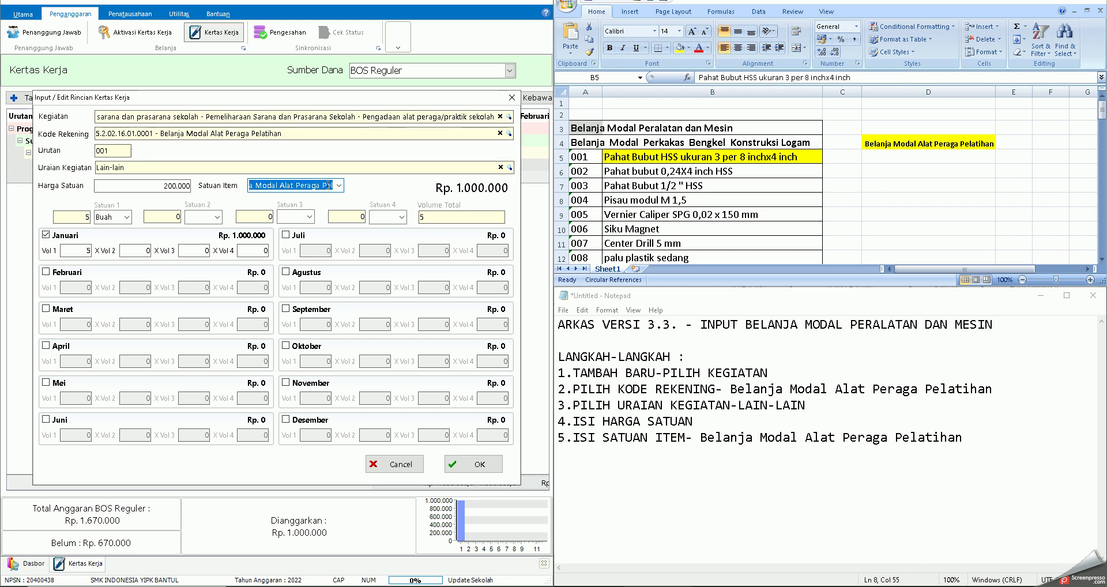
{"action": "type", "text": "BUH="}
{"action": "key", "text": "BackSpace"}
{"action": "type", "text": "a"}
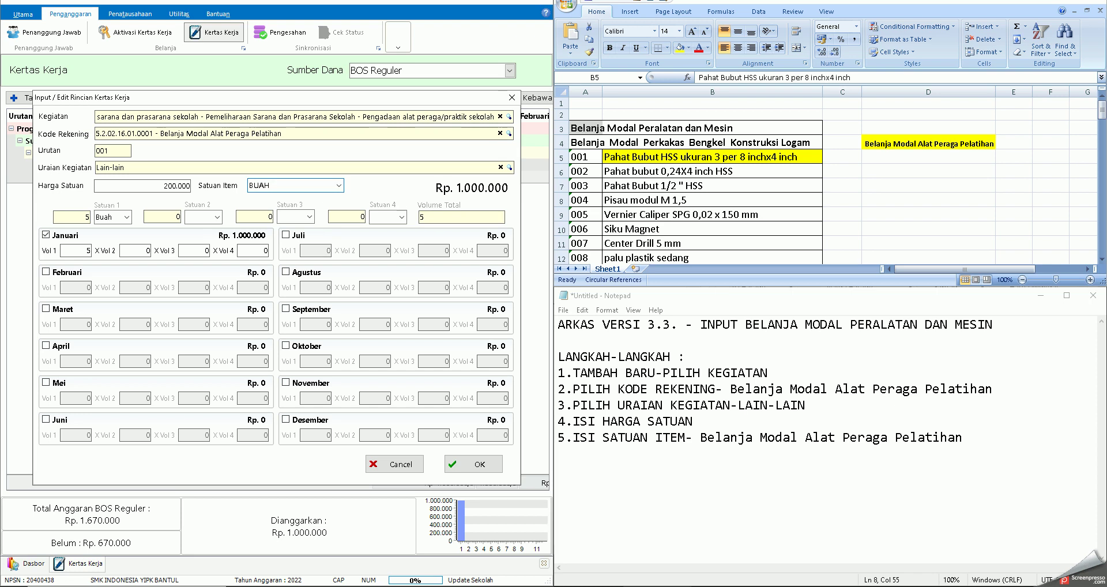
{"action": "type", "text": " PAHAT BUBUT HSS"}
{"action": "key", "text": "ctrl+a"}
{"action": "key", "text": "ctrl+c"}
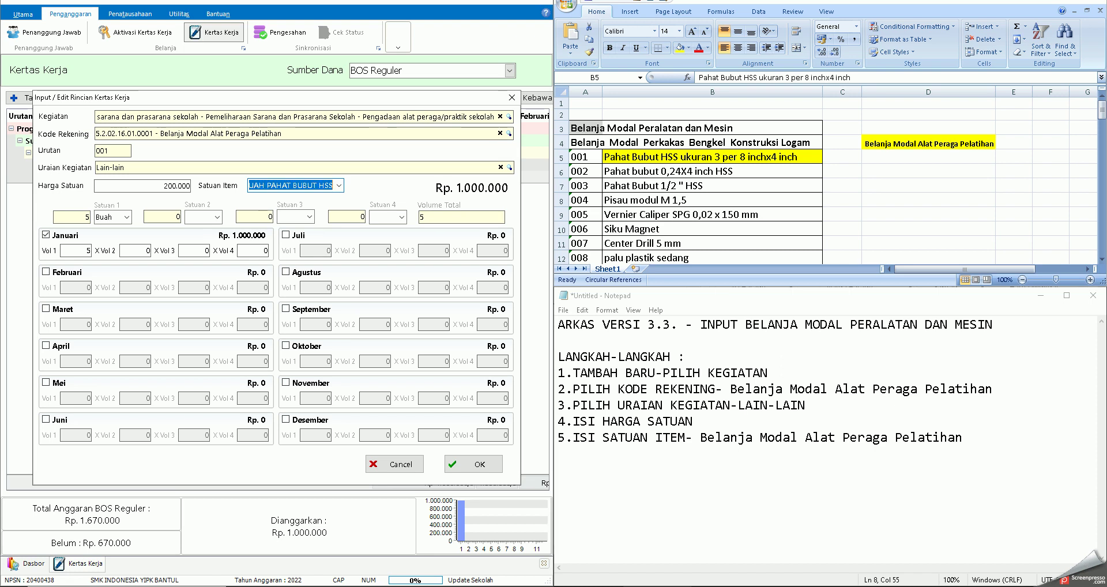
{"action": "left_click", "coordinate": [459, 464]}
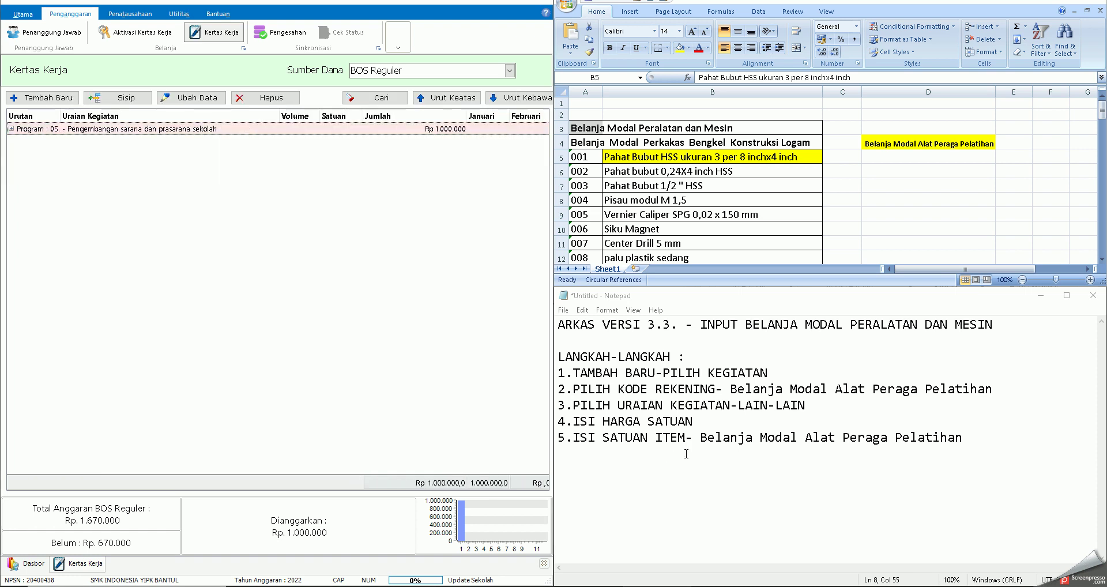
Step: Replace the item name in note 5 with the copied "BUAH PAHAT BUBUT HSS" and widen the budget table's Satuan column
{"action": "left_click_drag", "start_coordinate": [701, 438], "coordinate": [968, 438]}
{"action": "key", "text": "ctrl+v"}
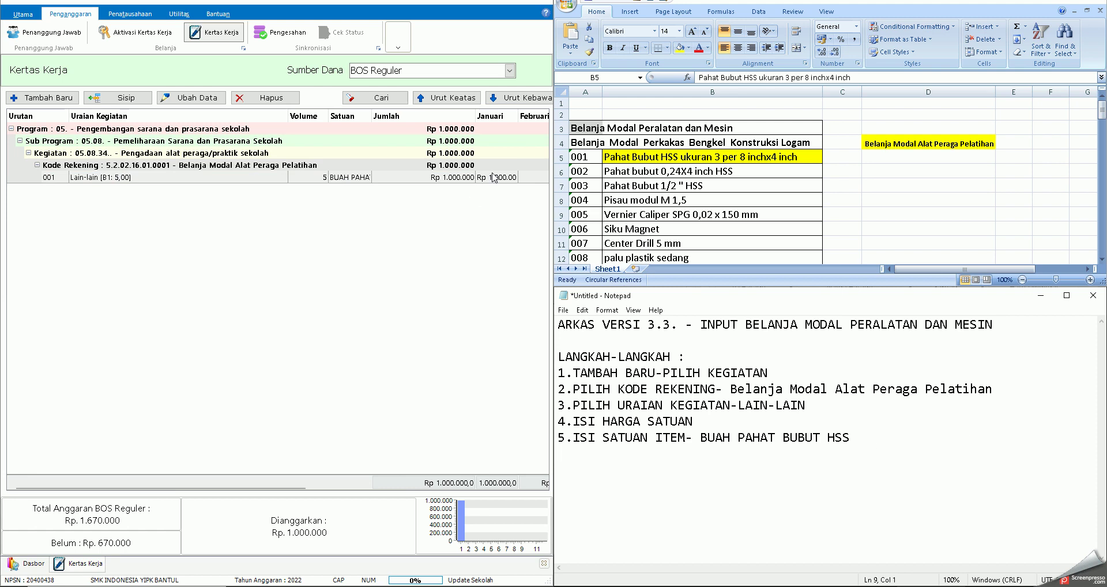
{"action": "left_click_drag", "start_coordinate": [388, 114], "coordinate": [449, 114]}
Step: Insert a new budget line under the same Kode Rekening and copy "Pahat bubut 0,24X4 inch HSS" from cell B6
{"action": "left_click", "coordinate": [122, 98]}
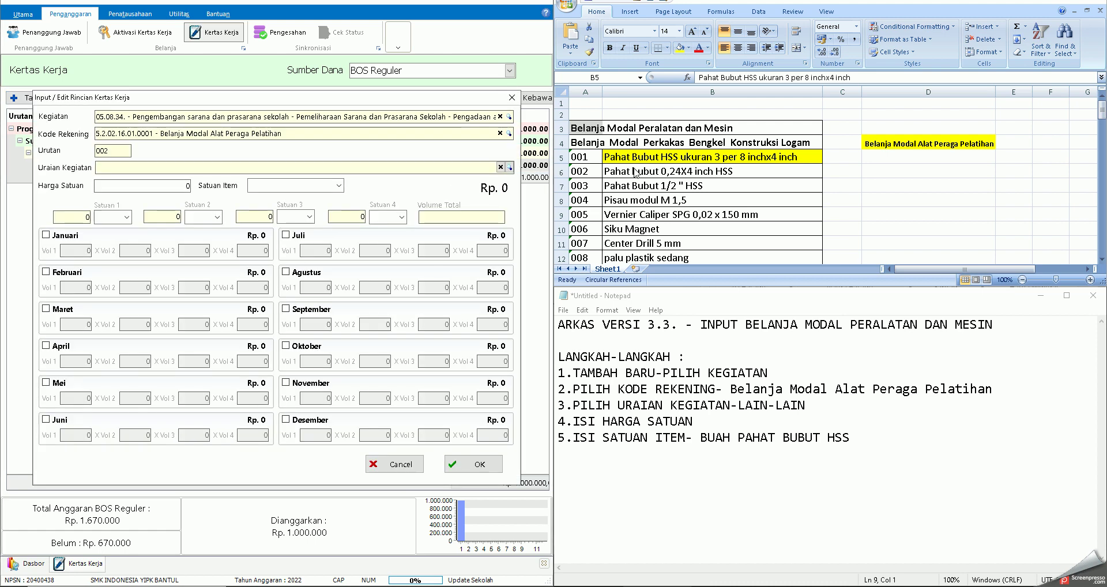
{"action": "left_click", "coordinate": [638, 164]}
{"action": "left_click", "coordinate": [642, 169]}
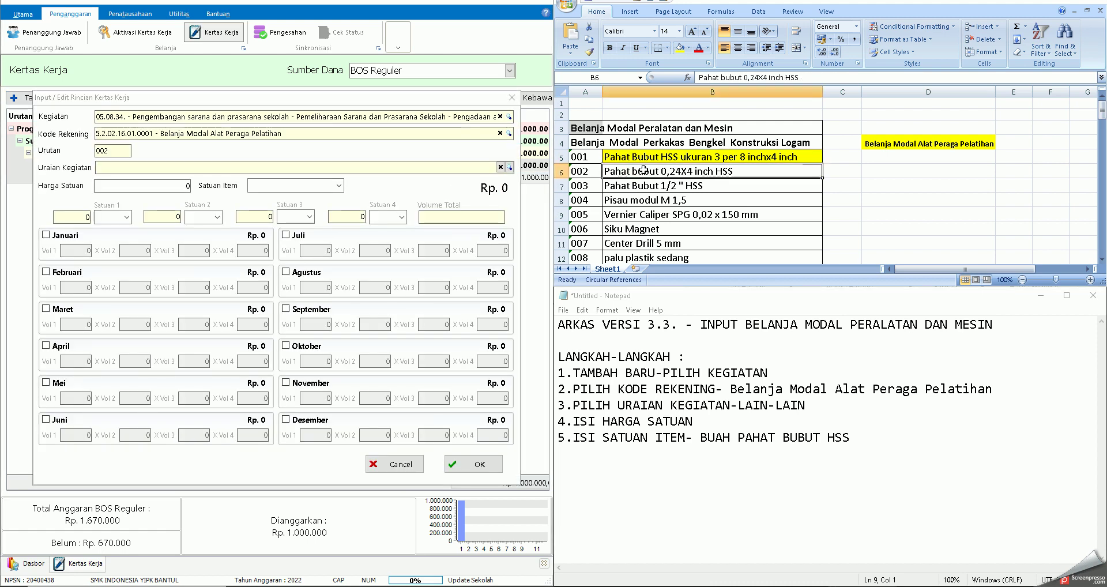
{"action": "left_click_drag", "start_coordinate": [801, 78], "coordinate": [693, 80]}
{"action": "right_click", "coordinate": [721, 77]}
{"action": "left_click", "coordinate": [742, 99]}
Step: Search for "AIN" and choose the first Lain-lain entry (02.03.01.01.04.) as line 002's Uraian Kegiatan
{"action": "left_click", "coordinate": [139, 168]}
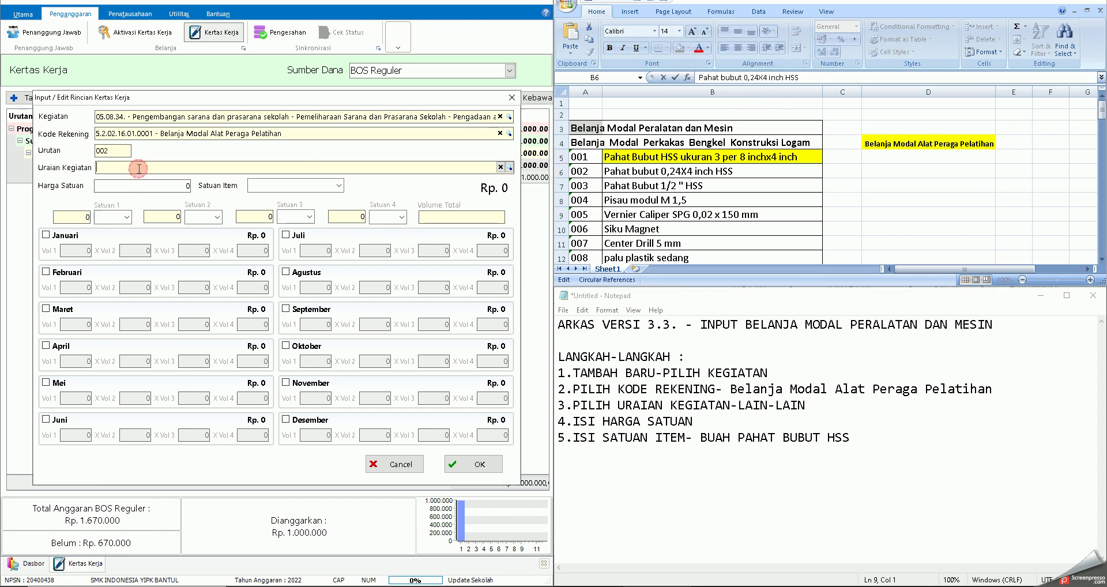
{"action": "type", "text": "AIN"}
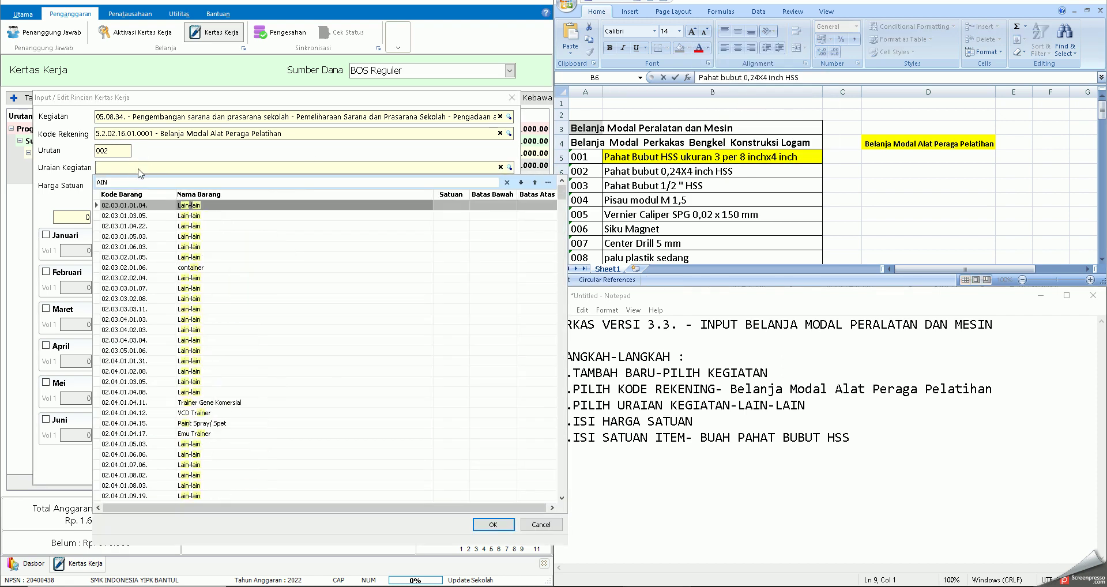
{"action": "double_click", "coordinate": [156, 206]}
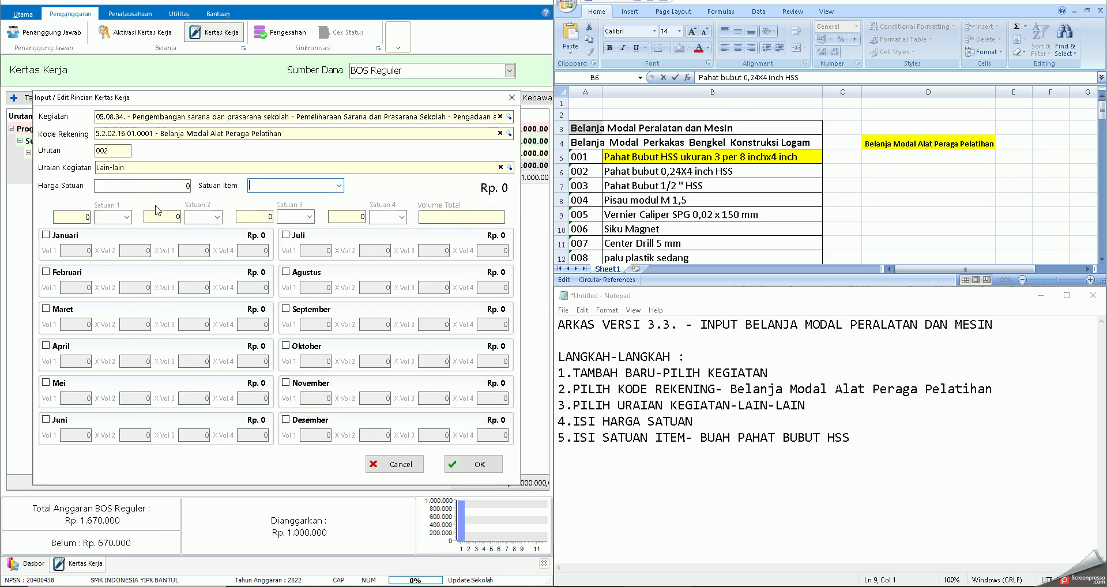
Step: Set line 002's Harga Satuan to 50.000 and its Satuan Item to "BUAH Pahat bubut 0,24X4 inch HSS"
{"action": "left_click", "coordinate": [172, 185]}
{"action": "type", "text": "50.000"}
{"action": "key", "text": "Tab"}
{"action": "type", "text": "Pahat bubut 0,24X4 inch HSS"}
{"action": "key", "text": "ctrl+a"}
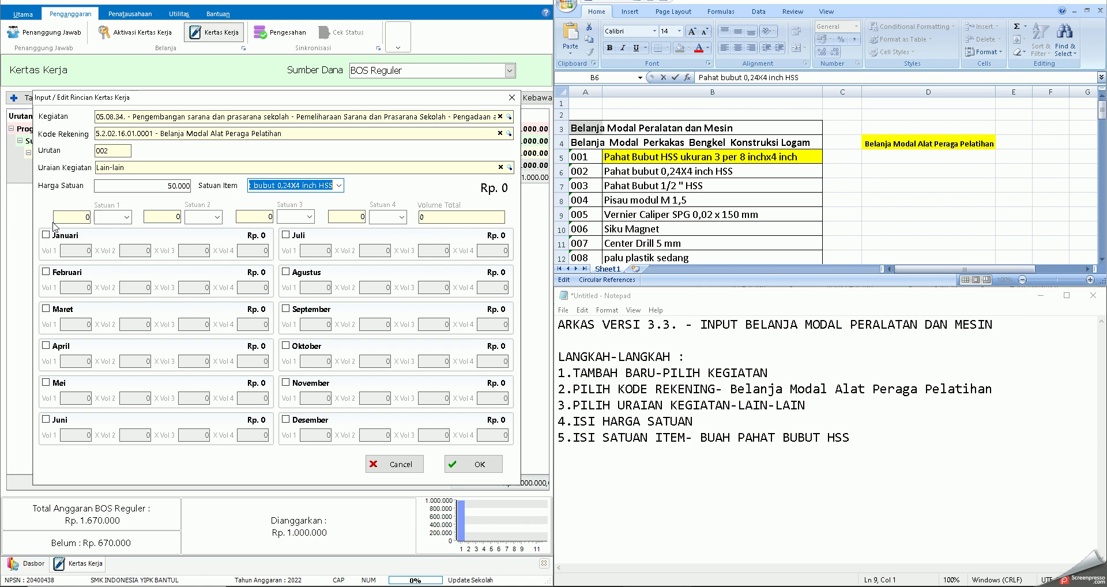
Step: Set line 002's Satuan 1 to Buah, enable Januari with Vol 1 of 2, and save the line
{"action": "left_click", "coordinate": [103, 218]}
{"action": "type", "text": "Buah"}
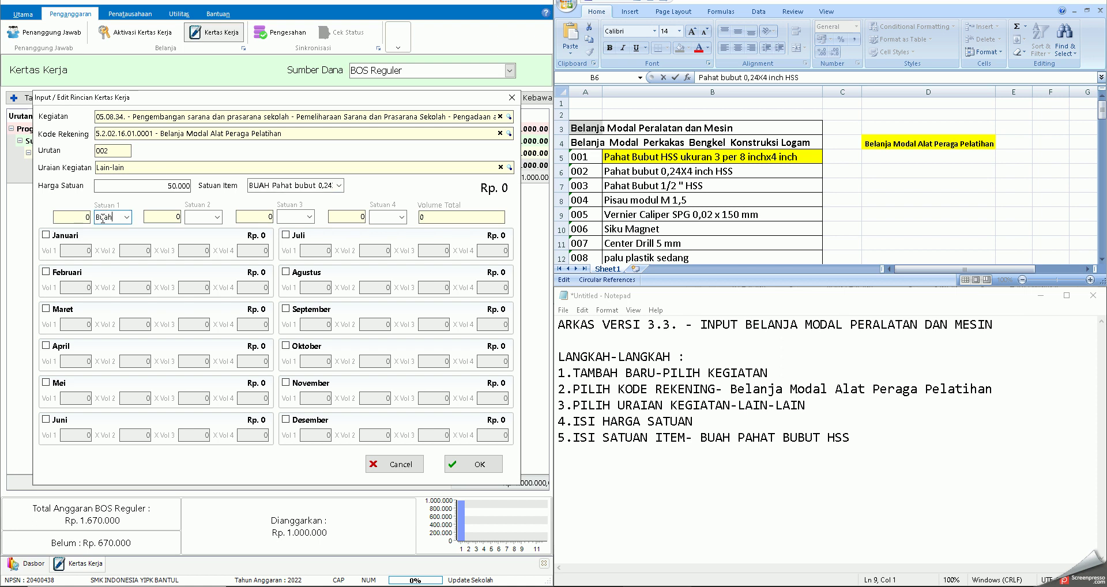
{"action": "left_click", "coordinate": [45, 236]}
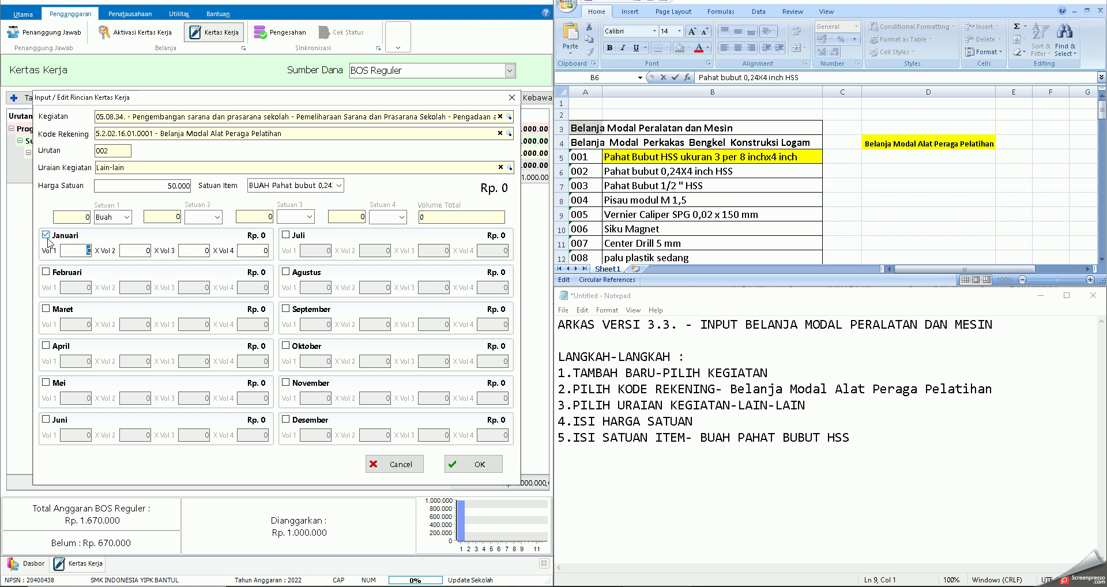
{"action": "type", "text": "2"}
{"action": "key", "text": "Tab"}
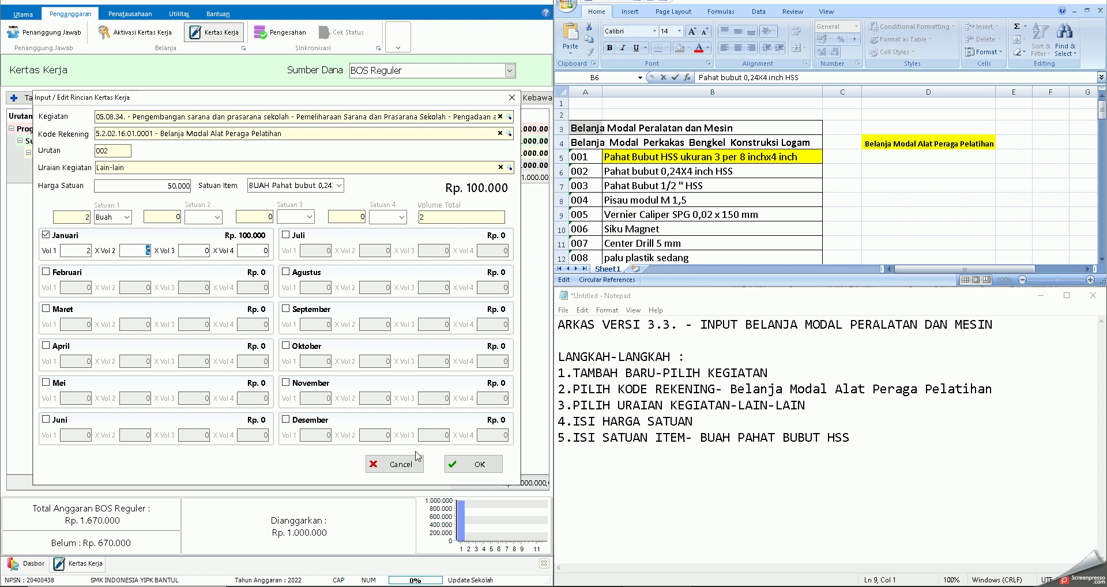
{"action": "left_click", "coordinate": [450, 459]}
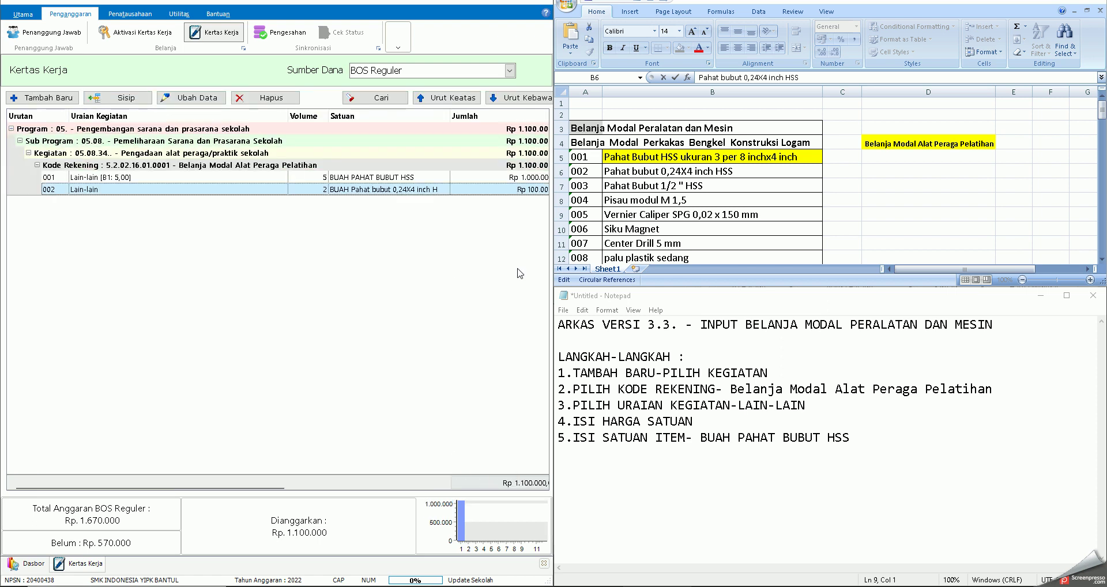
Step: Highlight cell B6, Pahat bubut 0,24X4 inch HSS, in yellow in the spreadsheet
{"action": "left_click", "coordinate": [700, 172]}
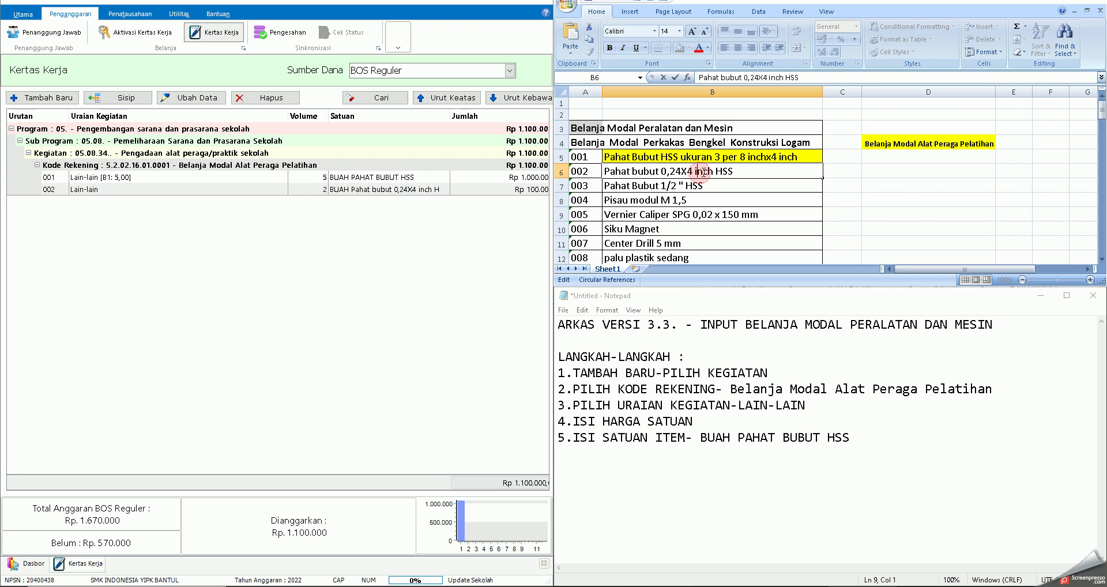
{"action": "left_click", "coordinate": [725, 199]}
{"action": "left_click", "coordinate": [730, 172]}
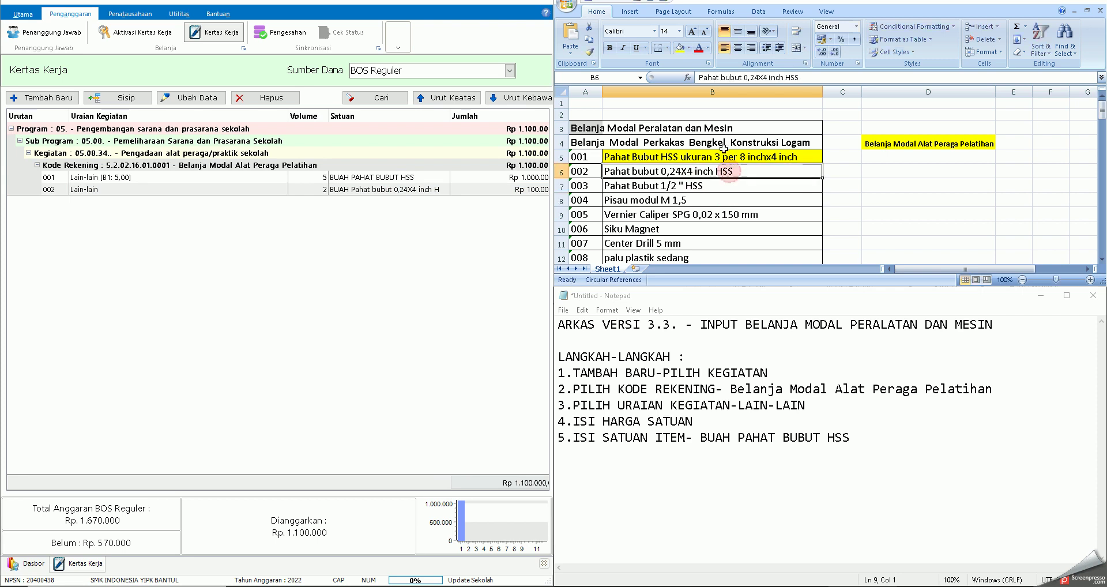
{"action": "left_click", "coordinate": [681, 47]}
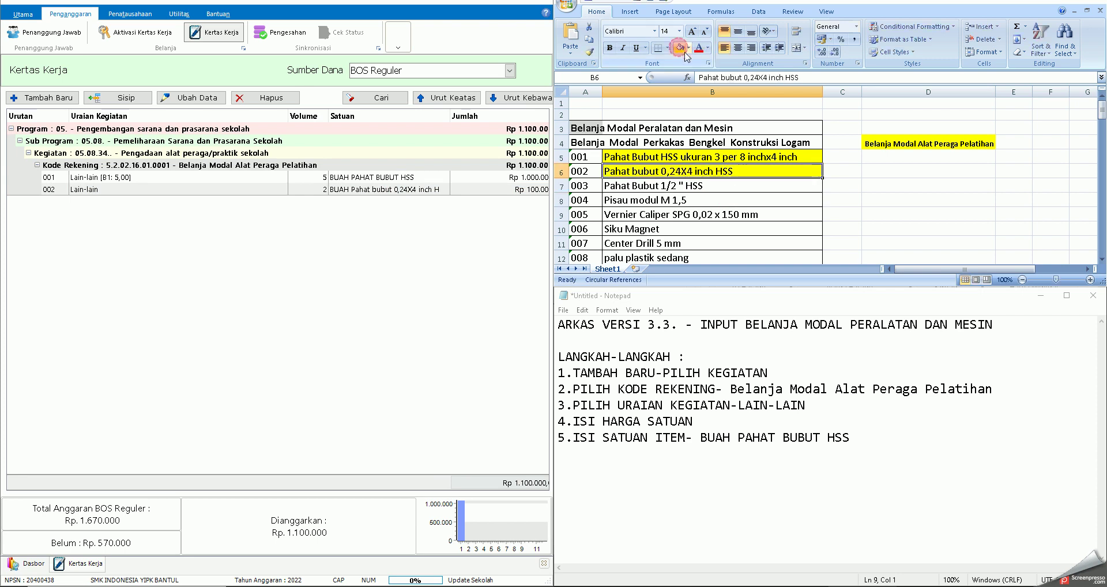
Step: Copy the text "Pahat Bubut 1/2 " HSS" from cell B7 and highlight that cell in yellow
{"action": "left_click", "coordinate": [644, 187]}
{"action": "left_click_drag", "start_coordinate": [787, 77], "coordinate": [699, 78]}
{"action": "key", "text": "ctrl+c"}
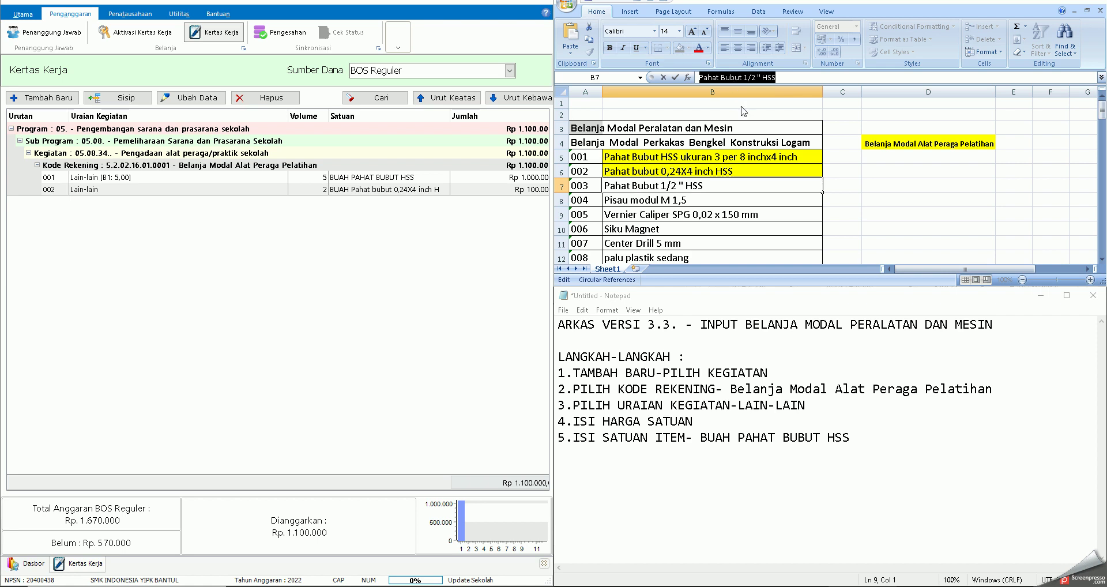
{"action": "left_click", "coordinate": [736, 185]}
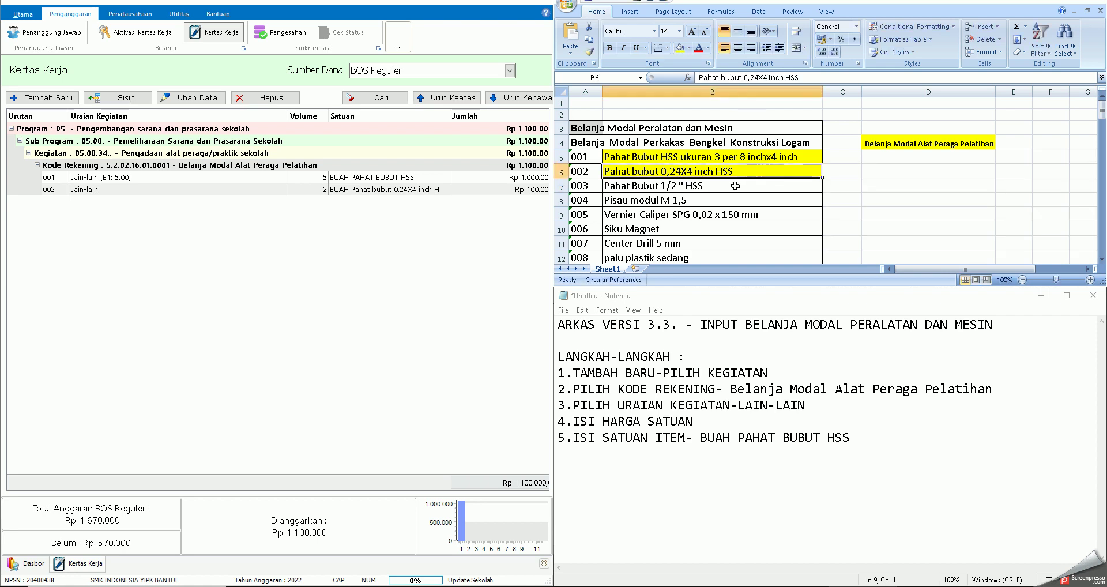
{"action": "left_click", "coordinate": [679, 48]}
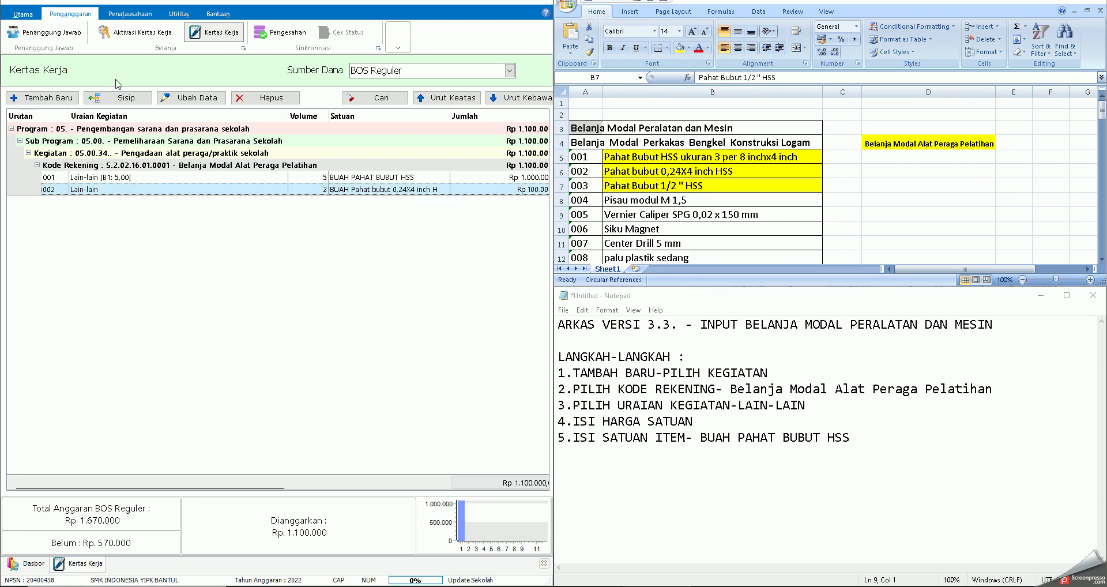
Step: Insert budget line 003 under the same Kode Rekening, with the first Lain-lain entry (02.03.01.01.04.) as its Uraian Kegiatan
{"action": "left_click", "coordinate": [120, 98]}
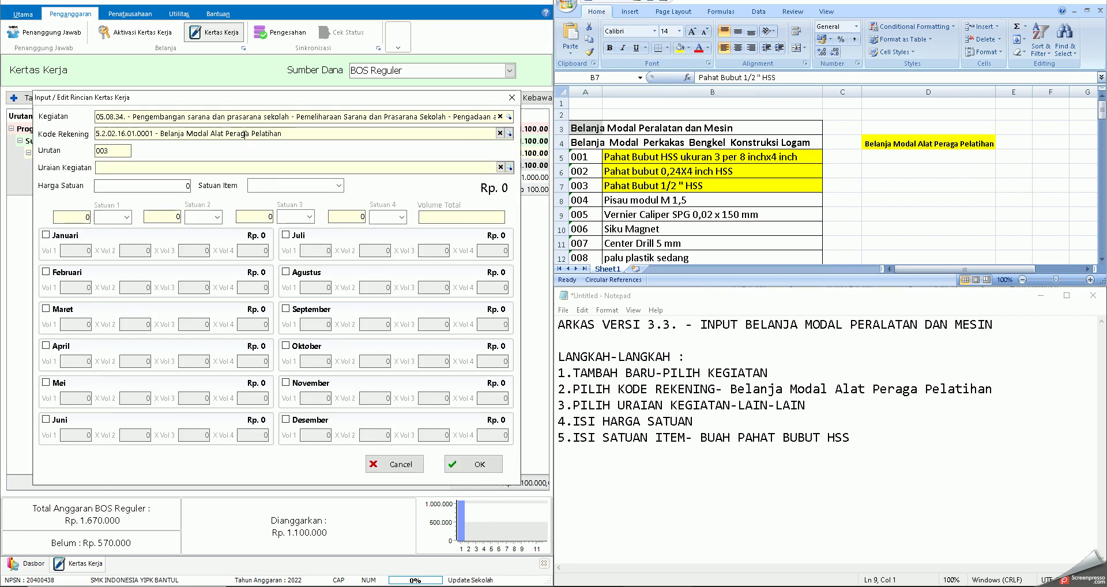
{"action": "type", "text": "LAIN"}
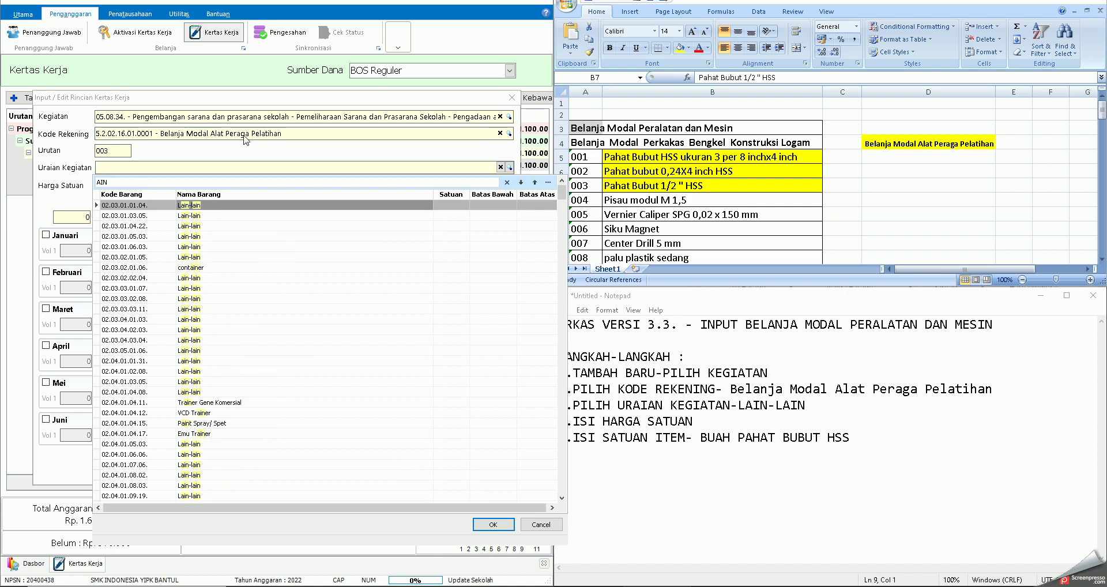
{"action": "double_click", "coordinate": [221, 206]}
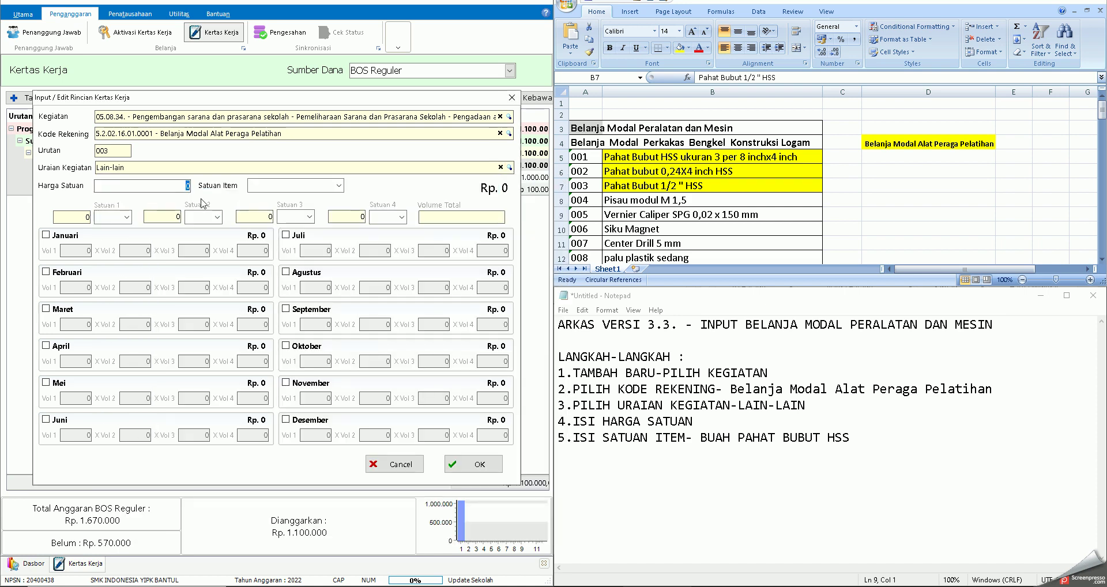
Step: Set line 003's Harga Satuan to 30.000 and its Satuan Item to "BUAH Pahat Bubut 1/2 " HSS"
{"action": "type", "text": "30.000"}
{"action": "key", "text": "Tab"}
{"action": "type", "text": "Bubut"}
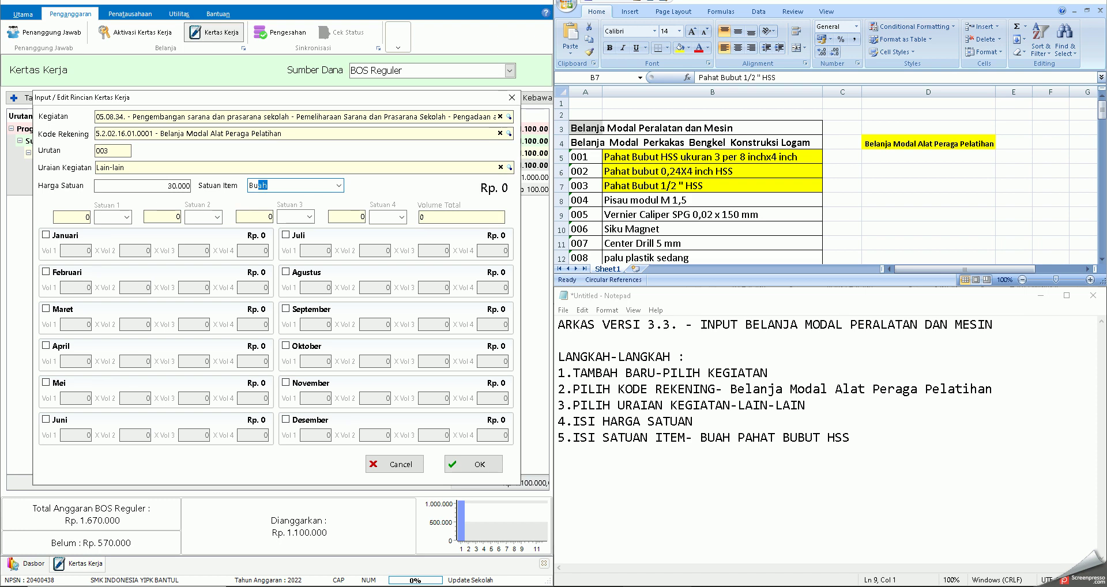
{"action": "key", "text": "ctrl+v"}
{"action": "key", "text": "ctrl+a"}
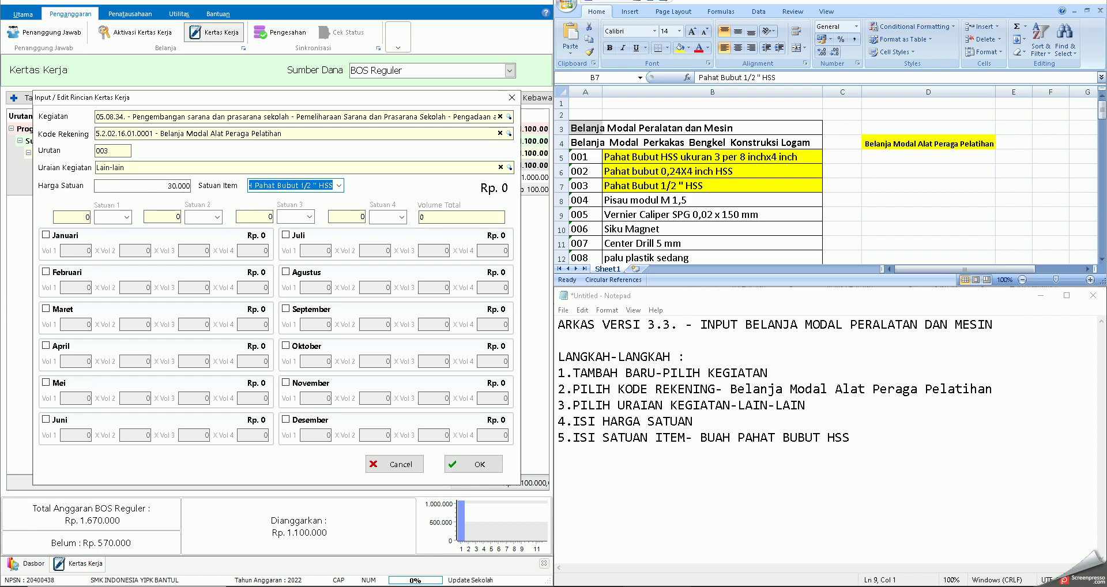
Step: Set line 003's Satuan 1 to Buah, enable Januari with Vol 1 of 2, and save the line
{"action": "key", "text": "Tab"}
{"action": "key", "text": "Tab"}
{"action": "type", "text": "Buah"}
{"action": "key", "text": "Tab"}
{"action": "key", "text": "Tab"}
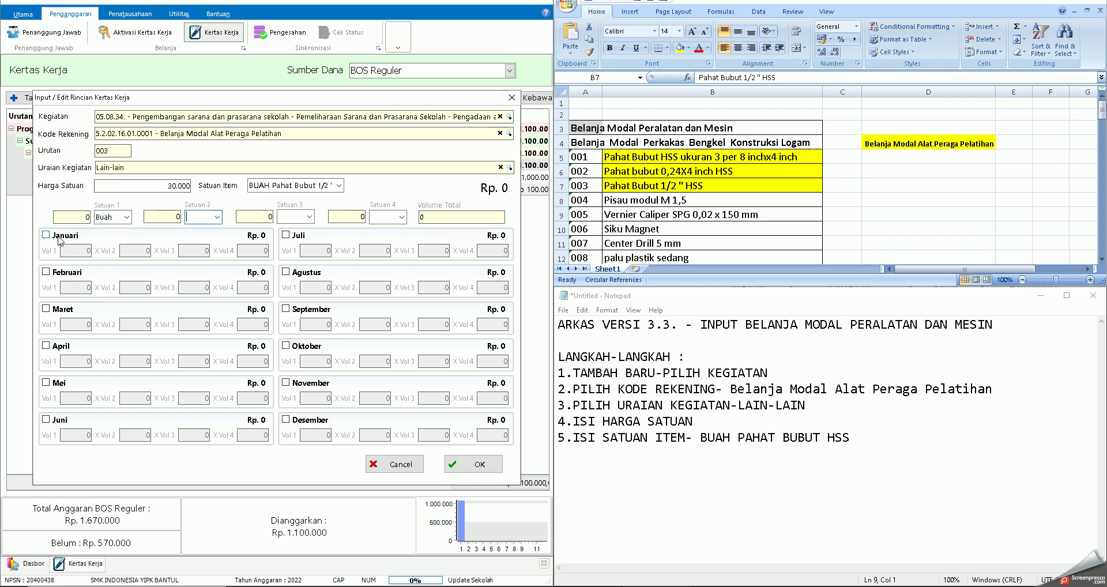
{"action": "left_click", "coordinate": [46, 235]}
{"action": "type", "text": "2"}
{"action": "key", "text": "Tab"}
{"action": "left_click", "coordinate": [468, 465]}
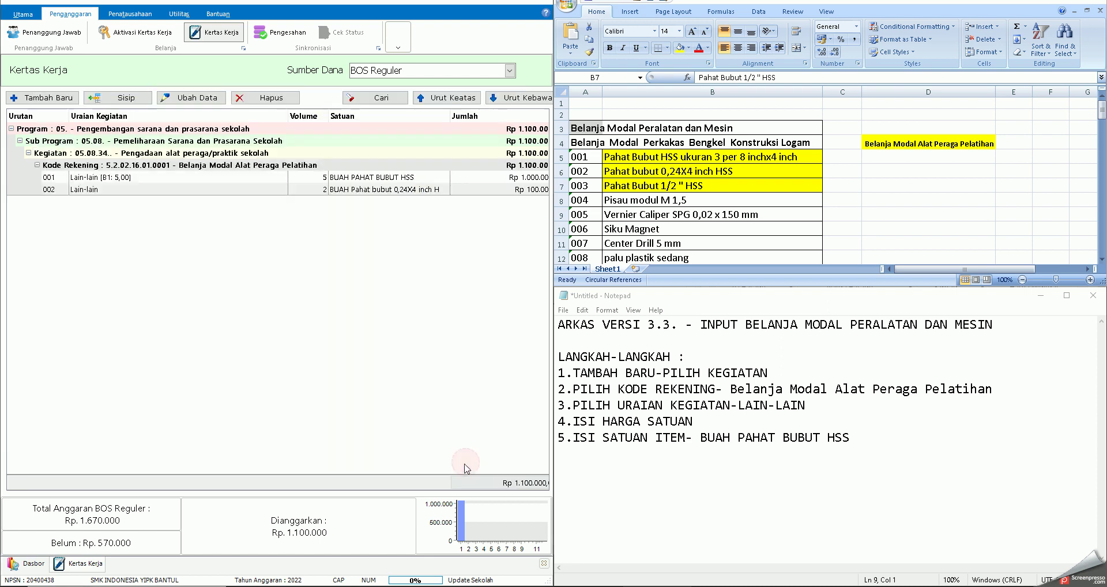
Step: Look through the spreadsheet's remaining Belanja Modal categories and the account names listed beside them
{"action": "scroll", "coordinate": [885, 196], "scroll_direction": "down", "scroll_amount": 11}
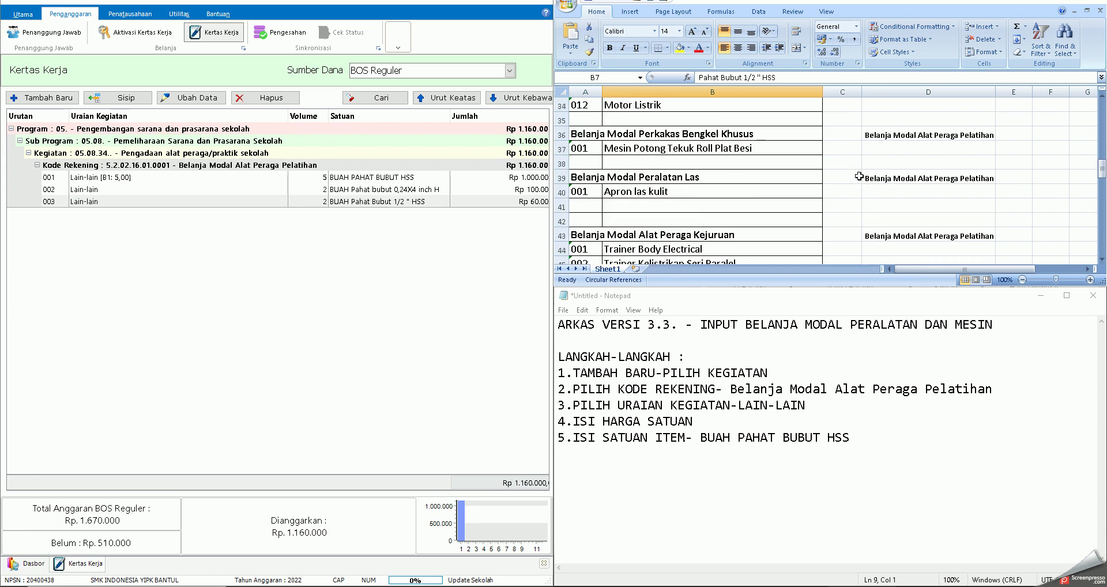
{"action": "scroll", "coordinate": [857, 177], "scroll_direction": "down", "scroll_amount": 2}
{"action": "scroll", "coordinate": [857, 176], "scroll_direction": "down", "scroll_amount": 3}
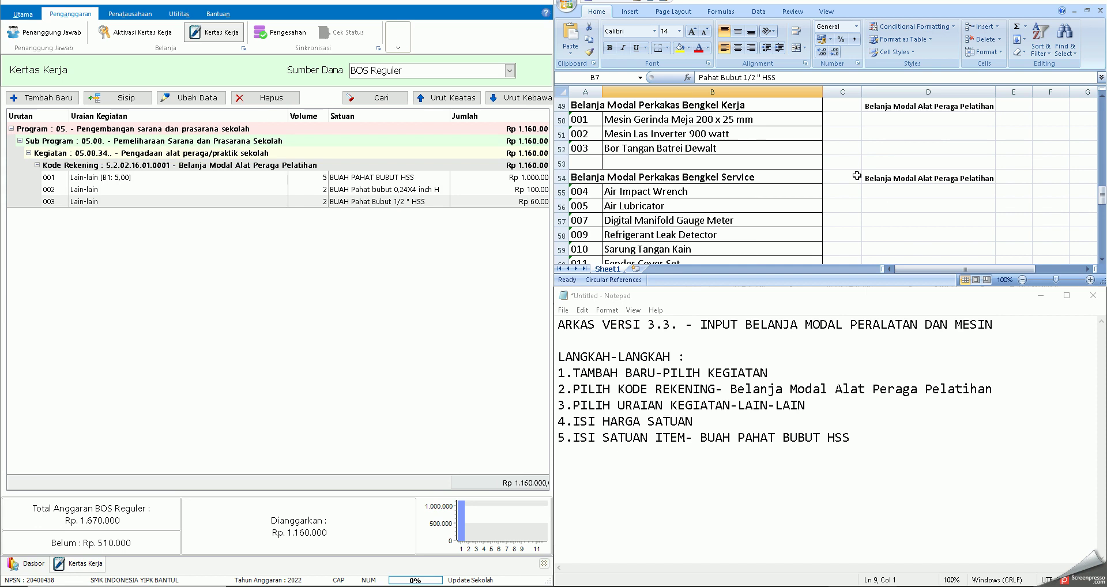
{"action": "scroll", "coordinate": [857, 176], "scroll_direction": "down", "scroll_amount": 2}
{"action": "scroll", "coordinate": [857, 176], "scroll_direction": "up", "scroll_amount": 1}
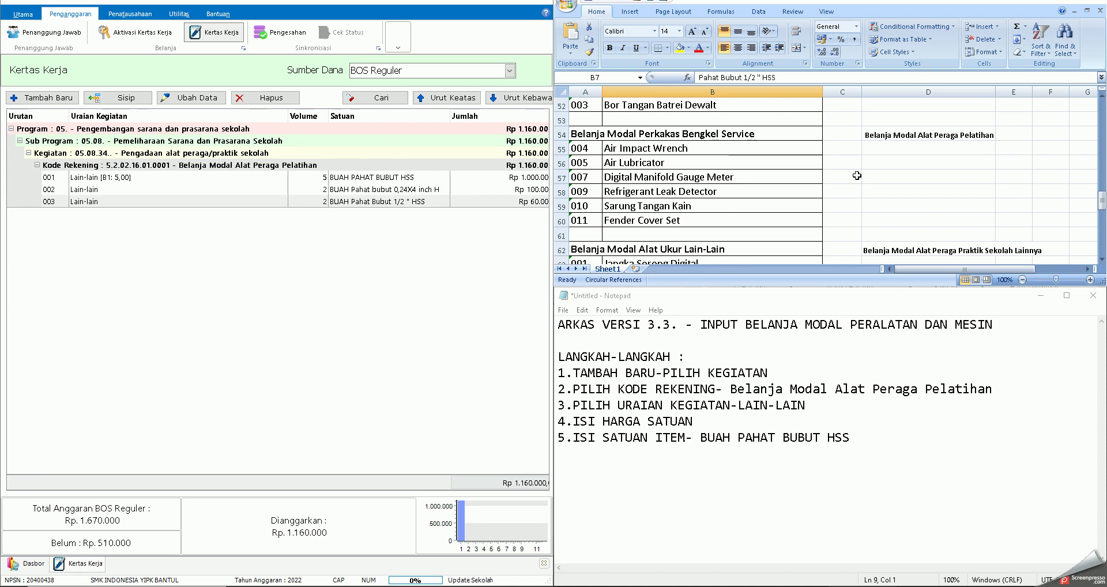
Step: Copy the account name Belanja Modal Alat Peraga Pelatihan from D54 to D62, beside the Belanja Modal Alat Ukur Lain-Lain heading
{"action": "scroll", "coordinate": [857, 176], "scroll_direction": "down", "scroll_amount": 1}
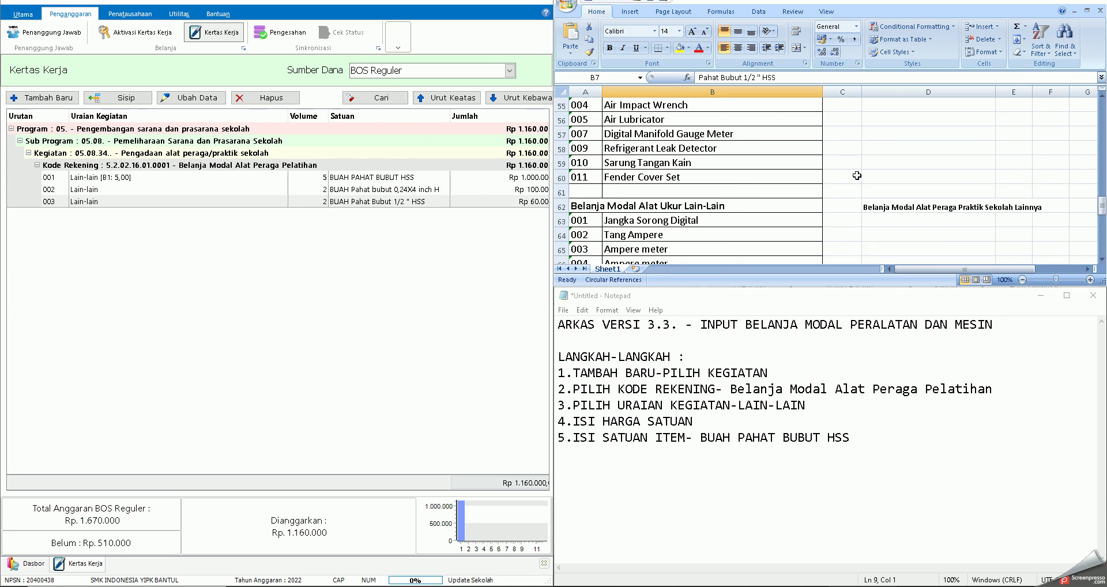
{"action": "scroll", "coordinate": [857, 176], "scroll_direction": "up", "scroll_amount": 1}
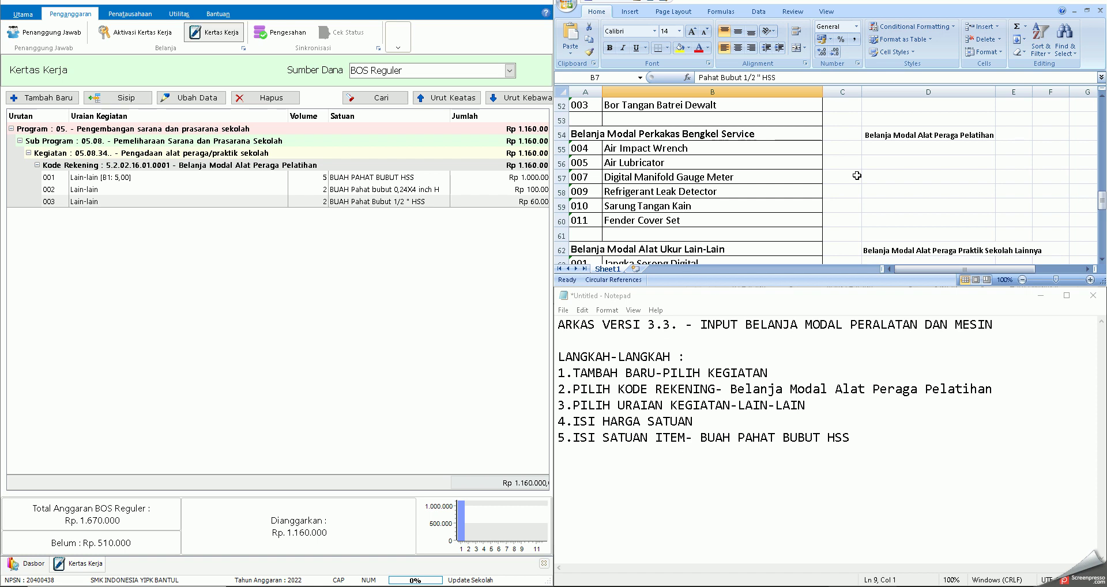
{"action": "left_click", "coordinate": [776, 215]}
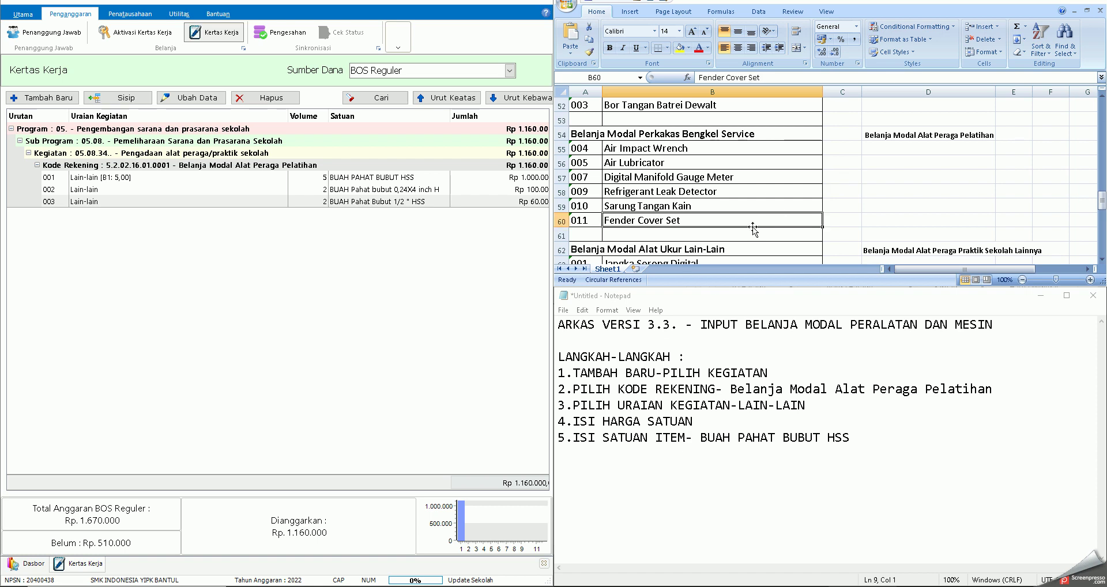
{"action": "scroll", "coordinate": [810, 216], "scroll_direction": "down", "scroll_amount": 1}
{"action": "scroll", "coordinate": [804, 217], "scroll_direction": "down", "scroll_amount": 1}
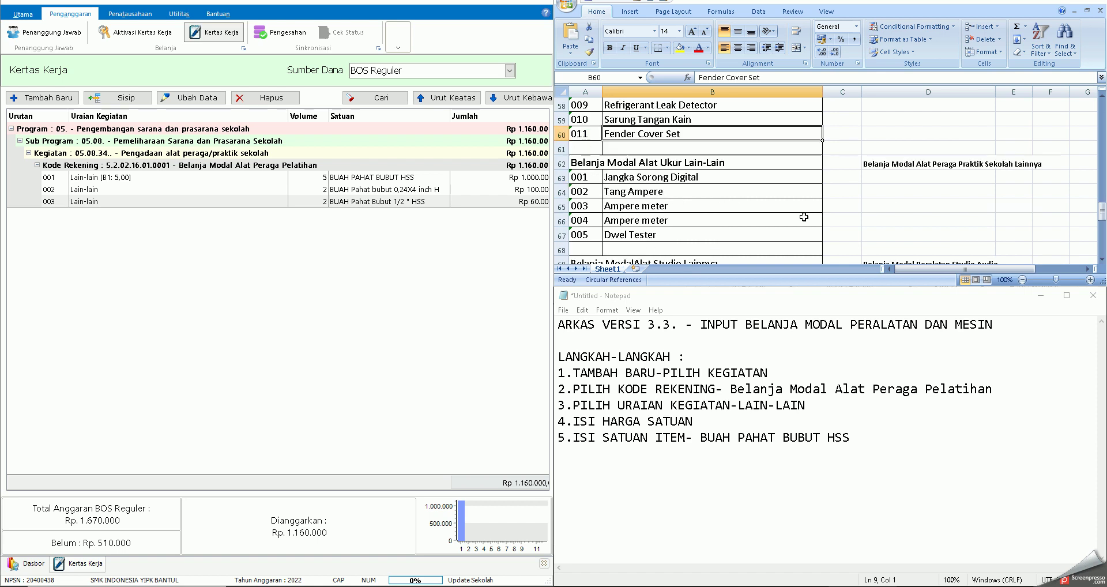
{"action": "scroll", "coordinate": [804, 217], "scroll_direction": "down", "scroll_amount": 1}
{"action": "scroll", "coordinate": [803, 217], "scroll_direction": "up", "scroll_amount": 3}
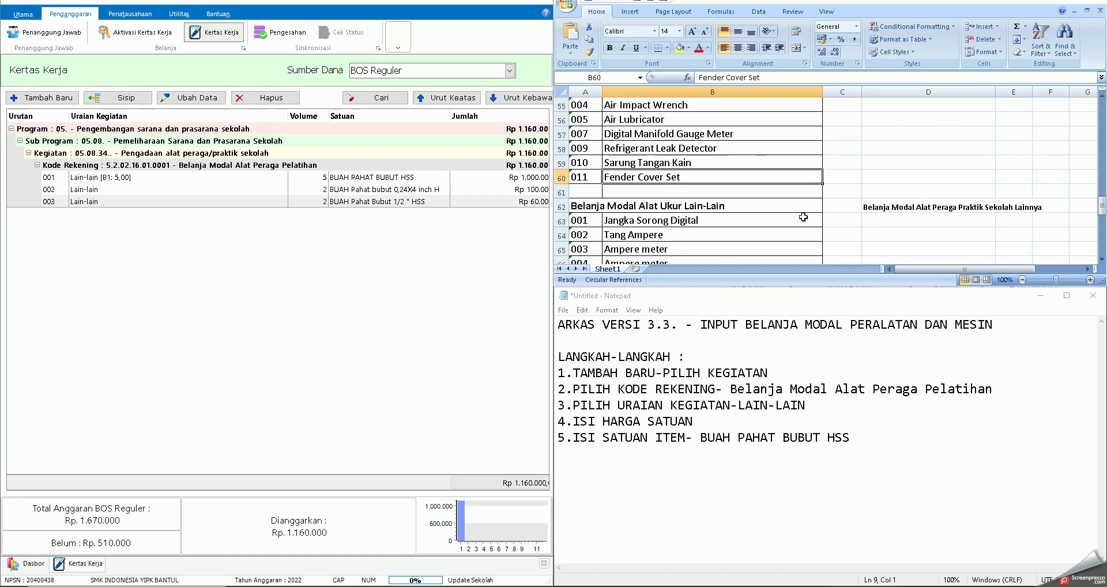
{"action": "left_click", "coordinate": [879, 136]}
{"action": "key", "text": "ctrl+c"}
{"action": "scroll", "coordinate": [898, 154], "scroll_direction": "down", "scroll_amount": 2}
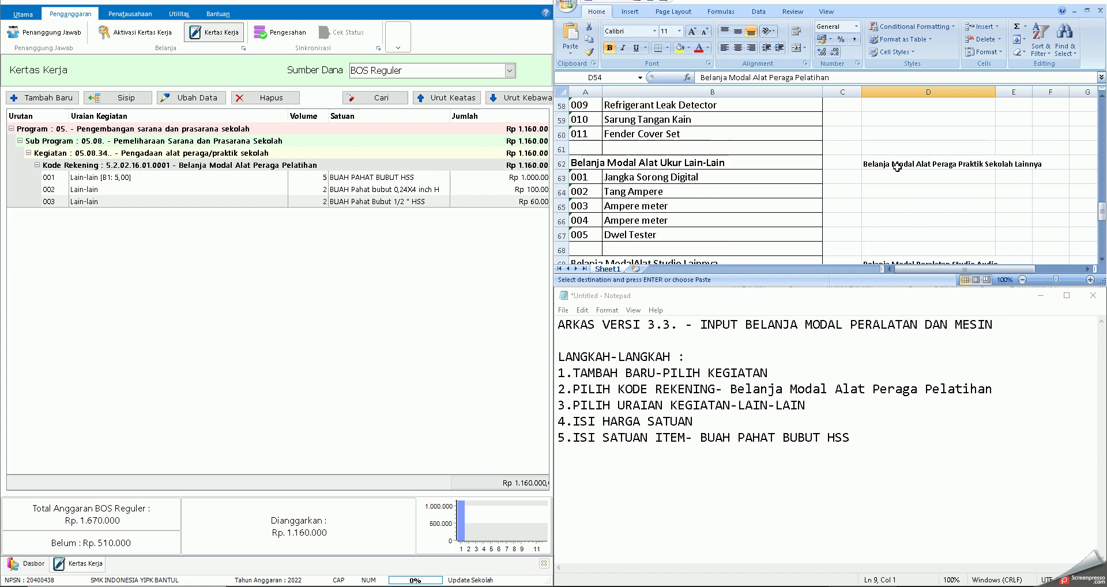
{"action": "left_click", "coordinate": [885, 164]}
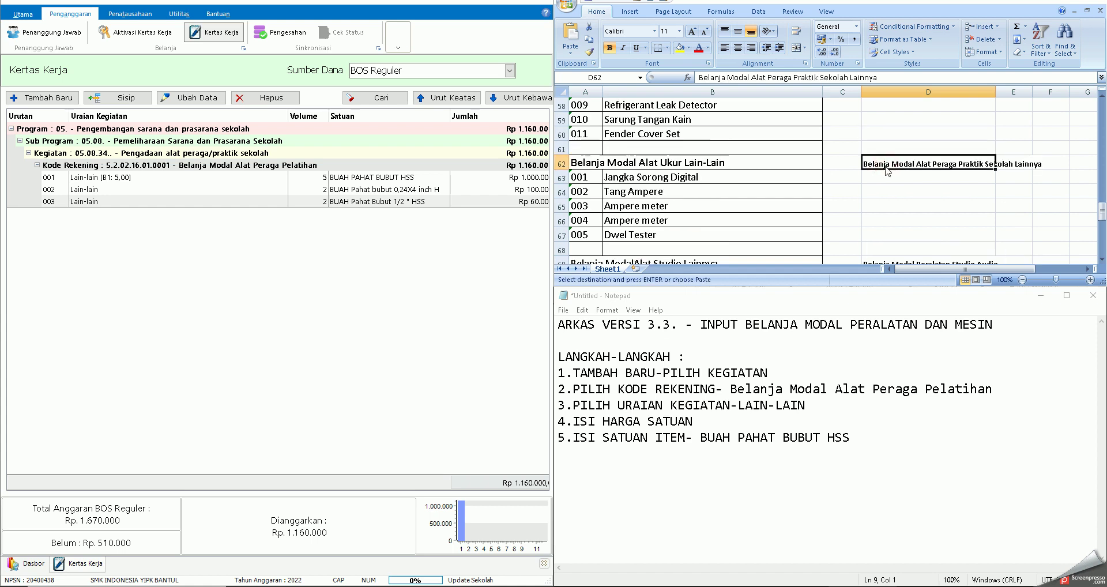
{"action": "key", "text": "ctrl+v"}
{"action": "scroll", "coordinate": [885, 167], "scroll_direction": "down", "scroll_amount": 1}
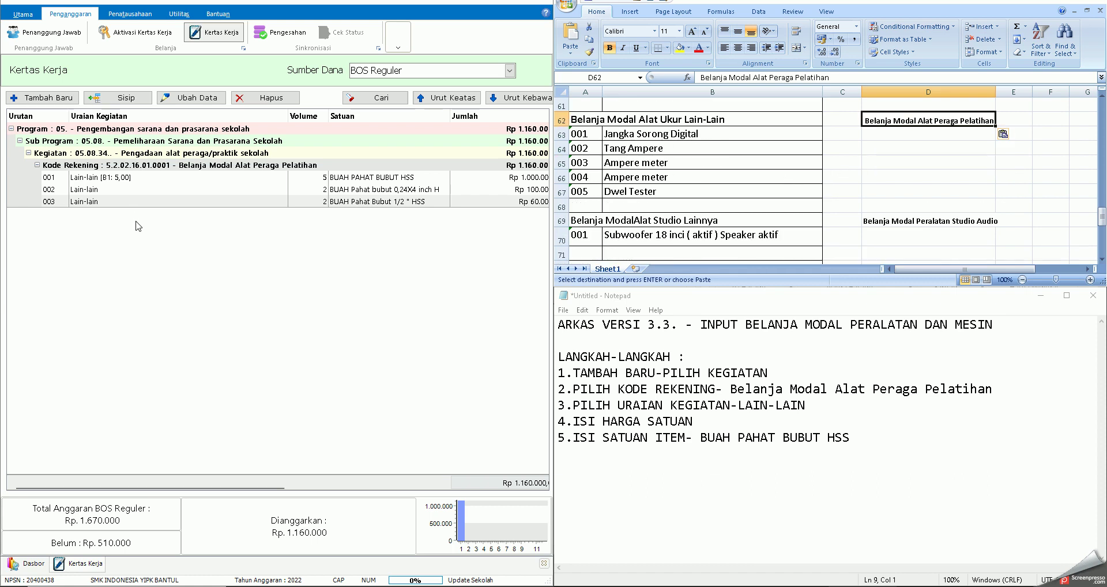
Step: Highlight the Dwel Tester cell in the spreadsheet with yellow fill
{"action": "left_click", "coordinate": [868, 440]}
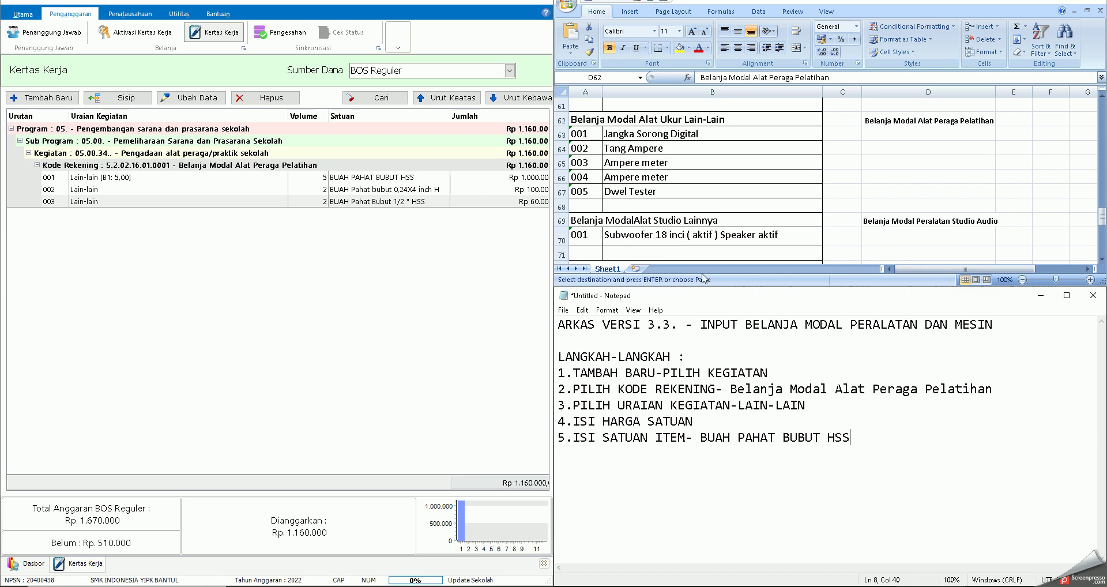
{"action": "left_click", "coordinate": [652, 193]}
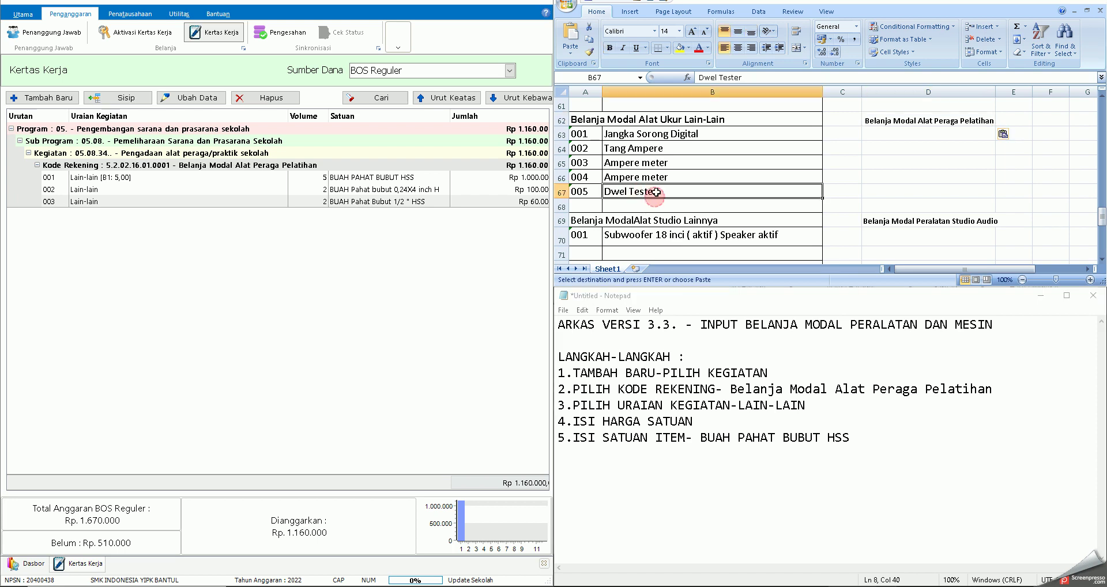
{"action": "left_click", "coordinate": [680, 48]}
Step: Add note line "6.SISIP SATUAN ITEM-" in Notepad, reusing the SATUAN ITEM- text from line 5
{"action": "left_click", "coordinate": [870, 444]}
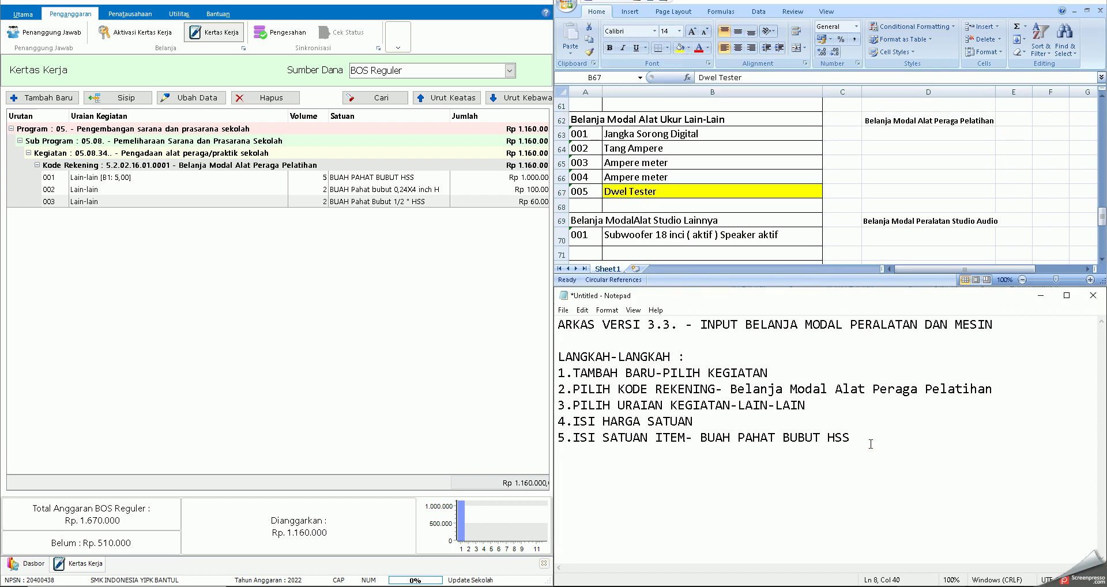
{"action": "key", "text": "Return"}
{"action": "type", "text": "6.SISIP"}
{"action": "left_click_drag", "start_coordinate": [603, 437], "coordinate": [694, 437]}
{"action": "key", "text": "ctrl+c"}
{"action": "left_click", "coordinate": [673, 455]}
{"action": "key", "text": "ctrl+v"}
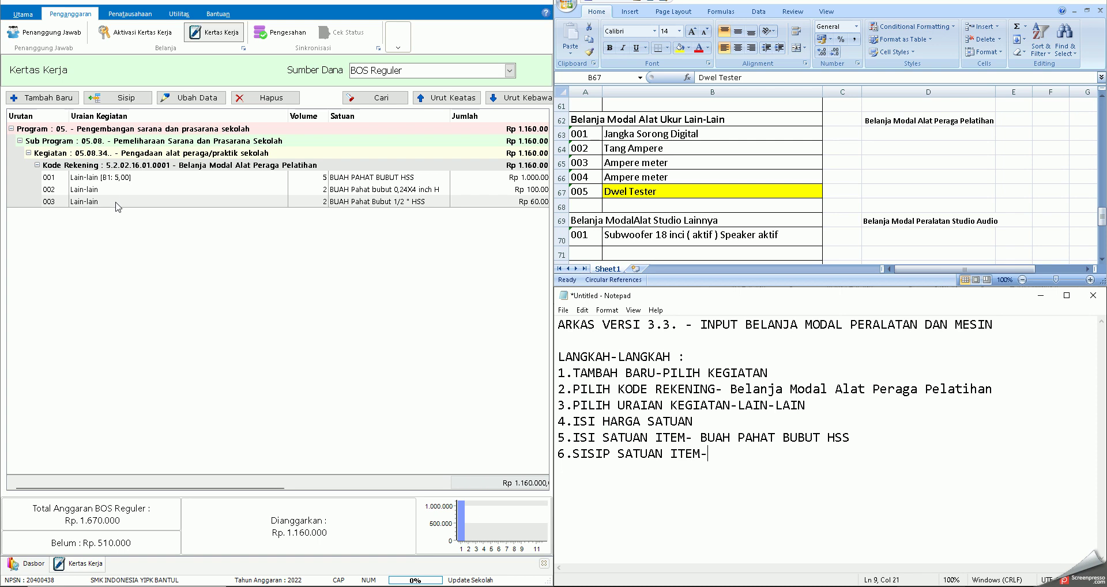
Step: Insert budget line 004 under the same Kode Rekening, with the first Lain-lain entry (02.03.01.01.04.) as its Uraian Kegiatan
{"action": "left_click", "coordinate": [115, 202]}
{"action": "left_click", "coordinate": [119, 98]}
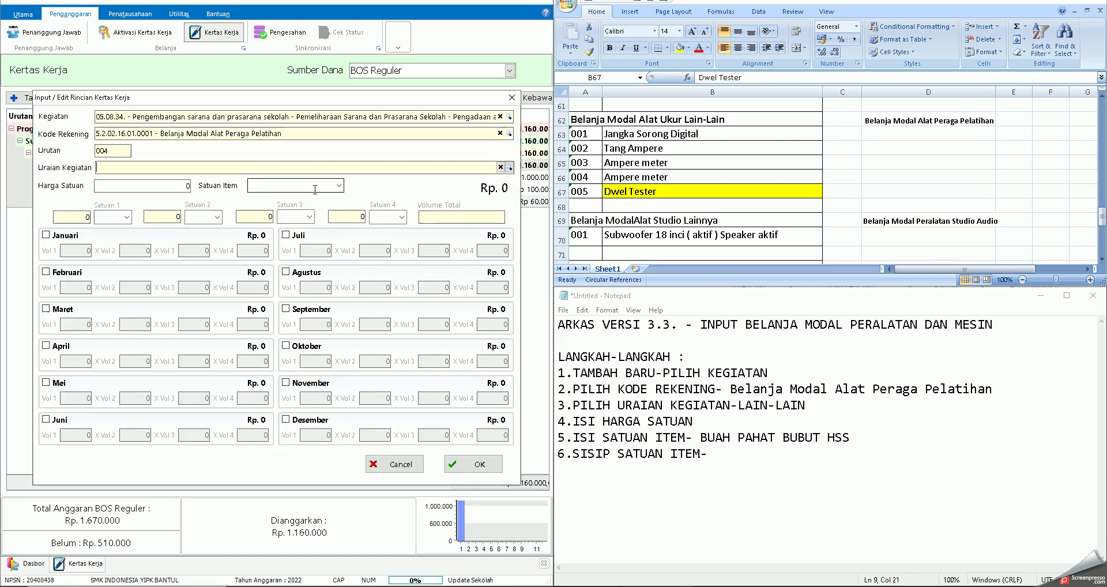
{"action": "type", "text": "AIN"}
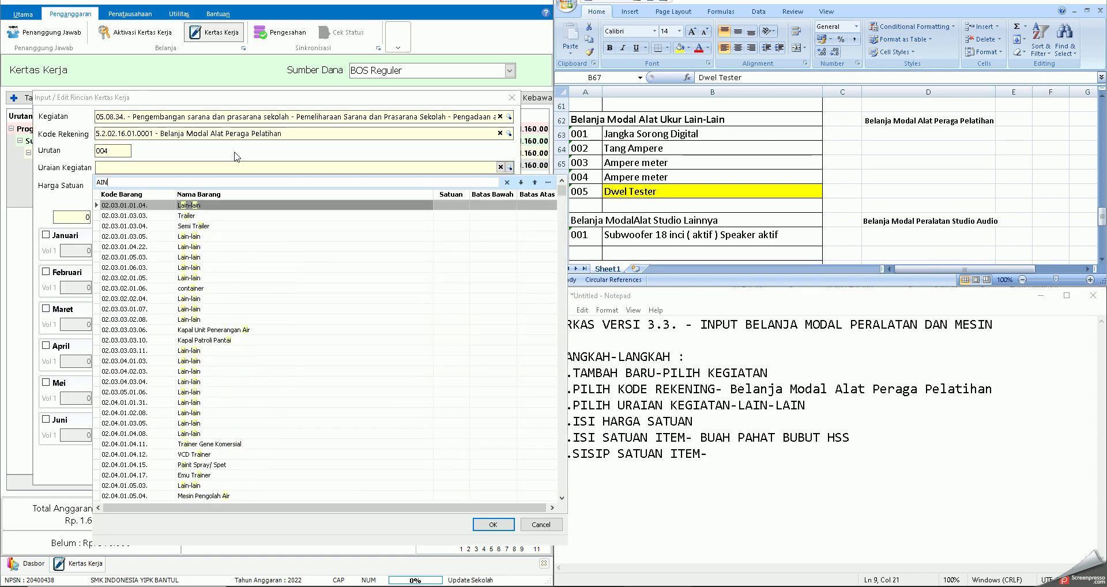
{"action": "double_click", "coordinate": [213, 206]}
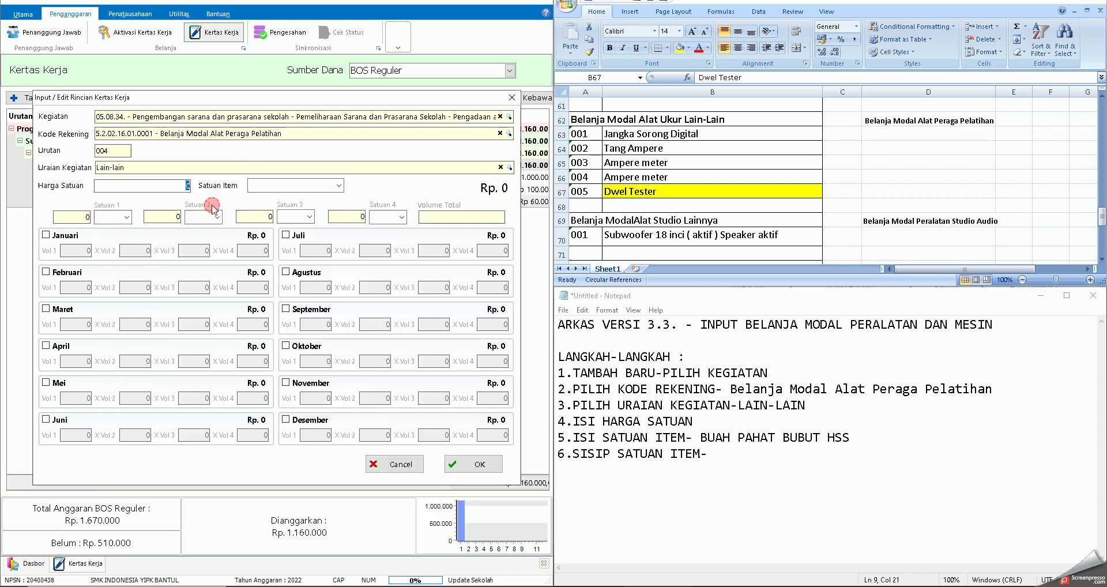
Step: Set line 004's Harga Satuan to 34.000, its Satuan Item to "BUAH DWEL TESTER" and its Satuan 1 to Buah
{"action": "type", "text": "34"}
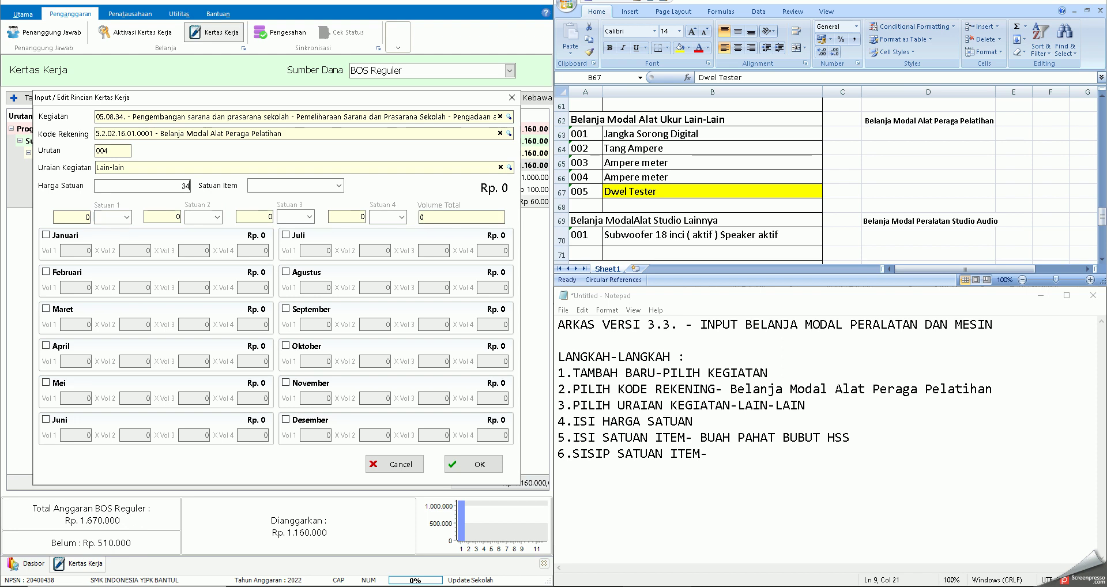
{"action": "type", "text": "Bua DWEL TESE"}
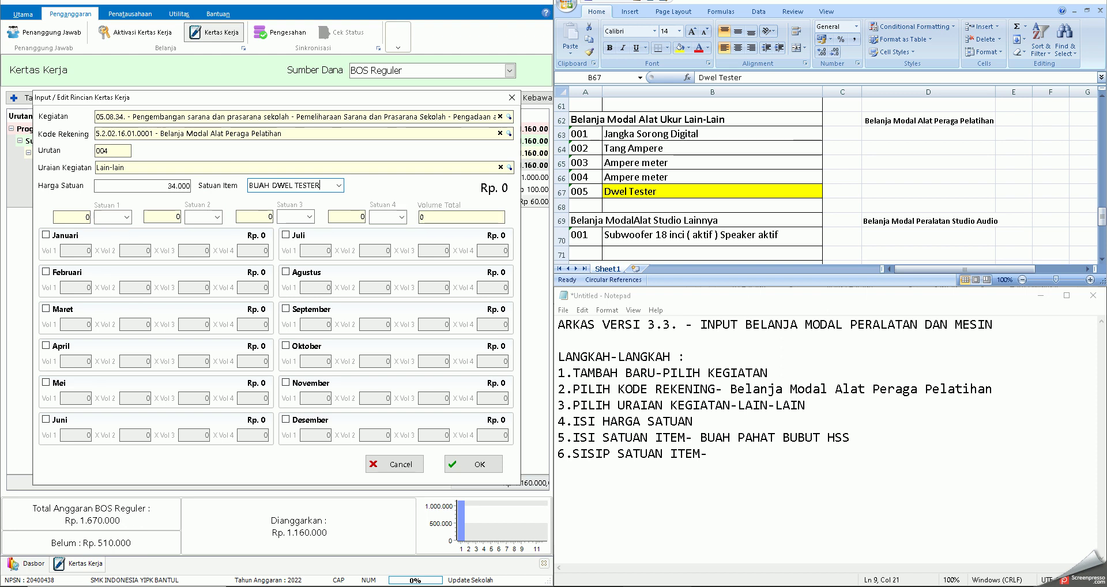
{"action": "left_click", "coordinate": [110, 217]}
{"action": "type", "text": "Buah"}
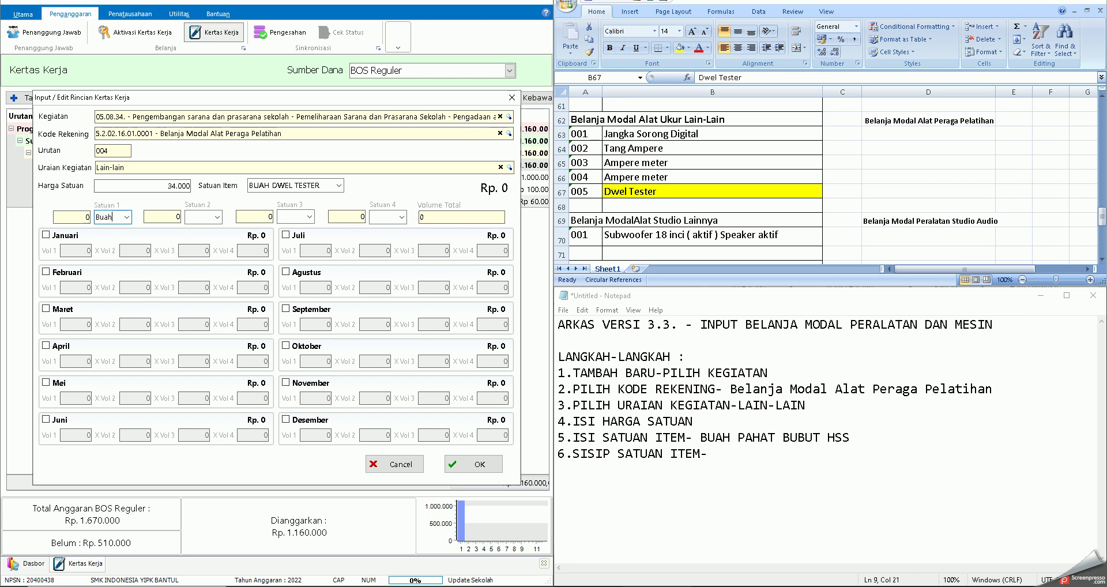
Step: Enable Januari for line 004 with Vol 1 of 5 and save the line
{"action": "left_click", "coordinate": [45, 234]}
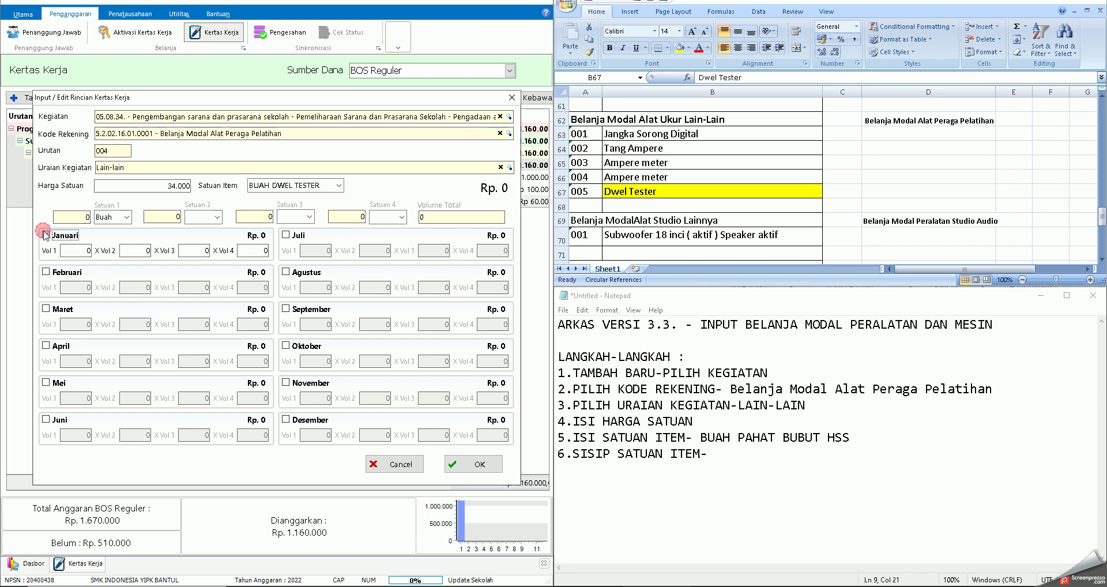
{"action": "type", "text": "5"}
{"action": "key", "text": "Tab"}
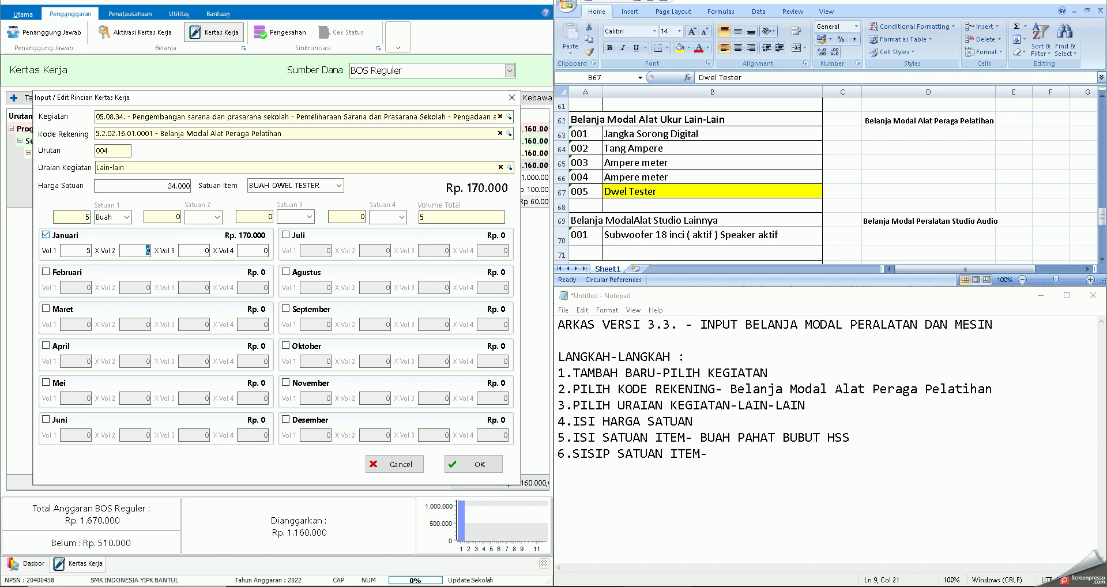
{"action": "left_click", "coordinate": [473, 464]}
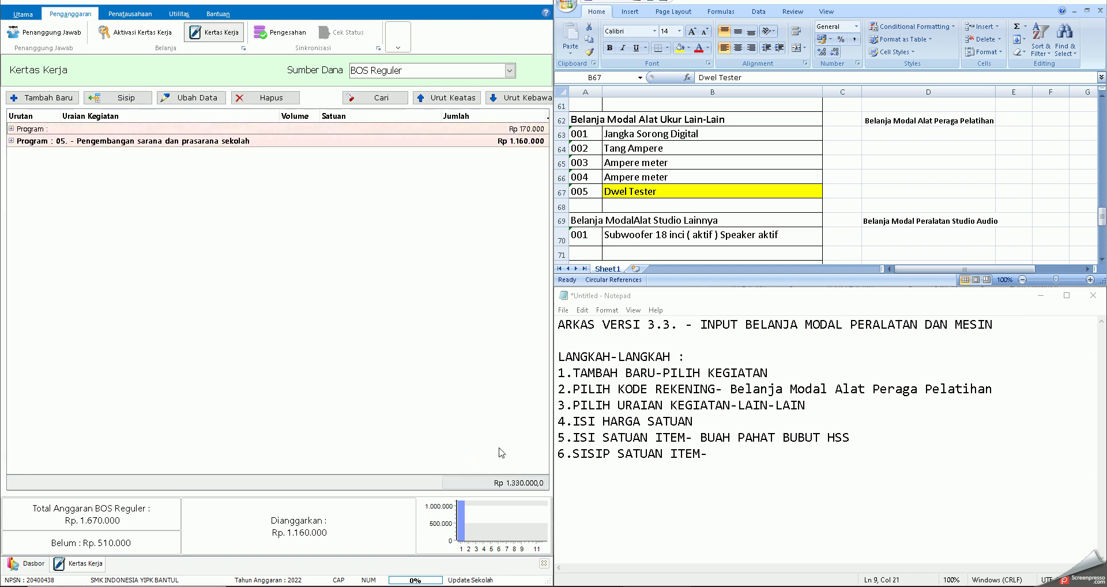
Step: Copy "BUAH DWEL TESTER" from line 004's Satuan Item to the end of note line 6, and close the line's form without changes
{"action": "left_click", "coordinate": [721, 451]}
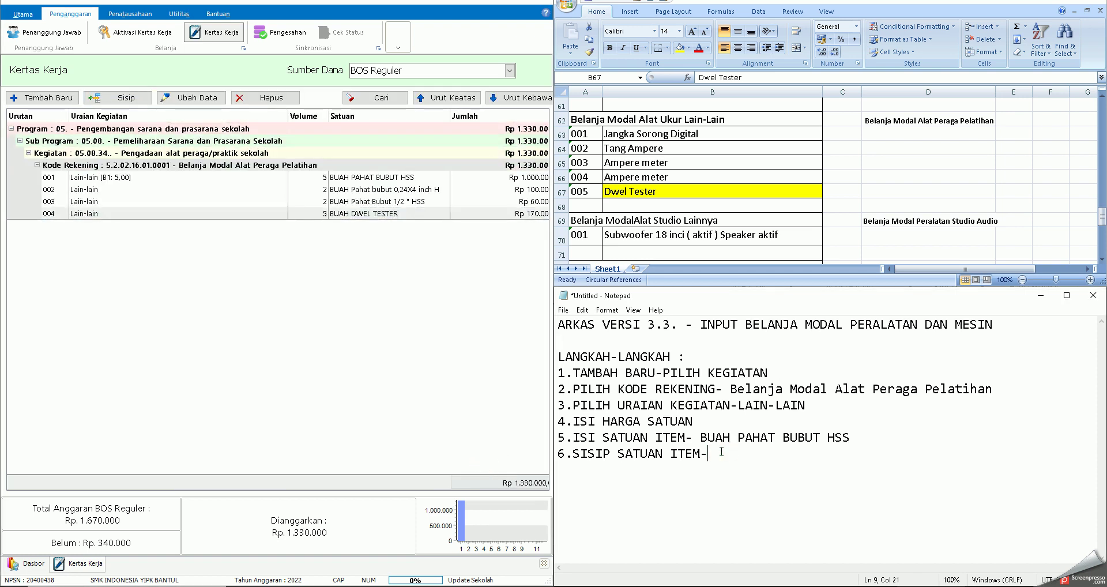
{"action": "double_click", "coordinate": [366, 214]}
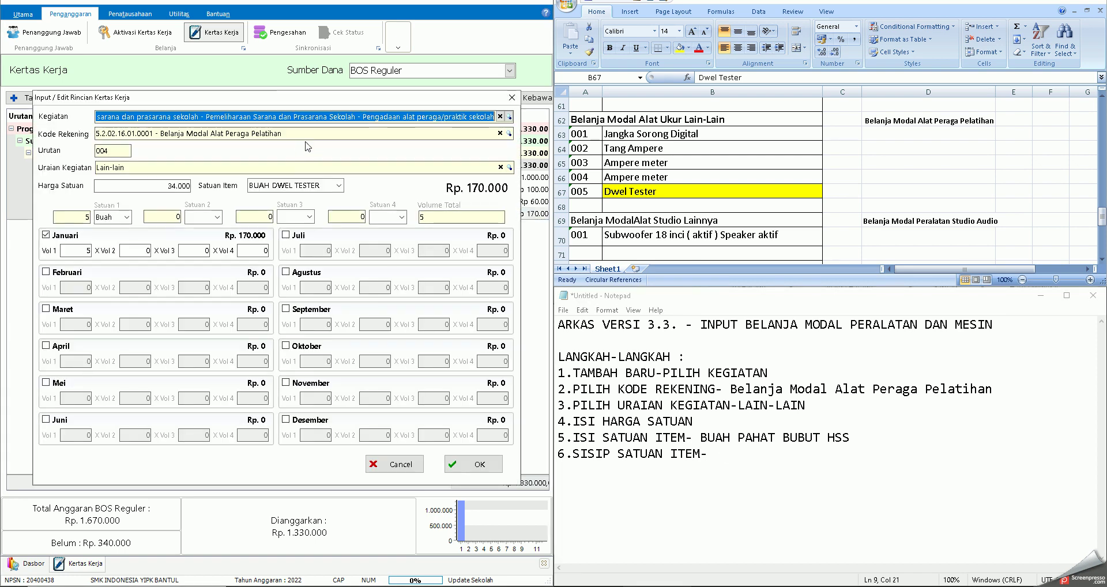
{"action": "left_click", "coordinate": [297, 186]}
{"action": "key", "text": "ctrl+c"}
{"action": "left_click", "coordinate": [724, 453]}
{"action": "key", "text": "ctrl+v"}
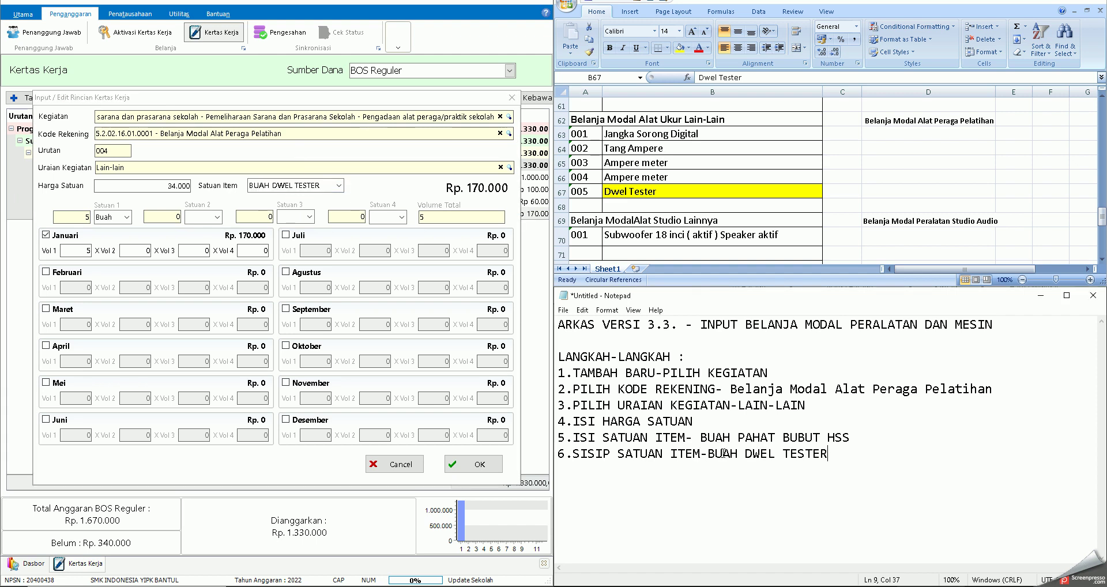
{"action": "left_click", "coordinate": [394, 465]}
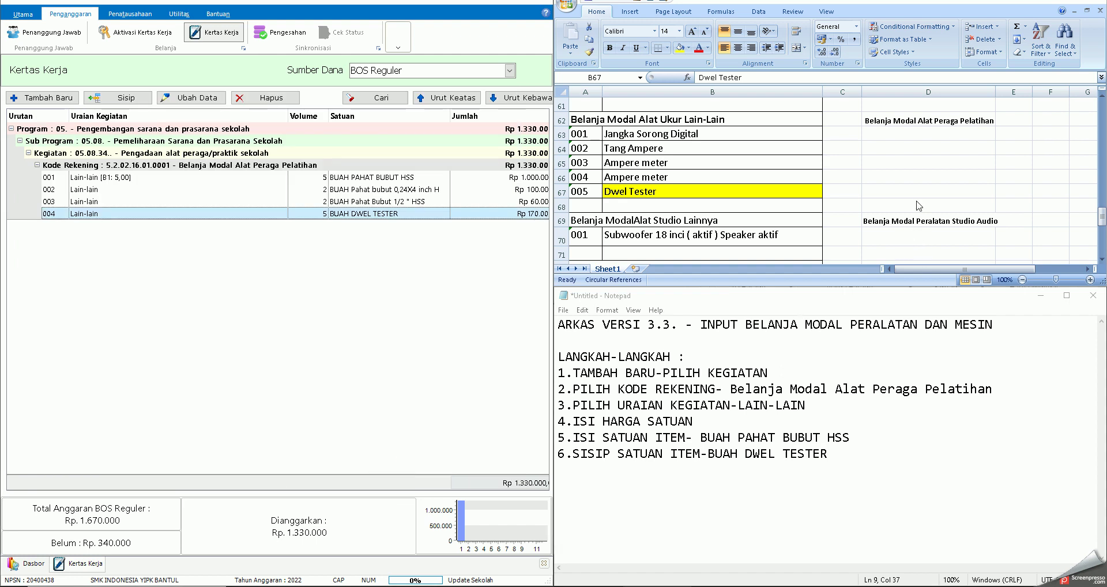
Step: Highlight the Belanja Modal Peralatan Studio Audio account name in D69 with yellow fill
{"action": "scroll", "coordinate": [919, 210], "scroll_direction": "down", "scroll_amount": 1}
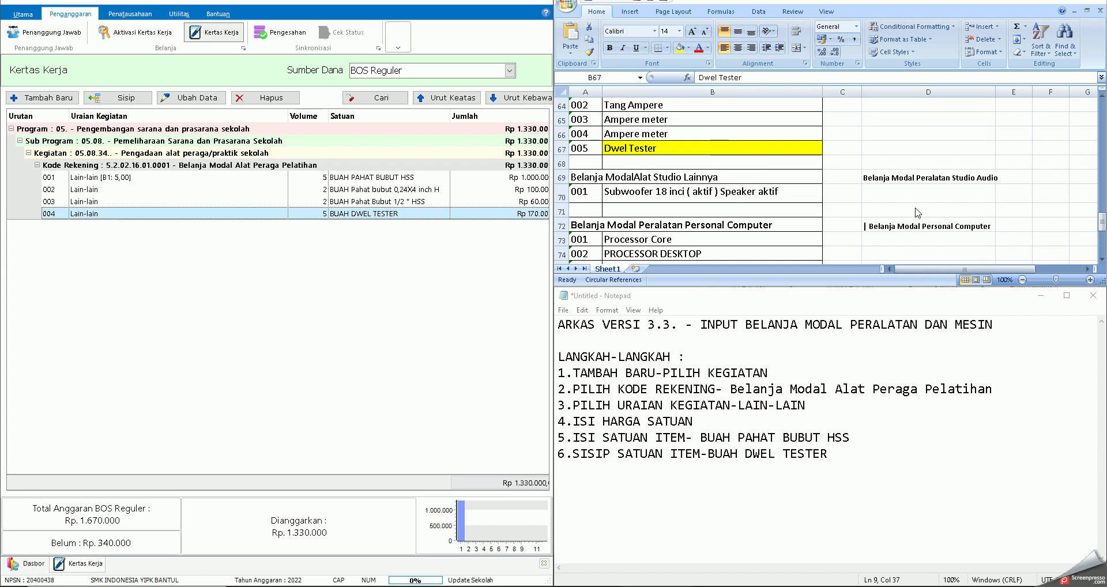
{"action": "scroll", "coordinate": [917, 212], "scroll_direction": "down", "scroll_amount": 7}
{"action": "scroll", "coordinate": [910, 219], "scroll_direction": "up", "scroll_amount": 7}
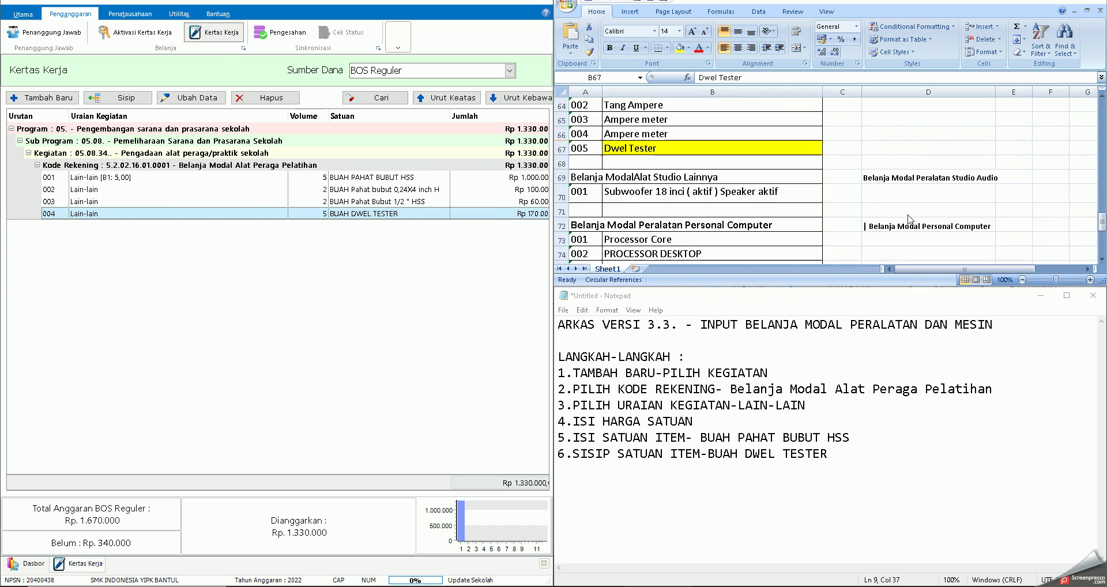
{"action": "left_click", "coordinate": [903, 177]}
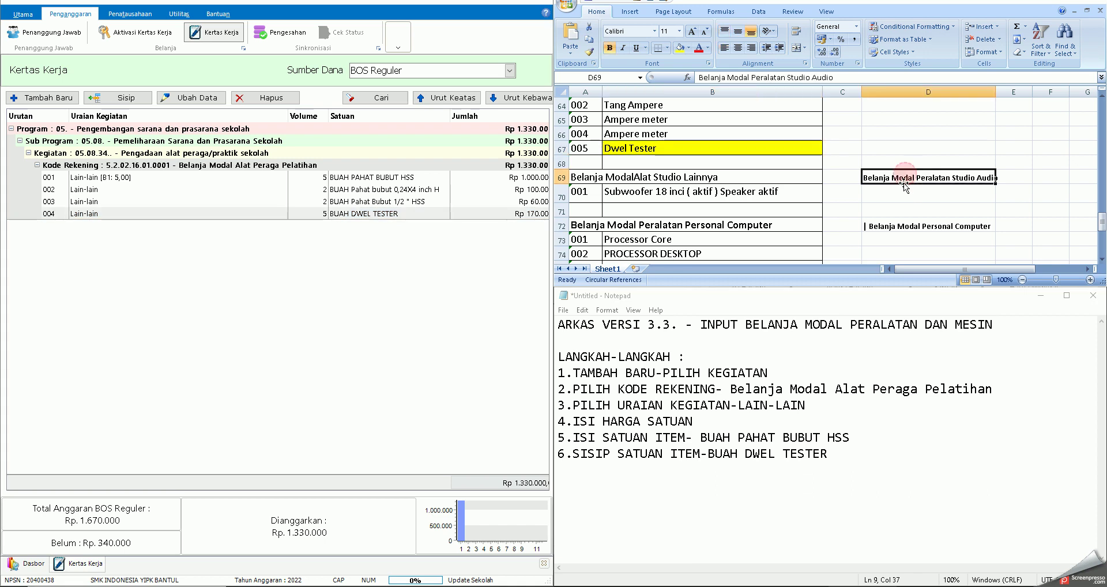
{"action": "left_click", "coordinate": [680, 48]}
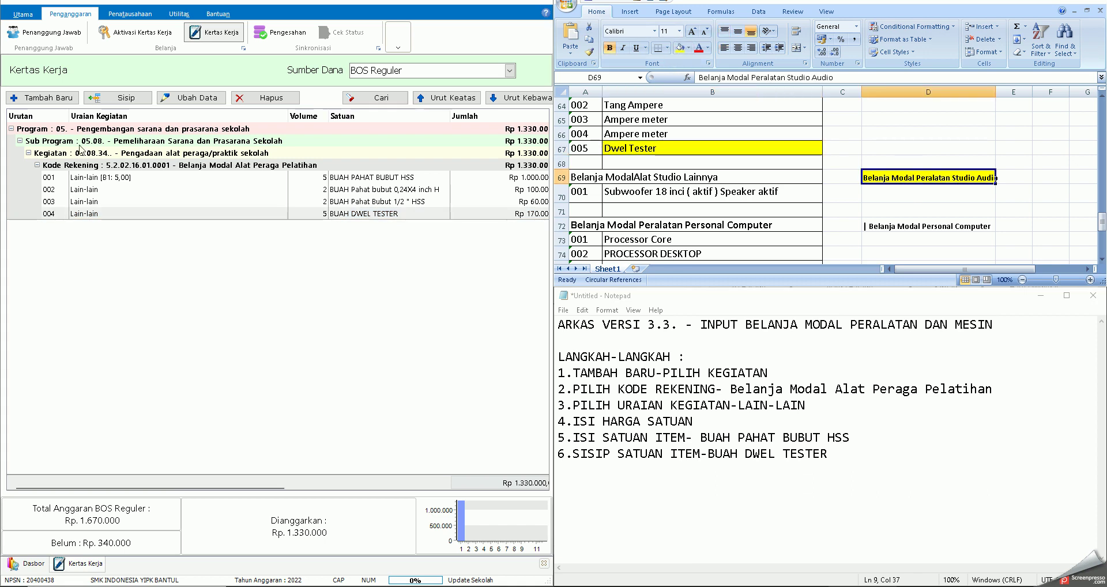
Step: Insert budget line 005 and clear its prefilled Kode Rekening and Kegiatan
{"action": "left_click", "coordinate": [100, 99]}
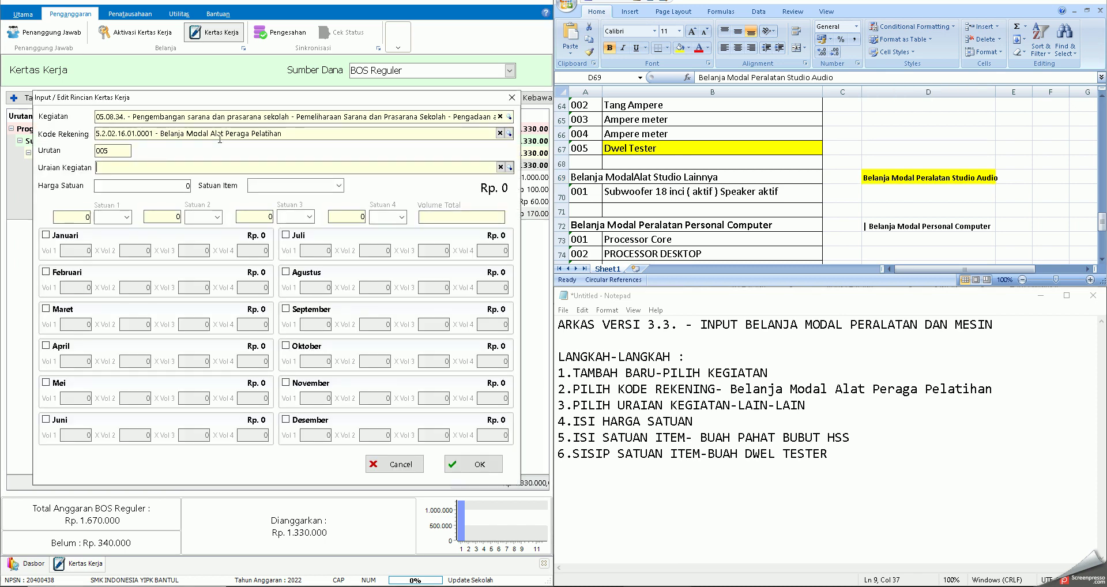
{"action": "left_click", "coordinate": [500, 133]}
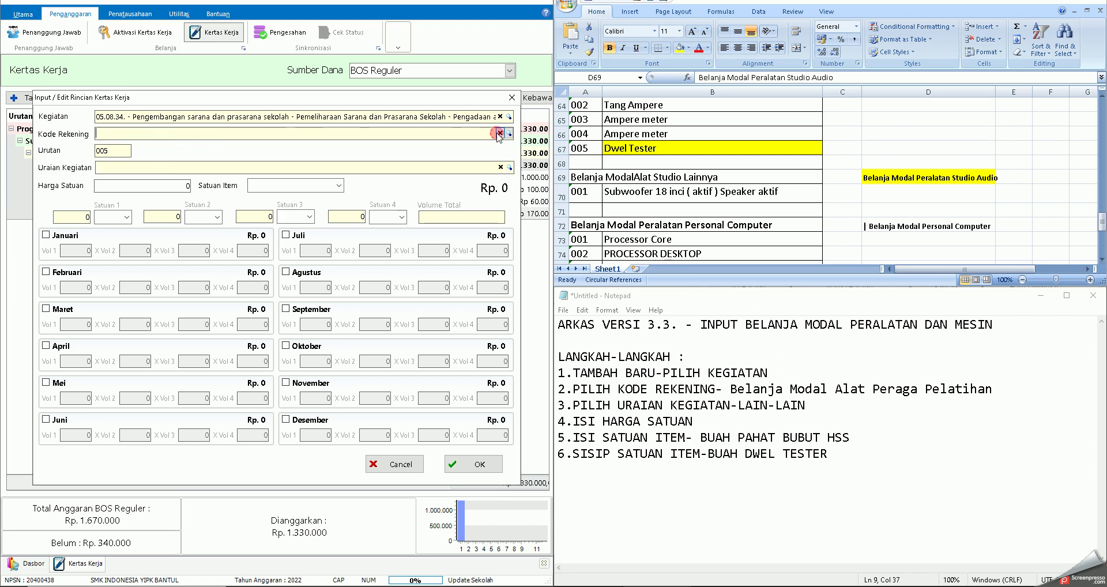
{"action": "left_click", "coordinate": [501, 117]}
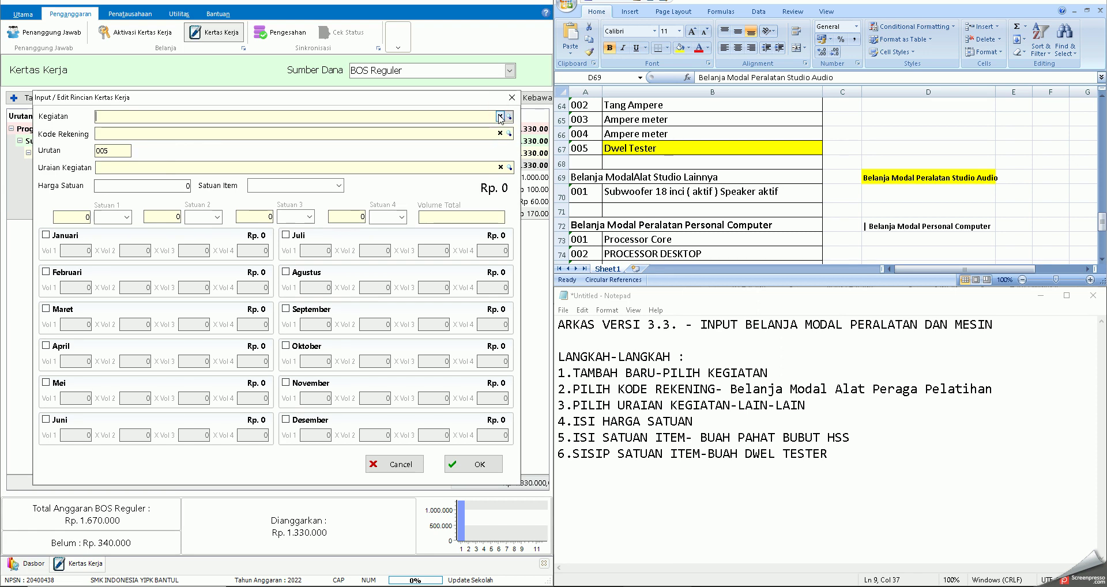
Step: Try filtering the Kegiatan list by "ERABO"
{"action": "type", "text": "ERABO"}
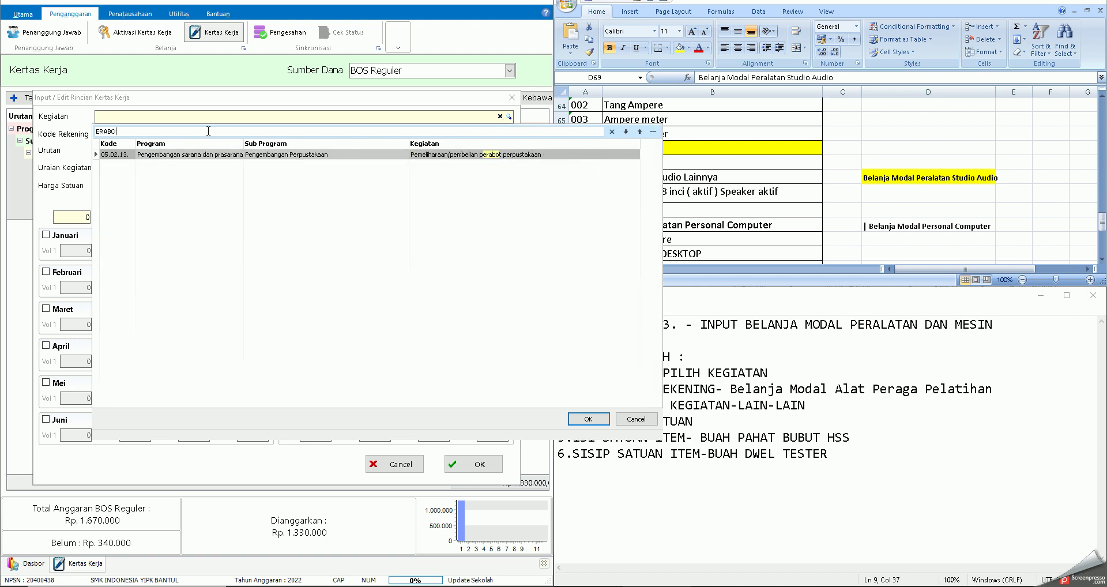
{"action": "key", "text": "BackSpace"}
{"action": "key", "text": "BackSpace"}
{"action": "key", "text": "BackSpace"}
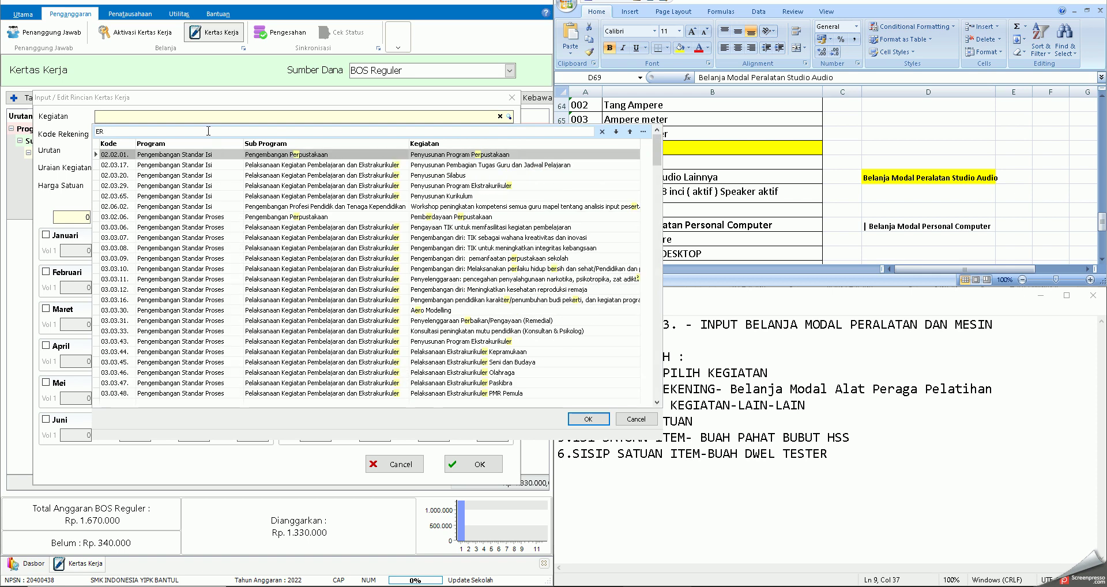
Step: Filter the Kegiatan list by "PENGA" and choose 05.08.51 Pengadaan perlengkapan kantor
{"action": "type", "text": "PENGAD"}
{"action": "key", "text": "BackSpace"}
{"action": "key", "text": "BackSpace"}
{"action": "key", "text": "BackSpace"}
{"action": "key", "text": "BackSpace"}
{"action": "key", "text": "BackSpace"}
{"action": "key", "text": "BackSpace"}
{"action": "key", "text": "BackSpace"}
{"action": "key", "text": "BackSpace"}
{"action": "type", "text": "PENGA"}
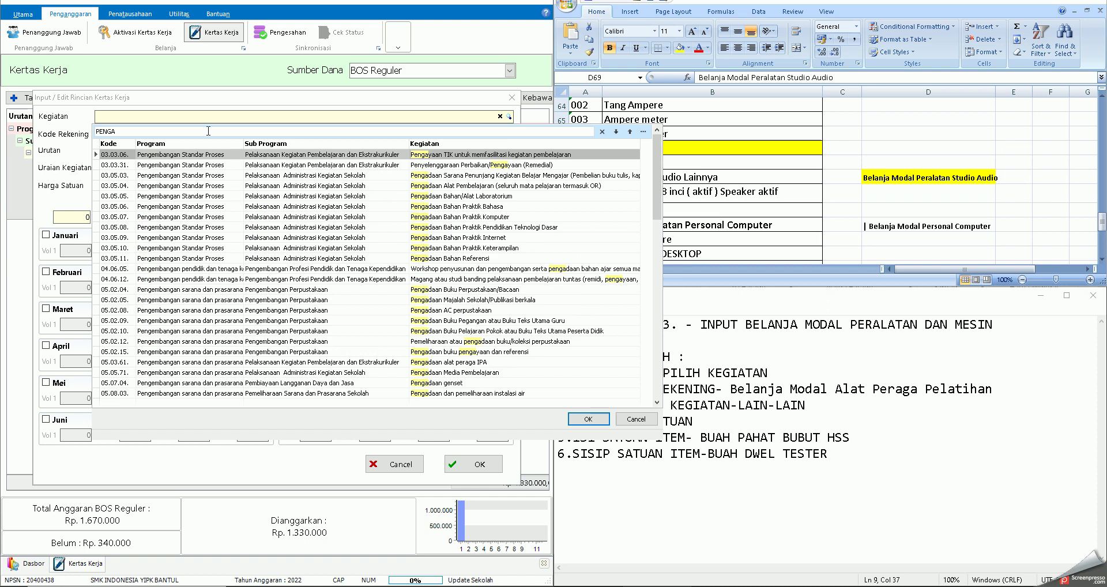
{"action": "left_click_drag", "start_coordinate": [658, 199], "coordinate": [654, 376]}
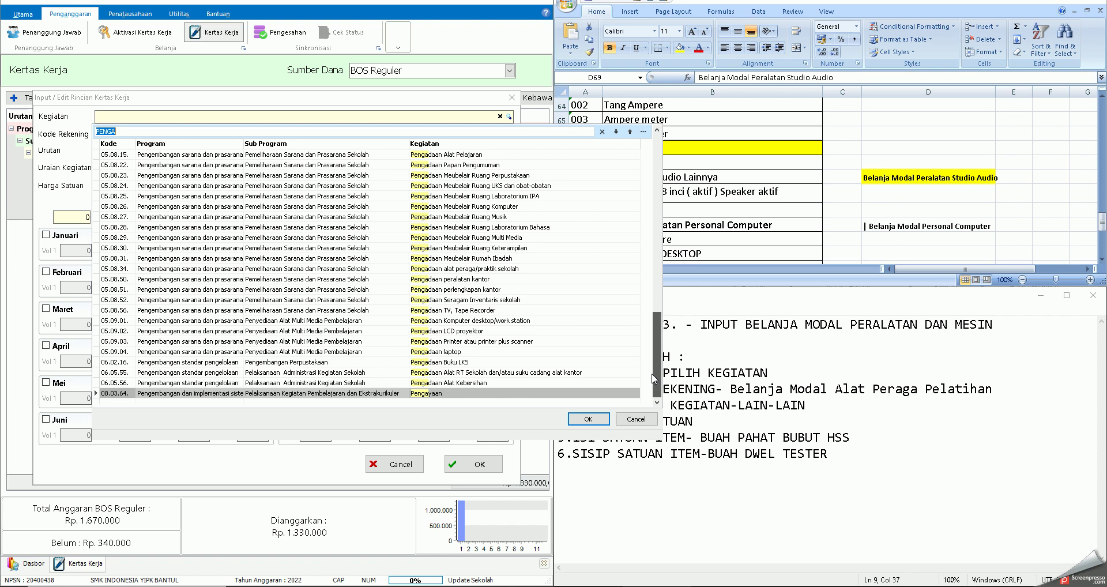
{"action": "double_click", "coordinate": [466, 289]}
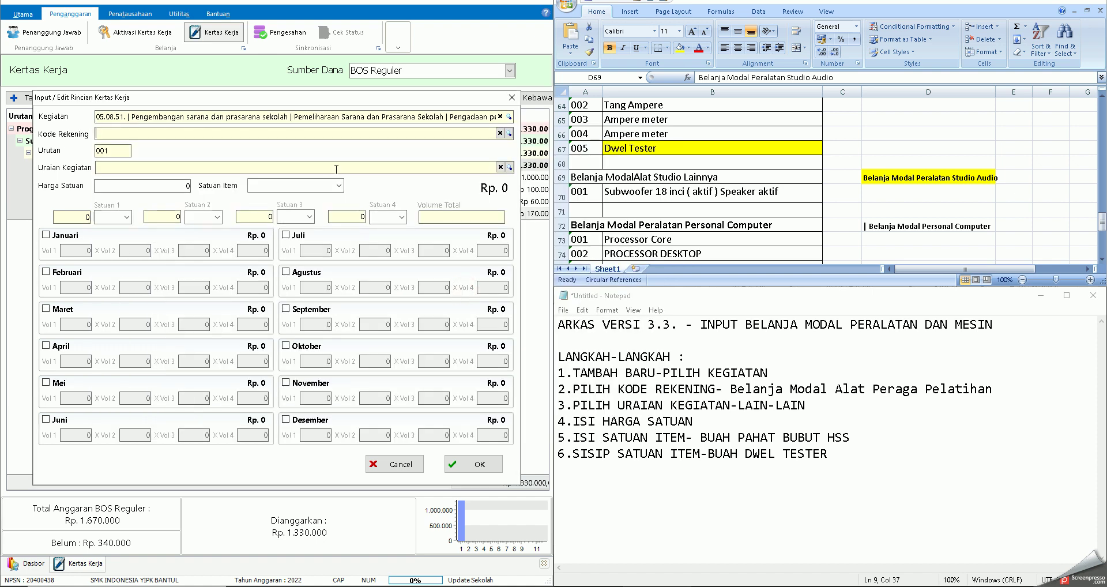
Step: Try Kode Rekening 5.1.02.02.04.0132 Belanja Sewa Peralatan Studio Audio and filter its Uraian Kegiatan list by "soun"
{"action": "type", "text": "sTUDIO"}
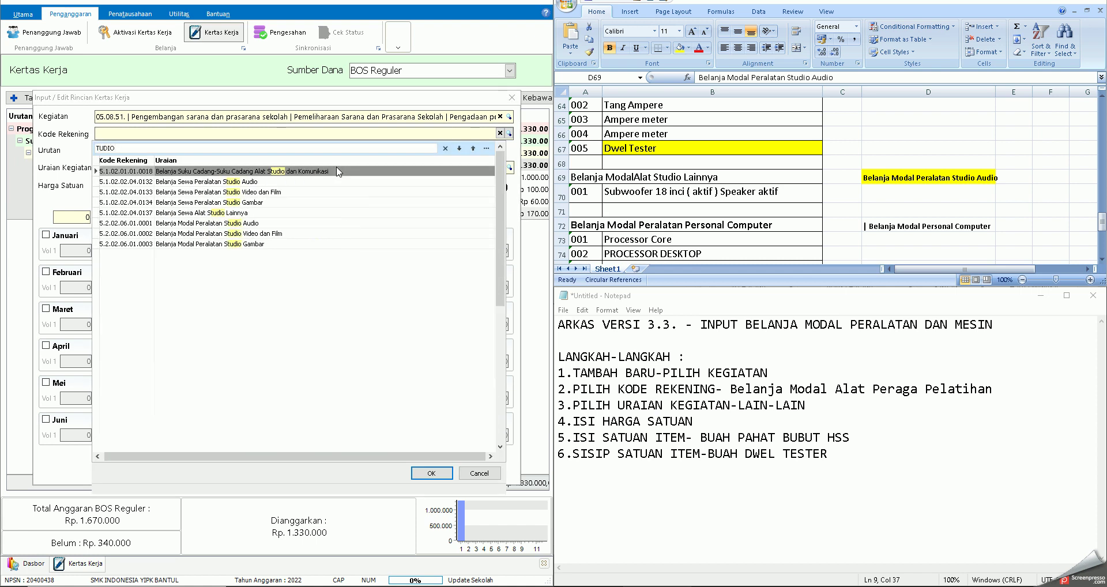
{"action": "double_click", "coordinate": [289, 182]}
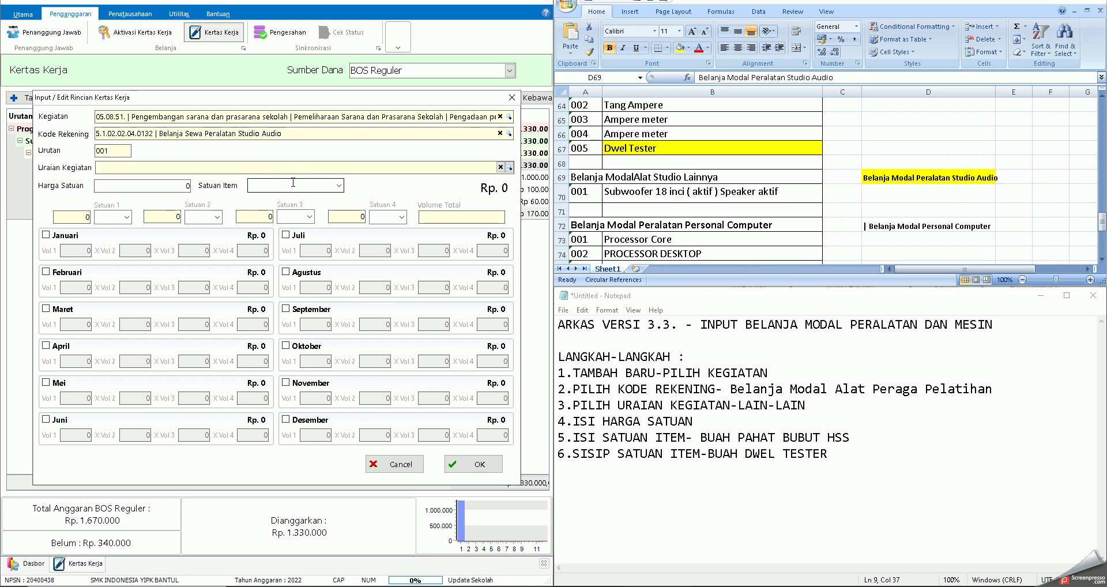
{"action": "type", "text": "sound"}
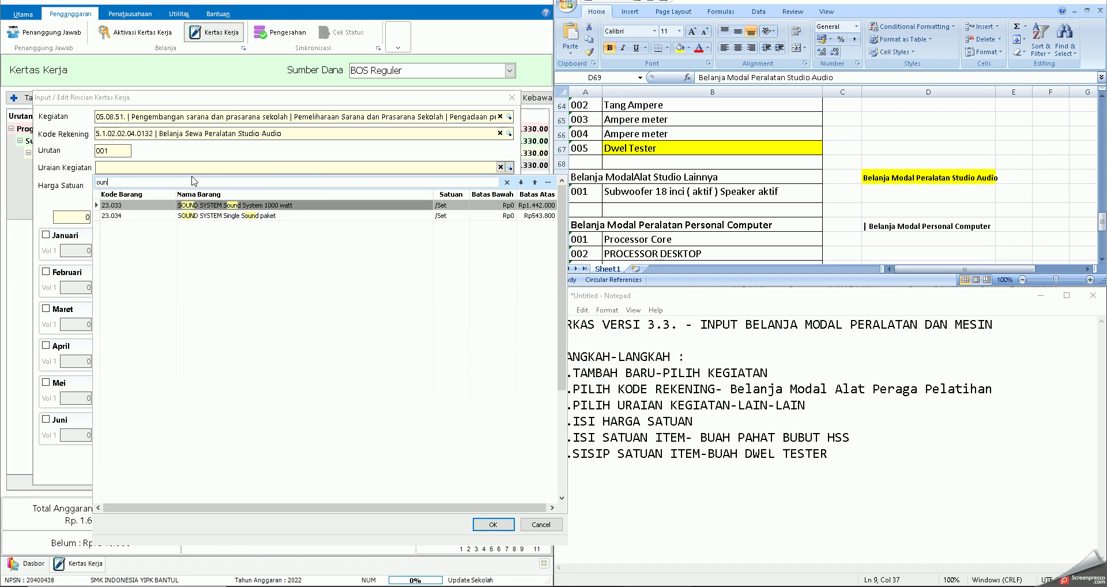
{"action": "key", "text": "BackSpace"}
{"action": "key", "text": "BackSpace"}
{"action": "key", "text": "BackSpace"}
{"action": "key", "text": "BackSpace"}
{"action": "type", "text": "soun"}
{"action": "left_click", "coordinate": [404, 128]}
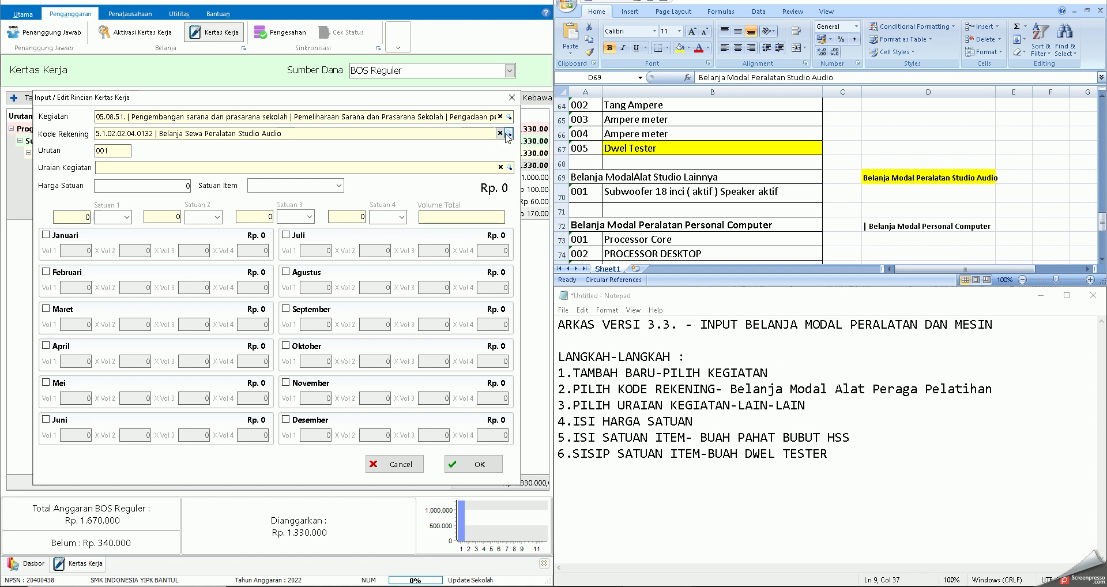
Step: Replace the Kode Rekening with 5.2.02.06.01.0001 Belanja Modal Peralatan Studio Audio, filtering the list by "tudio"
{"action": "left_click", "coordinate": [500, 133]}
{"action": "type", "text": "y"}
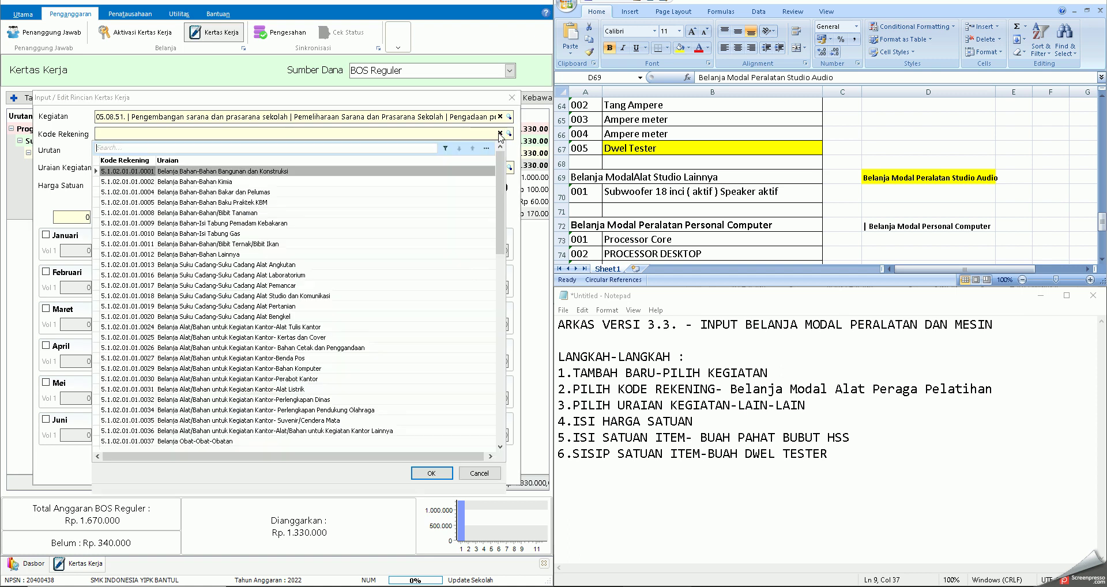
{"action": "key", "text": "BackSpace"}
{"action": "type", "text": "tudio"}
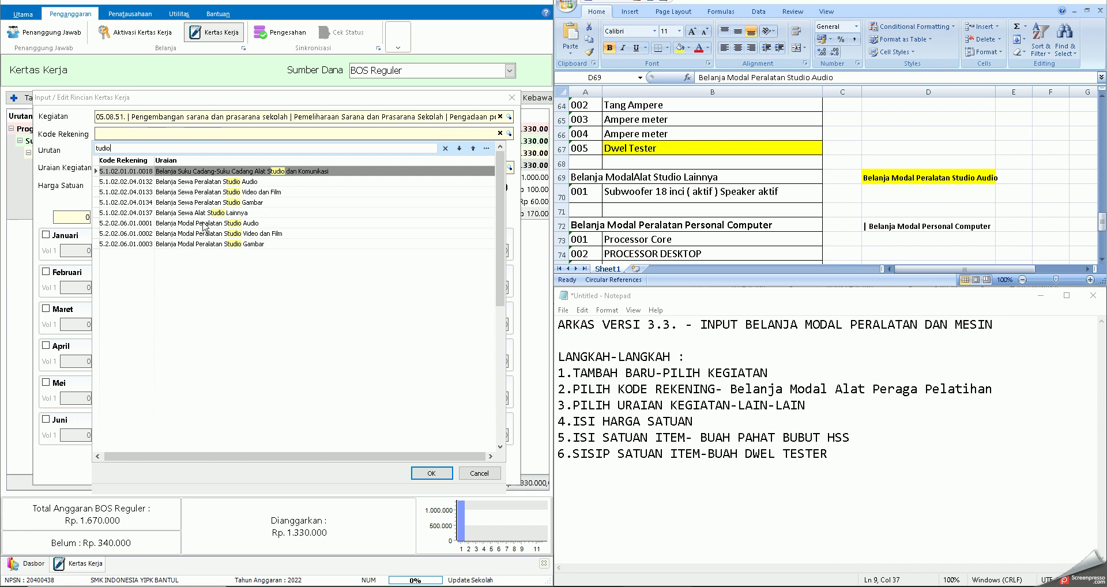
{"action": "double_click", "coordinate": [203, 225]}
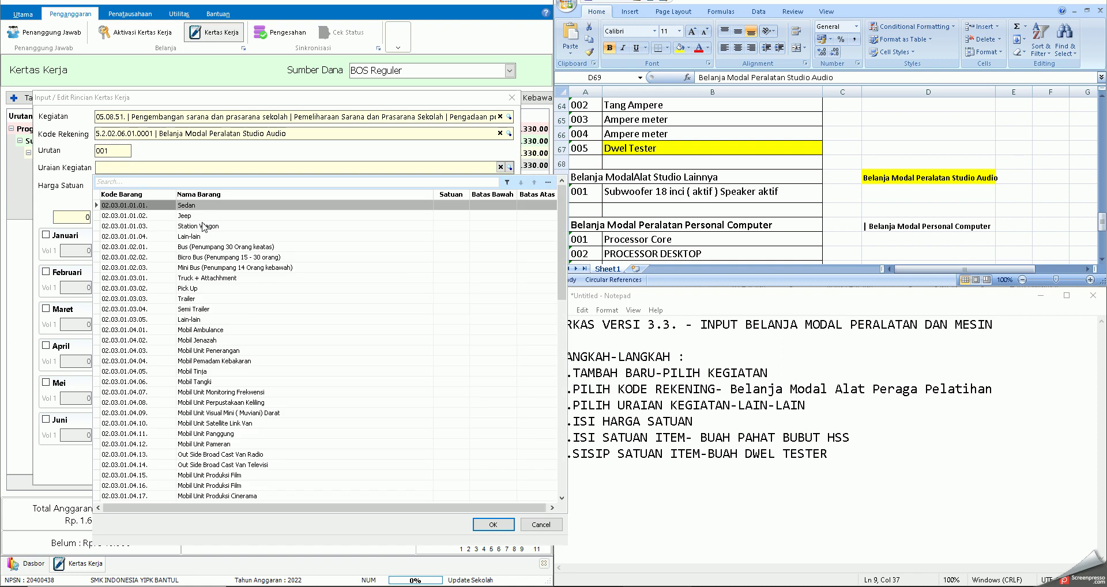
Step: Filter the Uraian Kegiatan list by "sou" and choose Sound System, Kode Barang 02.07.02.01.08
{"action": "type", "text": "o"}
{"action": "type", "text": "s"}
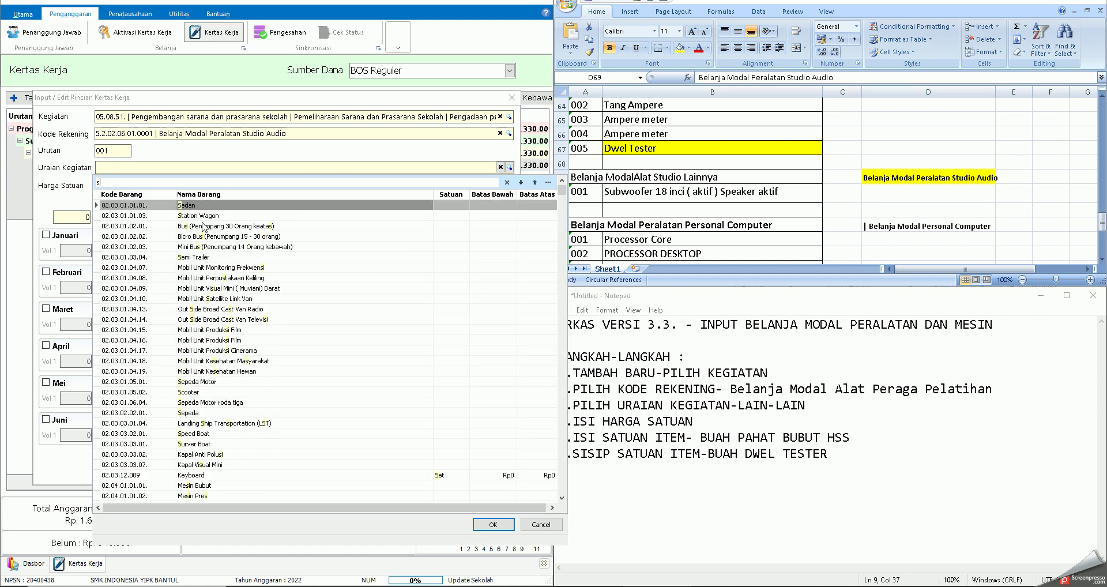
{"action": "type", "text": "u"}
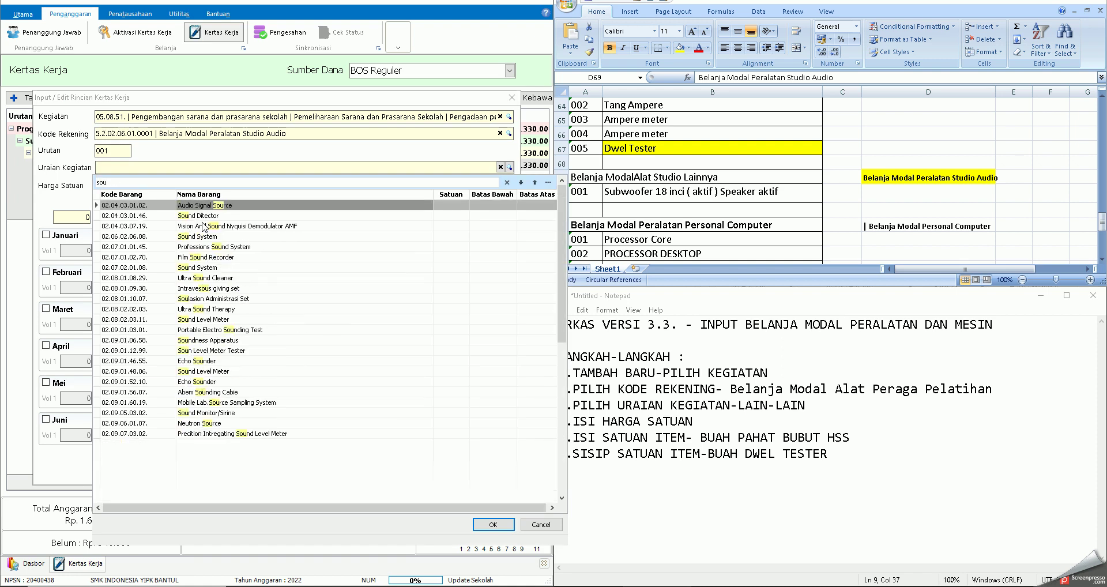
{"action": "double_click", "coordinate": [194, 268]}
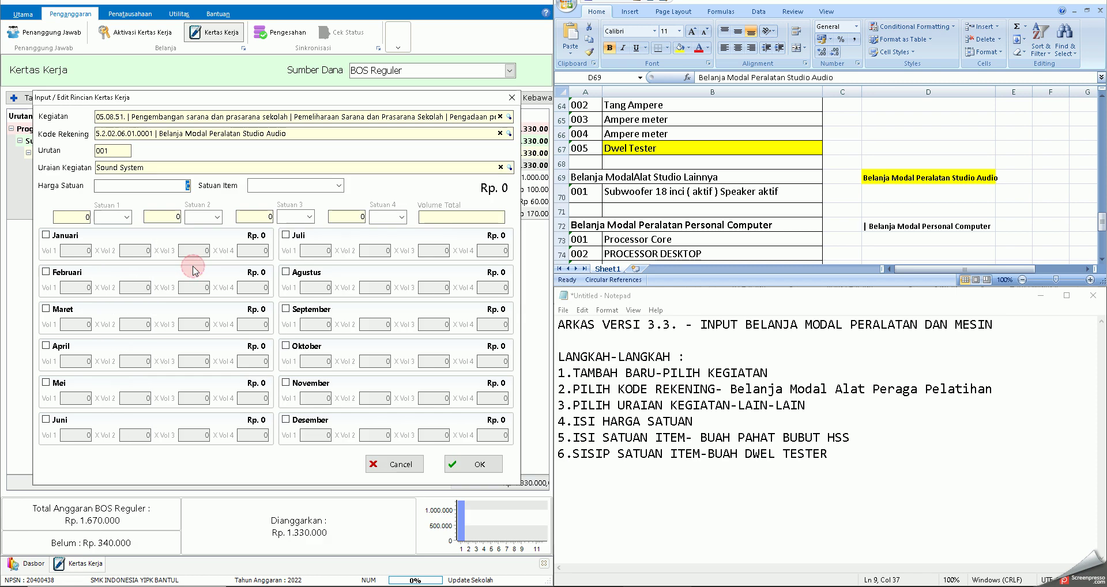
Step: Leave a blank line below note line 6 and add "7.TAMBAH BARU-PILIH KEG"
{"action": "left_click", "coordinate": [868, 457]}
{"action": "key", "text": "Return"}
{"action": "type", "text": "7 "}
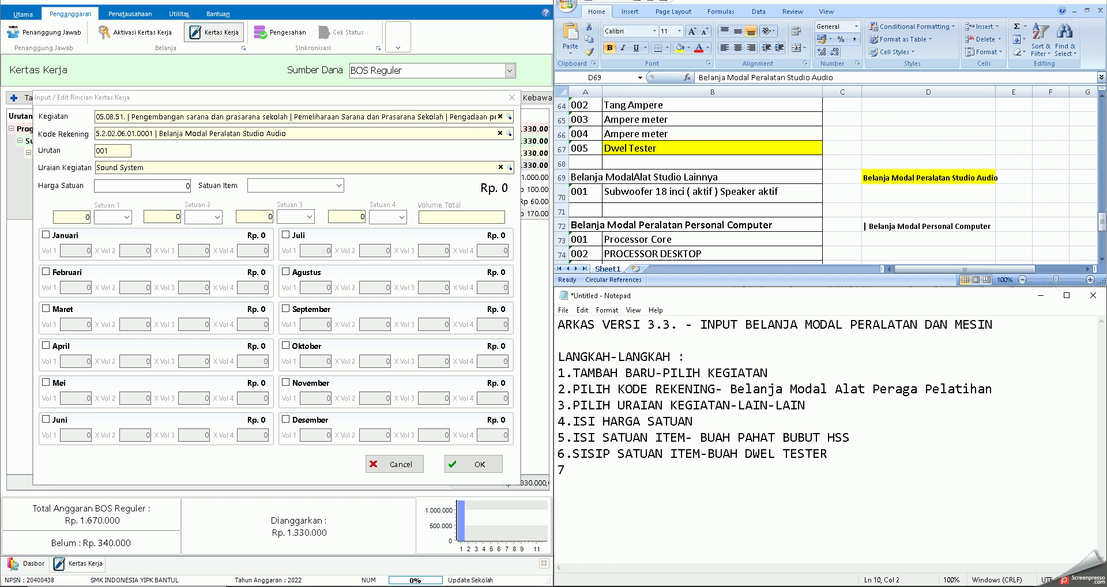
{"action": "type", "text": "tambah baru-"}
{"action": "key", "text": "BackSpace"}
{"action": "key", "text": "BackSpace"}
{"action": "key", "text": "BackSpace"}
{"action": "key", "text": "BackSpace"}
{"action": "key", "text": "BackSpace"}
{"action": "key", "text": "BackSpace"}
{"action": "key", "text": "BackSpace"}
{"action": "key", "text": "BackSpace"}
{"action": "key", "text": "BackSpace"}
{"action": "key", "text": "BackSpace"}
{"action": "key", "text": "BackSpace"}
{"action": "key", "text": "BackSpace"}
{"action": "key", "text": "Up"}
{"action": "key", "text": "Return"}
{"action": "key", "text": "End"}
{"action": "type", "text": "."}
{"action": "key", "text": "Caps_Lock"}
{"action": "type", "text": "TAMBAH BARU-"}
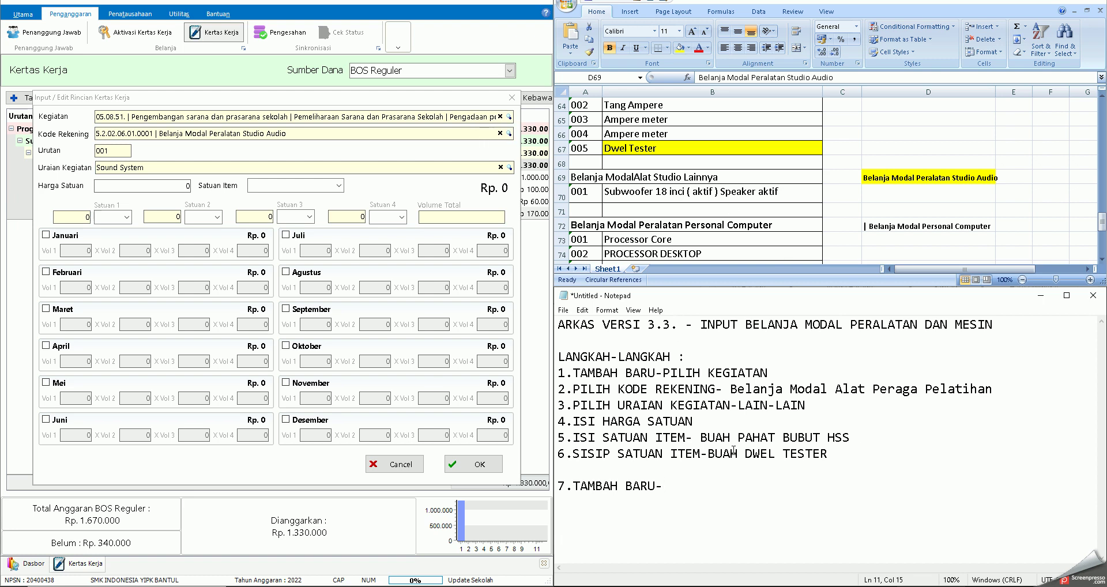
{"action": "type", "text": "PILIH K"}
{"action": "type", "text": "EG "}
Step: Add note line "8.PILIH KODE KEG-" and append the account name Belanja Modal Peralatan Studio Audio copied from cell D69
{"action": "type", "text": "8."}
{"action": "type", "text": "PILIH"}
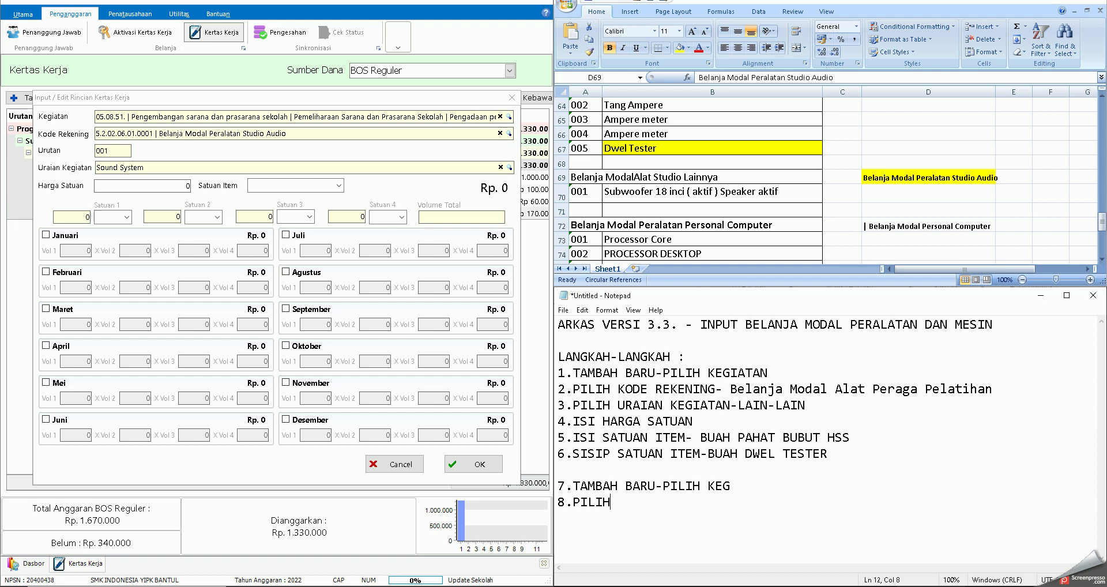
{"action": "type", "text": " KODE KEG"}
{"action": "left_click", "coordinate": [933, 181]}
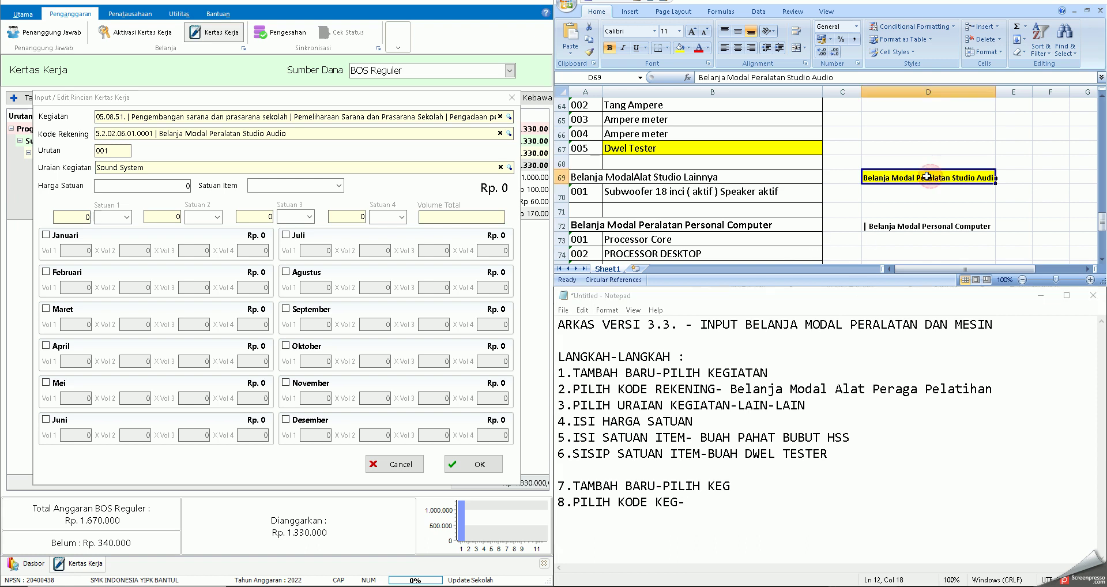
{"action": "left_click_drag", "start_coordinate": [855, 78], "coordinate": [698, 78]}
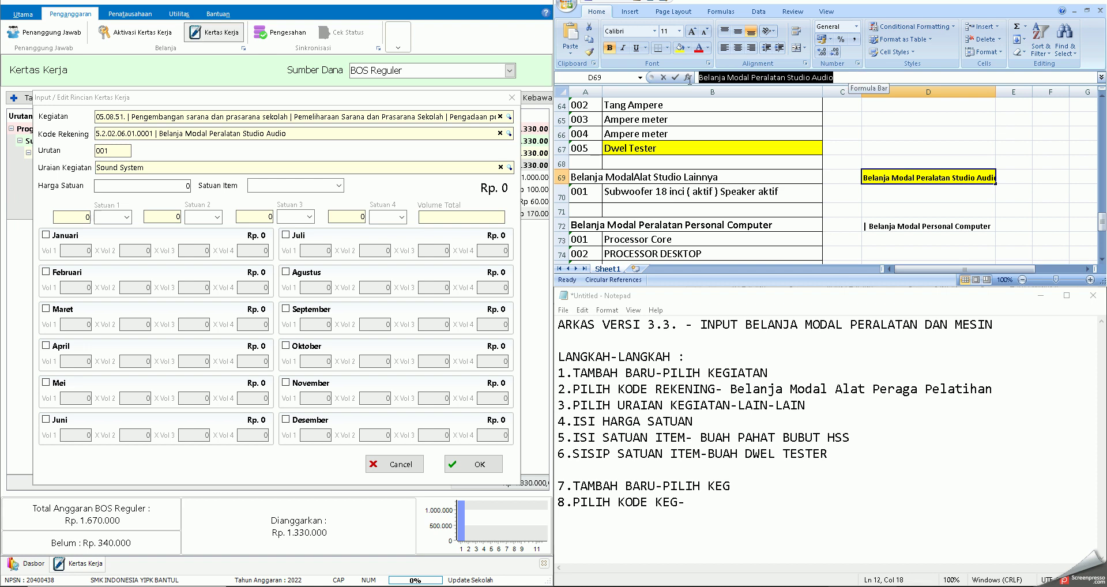
{"action": "key", "text": "ctrl+c"}
{"action": "left_click", "coordinate": [729, 501]}
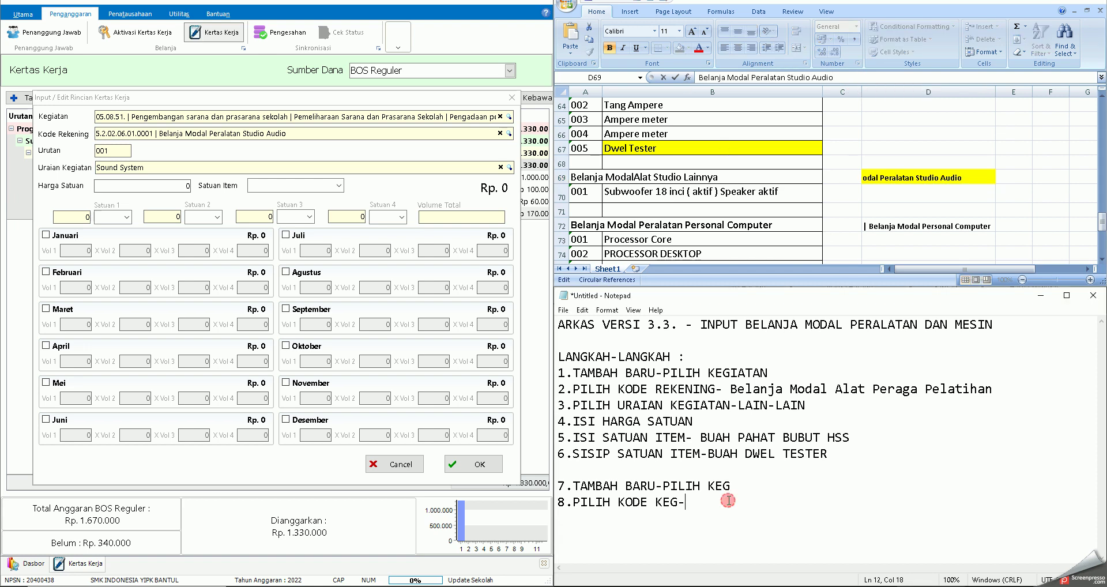
{"action": "key", "text": "ctrl+v"}
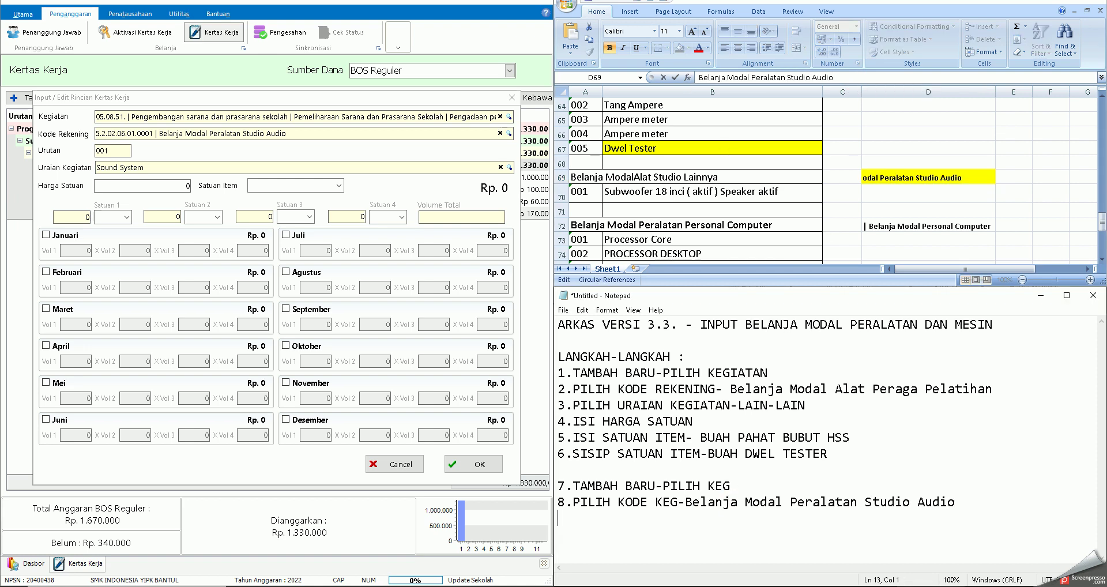
Step: Add note line "9.ISI HARGA SATUAN" and begin line 10 with "10.ISI SATUAN ITEM-"
{"action": "type", "text": "9.ISI HARGA SATUAN"}
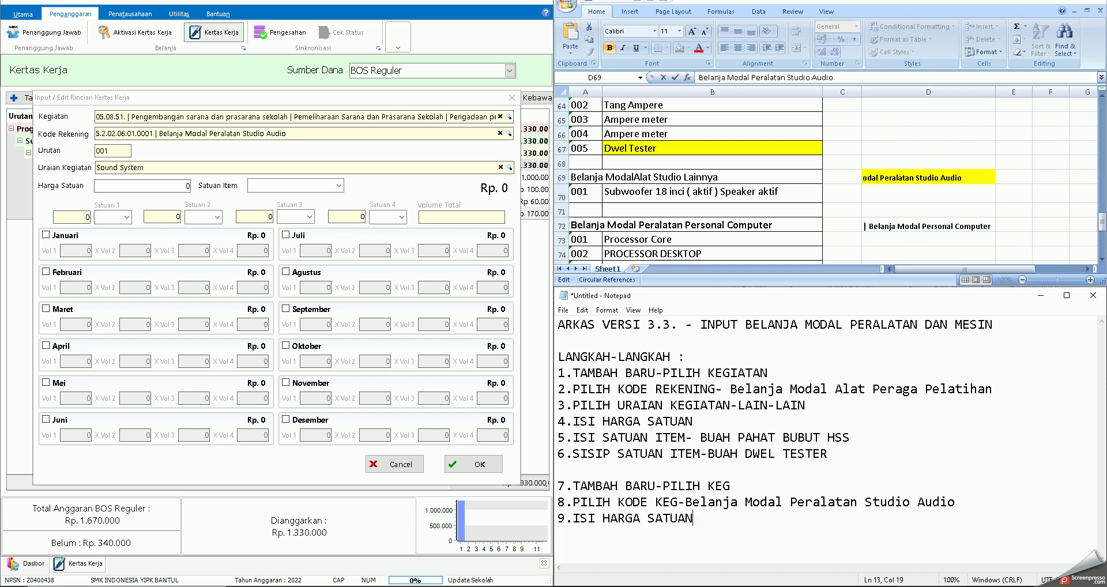
{"action": "key", "text": "Return"}
{"action": "type", "text": "10"}
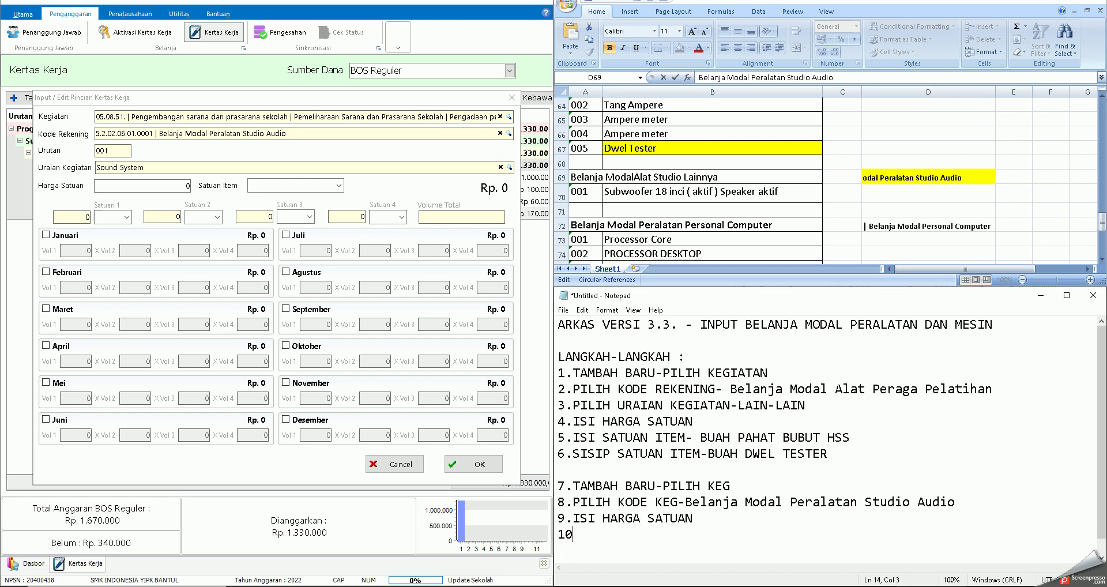
{"action": "type", "text": ".ISI SATUAN ITEM-BUAH S"}
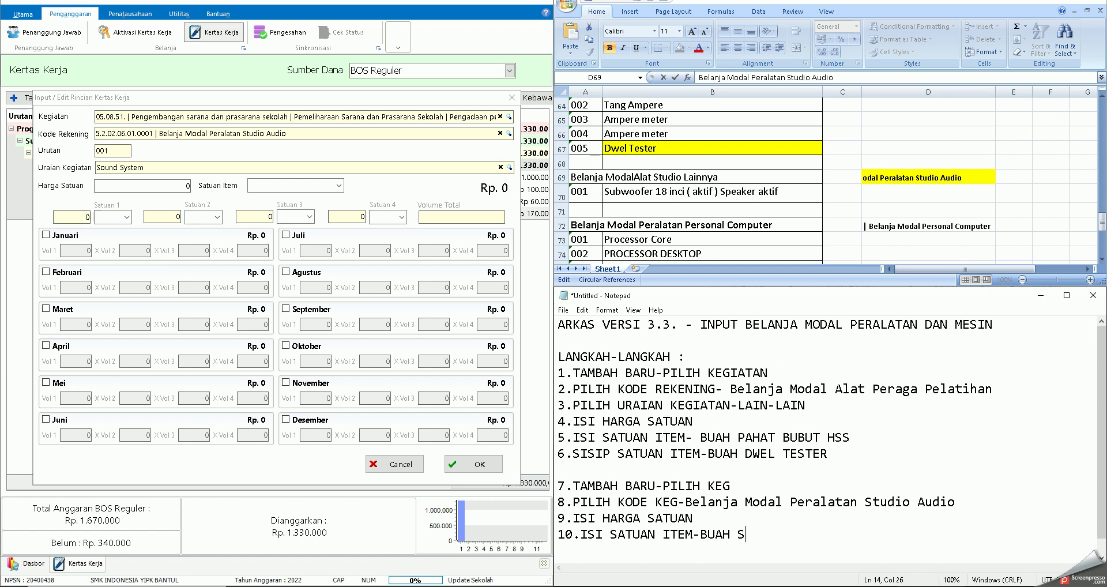
Step: Set Harga Satuan to 500000 and Satuan Item to "BUAH Subwoofer 18 inci ( aktif )", copying the item name from cell B70
{"action": "left_click", "coordinate": [685, 197]}
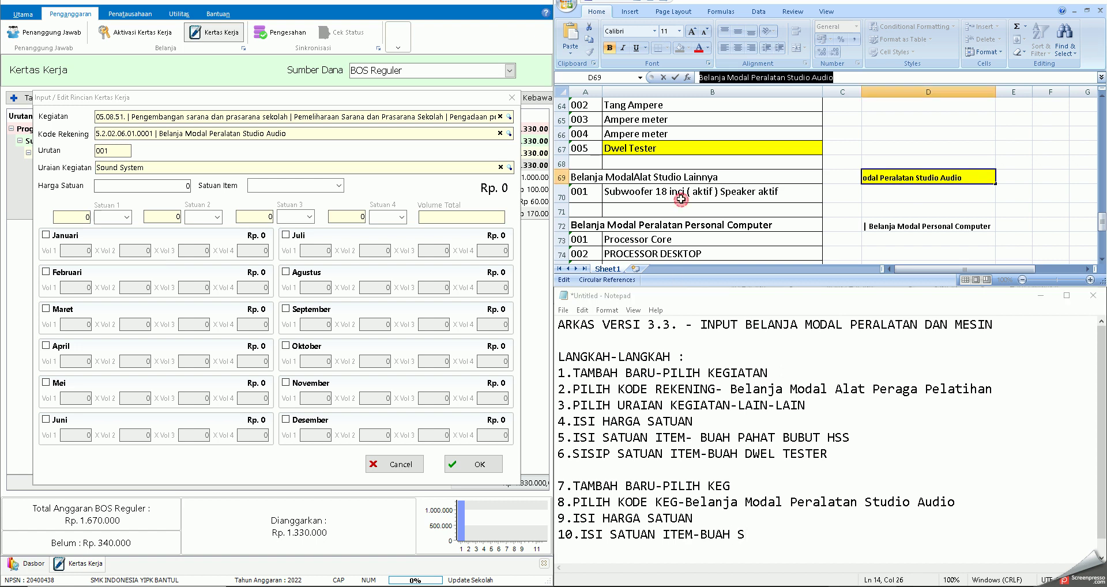
{"action": "left_click_drag", "start_coordinate": [699, 77], "coordinate": [791, 77]}
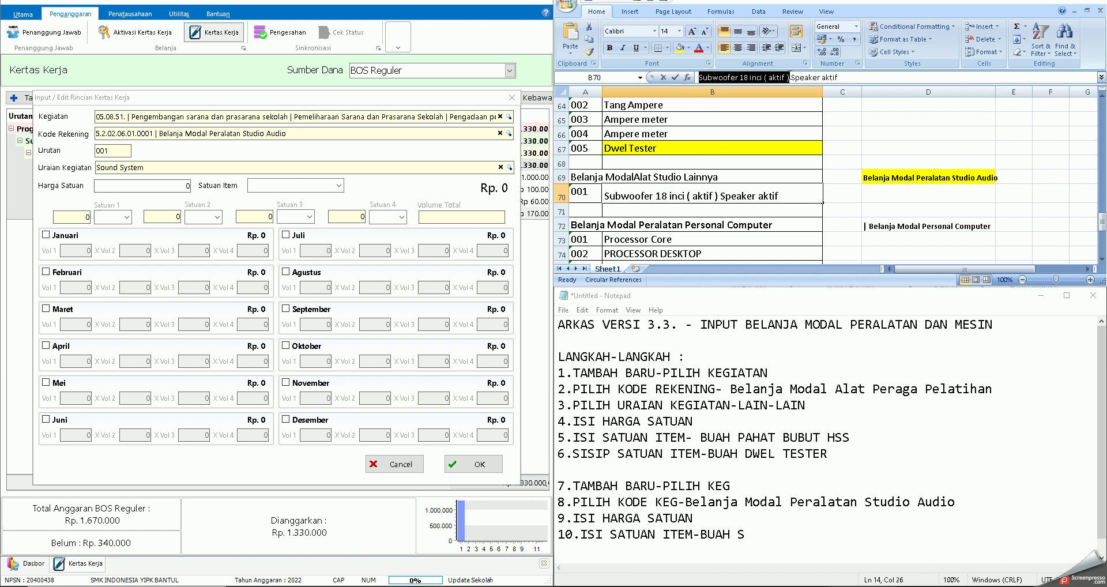
{"action": "left_click", "coordinate": [312, 167]}
{"action": "key", "text": "Tab"}
{"action": "type", "text": "500000"}
{"action": "key", "text": "Tab"}
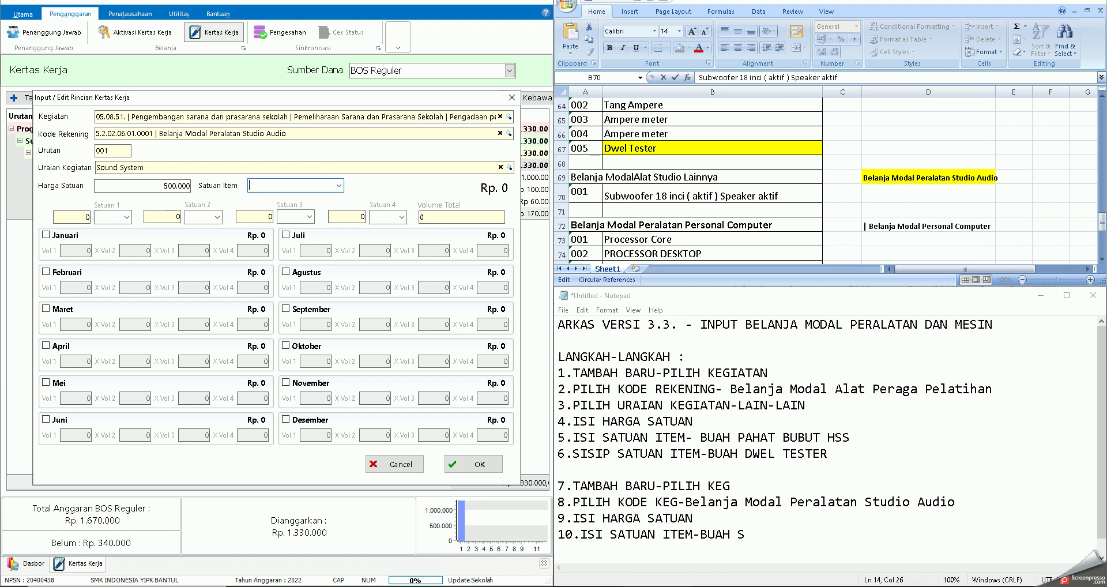
{"action": "key", "text": "ctrl+v"}
{"action": "key", "text": "ctrl+a"}
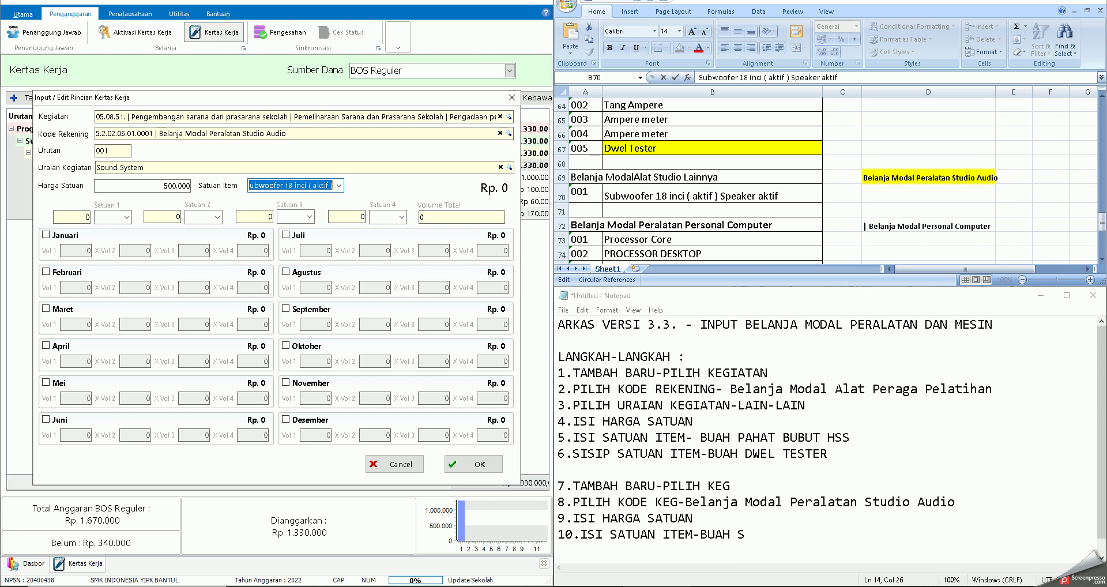
Step: Complete note line 10 as "10.ISI SATUAN ITEM-BUAH Subwoofer 18 inci ( aktif )"
{"action": "left_click", "coordinate": [816, 546]}
{"action": "key", "text": "BackSpace"}
{"action": "key", "text": "BackSpace"}
{"action": "key", "text": "BackSpace"}
{"action": "key", "text": "BackSpace"}
{"action": "key", "text": "BackSpace"}
{"action": "key", "text": "BackSpace"}
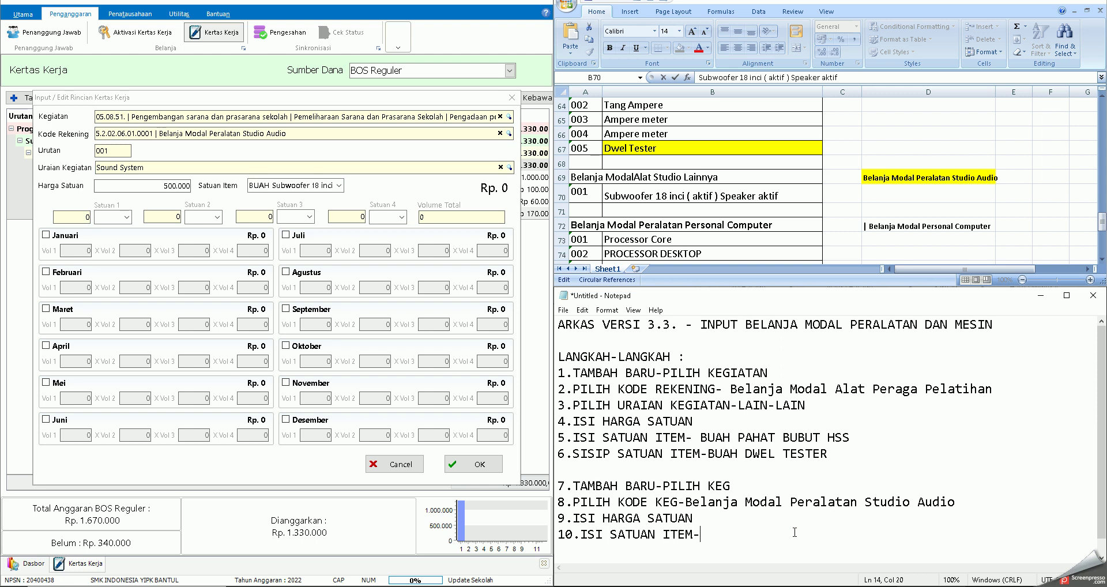
{"action": "type", "text": "BUAH Subwoofer 18 inci ( aktif )"}
{"action": "key", "text": "Return"}
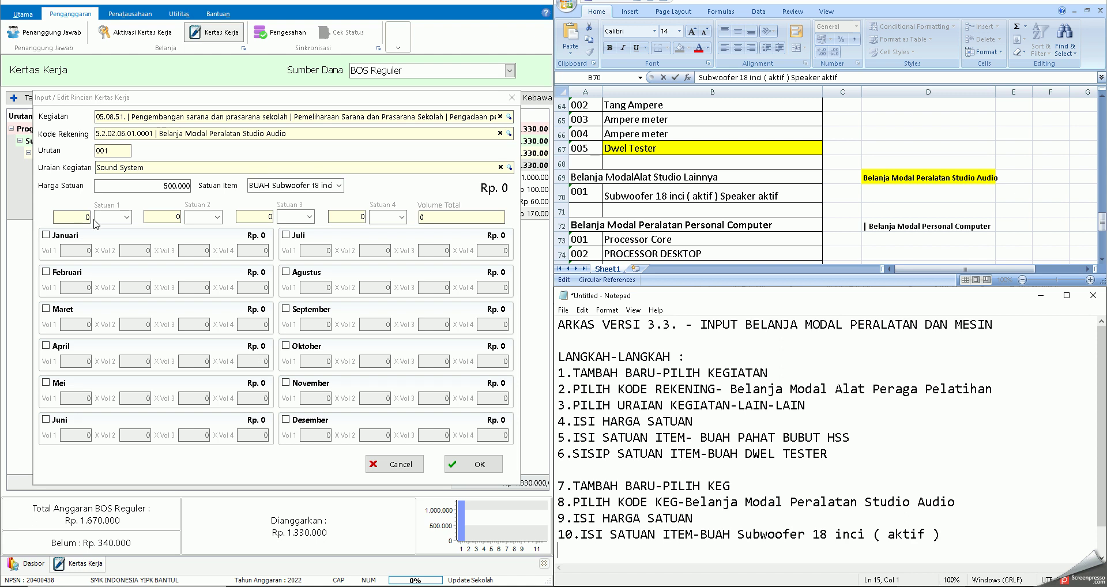
Step: Set Satuan 1 to Buah, enter a Januari volume of 1, and save the Sound System budget line
{"action": "left_click", "coordinate": [369, 171]}
{"action": "key", "text": "Tab"}
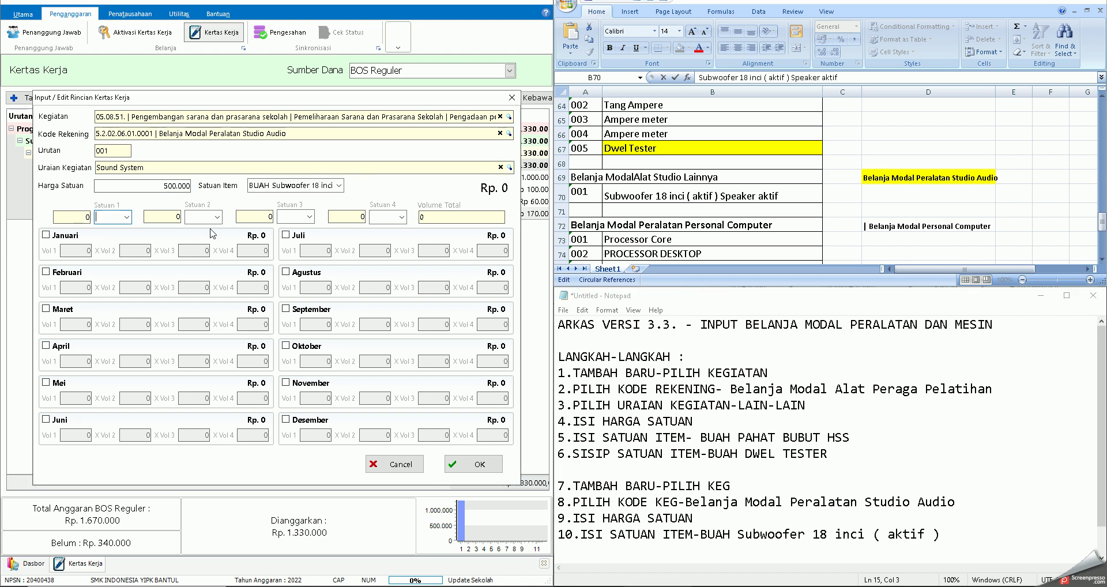
{"action": "type", "text": "Buah"}
{"action": "key", "text": "Tab"}
{"action": "left_click", "coordinate": [46, 235]}
{"action": "type", "text": "1"}
{"action": "key", "text": "Tab"}
{"action": "left_click", "coordinate": [472, 465]}
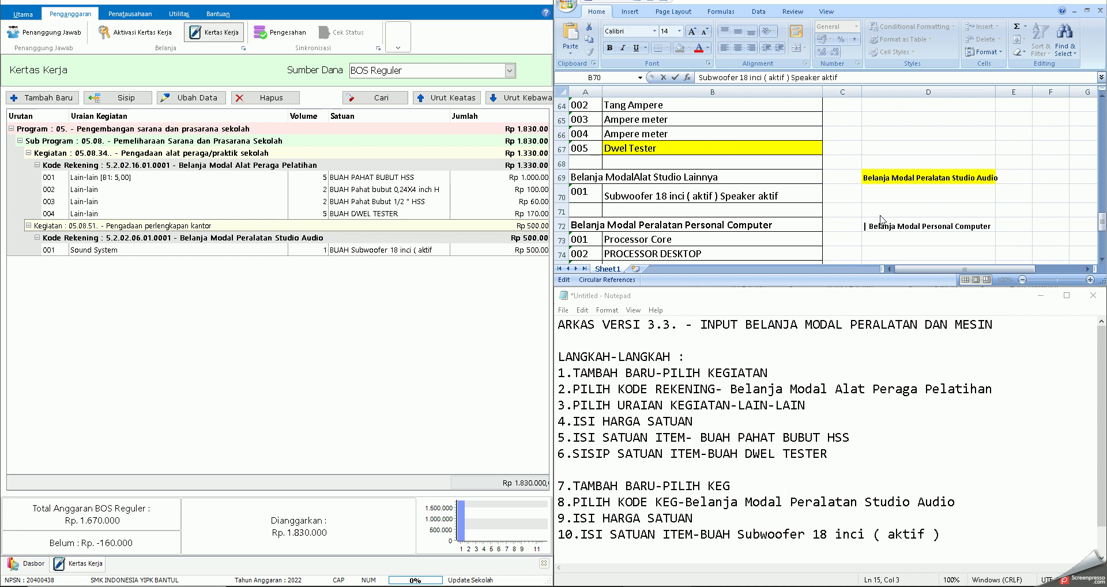
Step: Highlight the Subwoofer 18 inci ( aktif ) Speaker aktif item in B70 with yellow fill
{"action": "scroll", "coordinate": [882, 220], "scroll_direction": "down", "scroll_amount": 1}
{"action": "left_click", "coordinate": [841, 196]}
{"action": "left_click", "coordinate": [771, 149]}
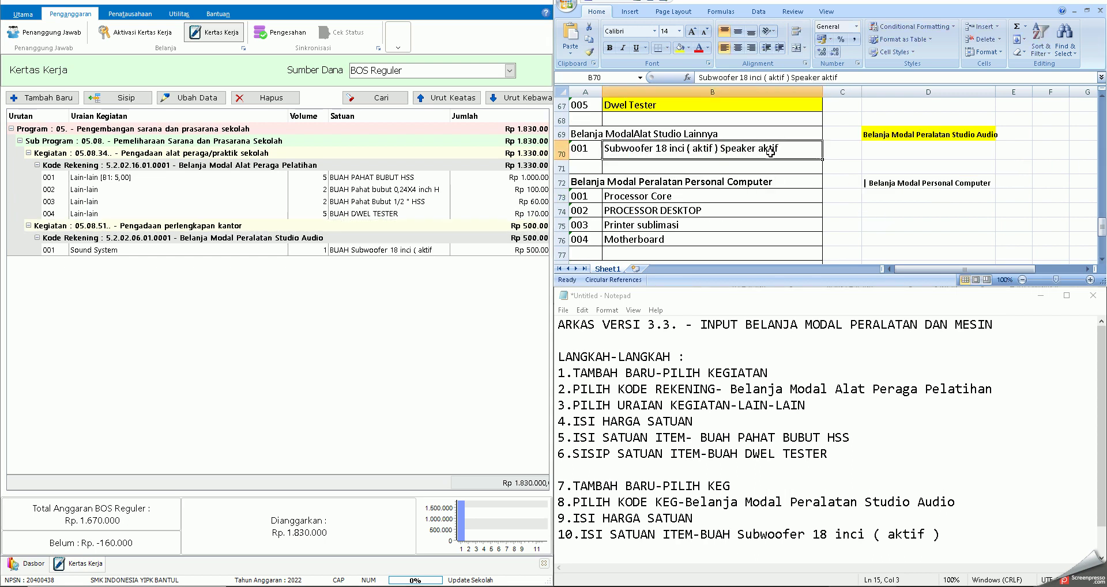
{"action": "left_click", "coordinate": [680, 48]}
{"action": "scroll", "coordinate": [913, 213], "scroll_direction": "down", "scroll_amount": 2}
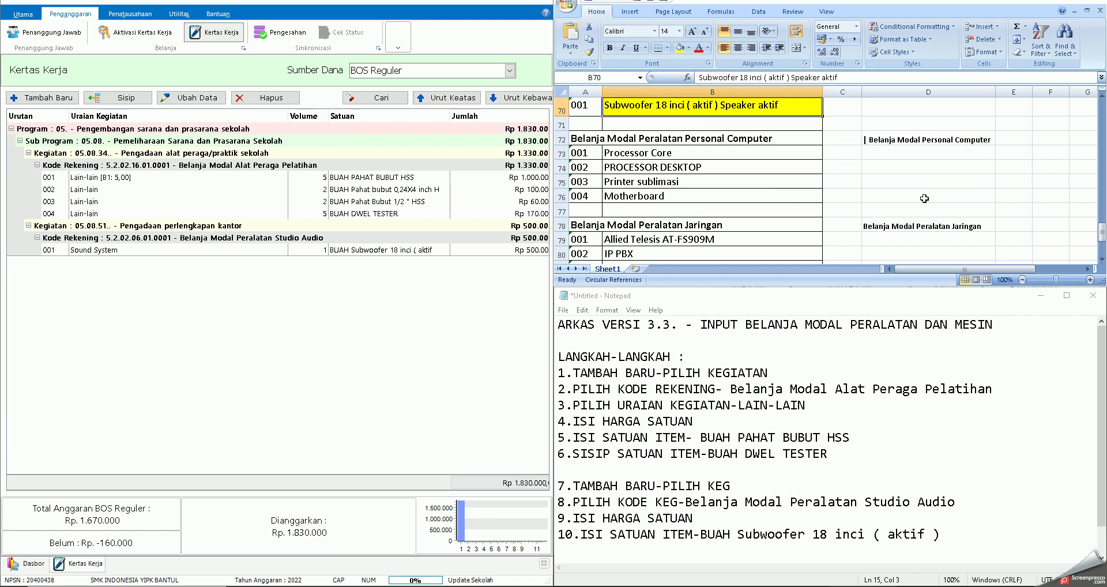
{"action": "scroll", "coordinate": [926, 196], "scroll_direction": "down", "scroll_amount": 1}
{"action": "scroll", "coordinate": [926, 196], "scroll_direction": "up", "scroll_amount": 2}
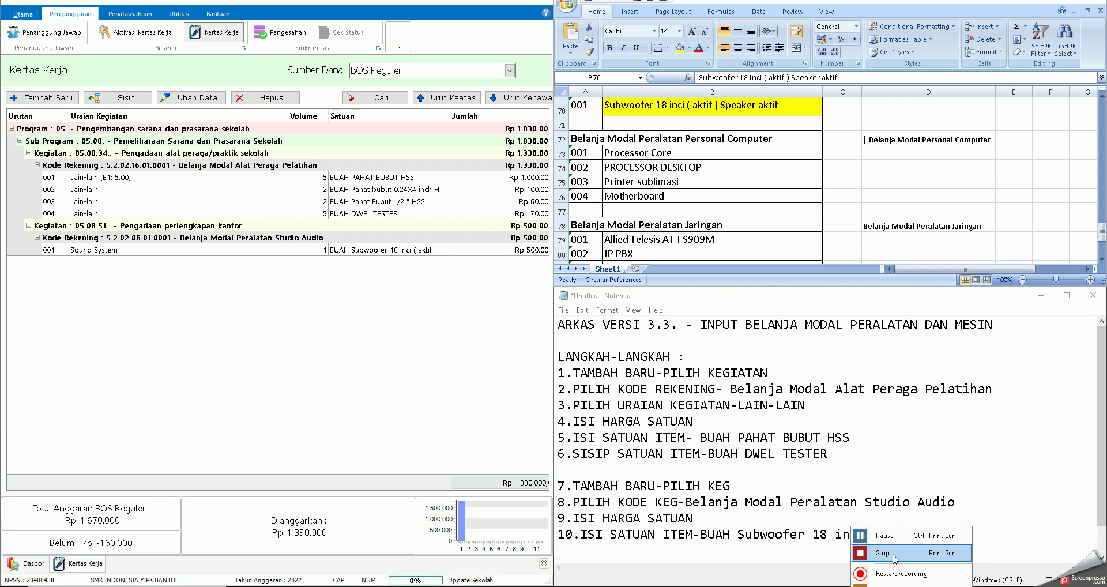
{"action": "left_click", "coordinate": [894, 557]}
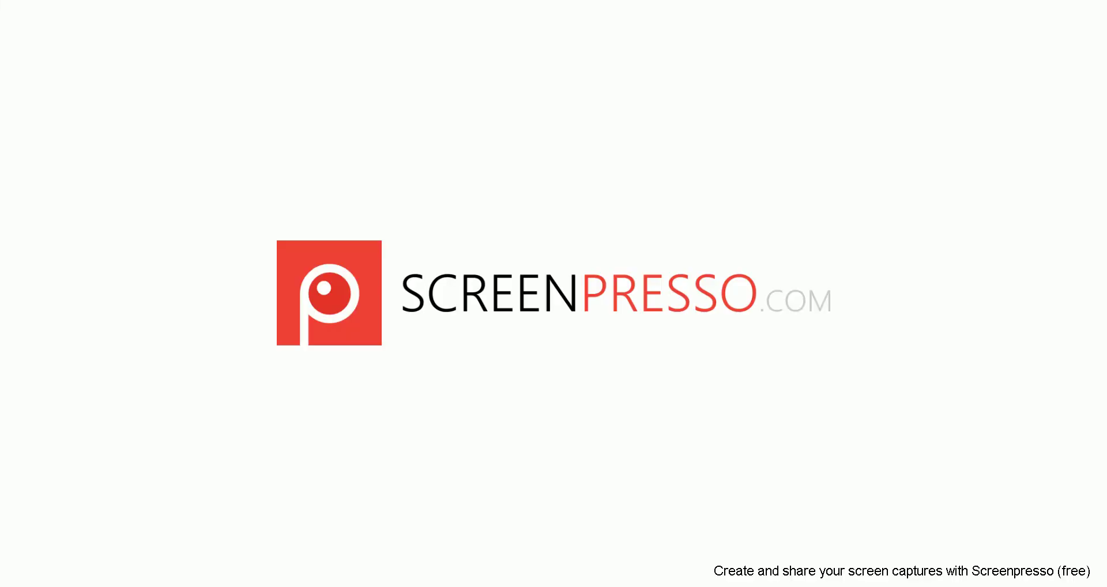